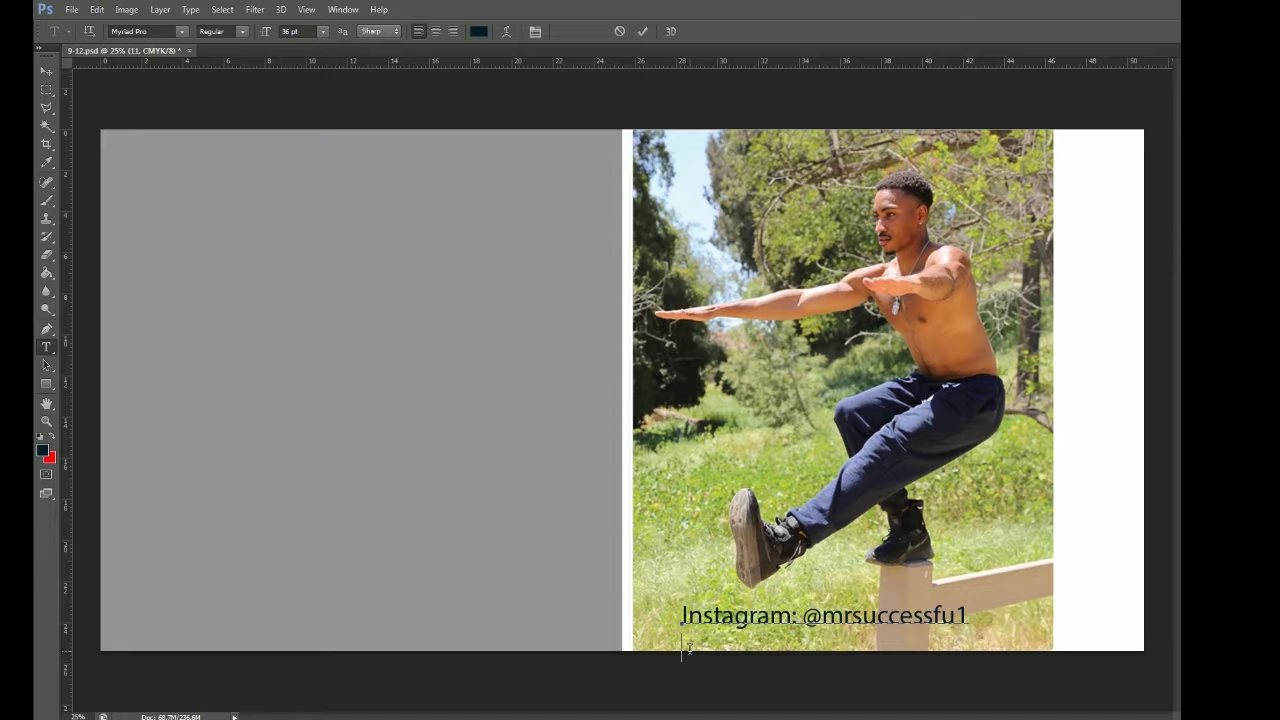
# Step: Move the Instagram caption down near the photo's lower edge and create a new layer named sketch for brushwork
pyautogui.click(46, 71)
pyautogui.moveTo(762, 617); pyautogui.dragTo(803, 630)
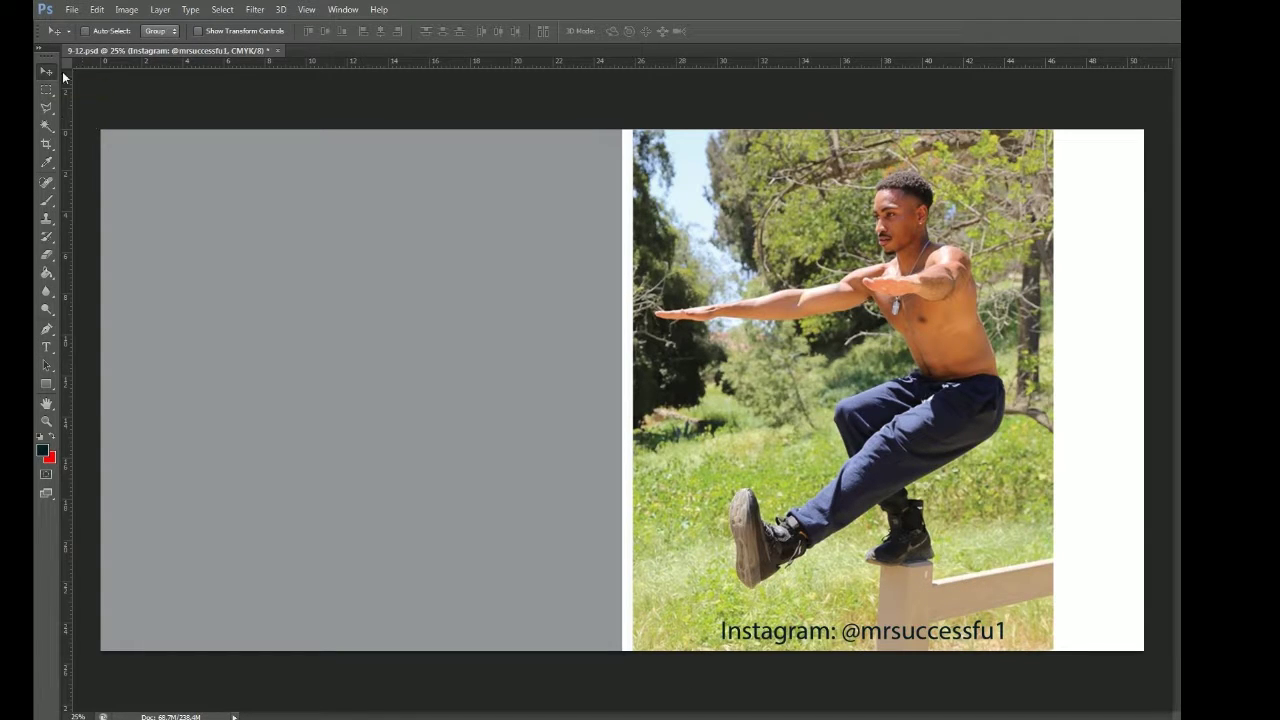
pyautogui.press('b')
pyautogui.hotkey('ctrl', 'shift', 'alt', 'n')
pyautogui.write('sketch')
pyautogui.press('Return')
# Step: Rough out the head on the gray area as an oval with a curved guideline across the forehead
pyautogui.moveTo(446, 188)
pyautogui.mouseDown()
pyautogui.moveTo(440, 236)
pyautogui.moveTo(472, 250)
pyautogui.mouseUp()
pyautogui.moveTo(436, 208); pyautogui.dragTo(486, 206)
pyautogui.moveTo(437, 210)
pyautogui.mouseDown()
pyautogui.moveTo(484, 213)
pyautogui.moveTo(452, 256)
pyautogui.mouseUp()
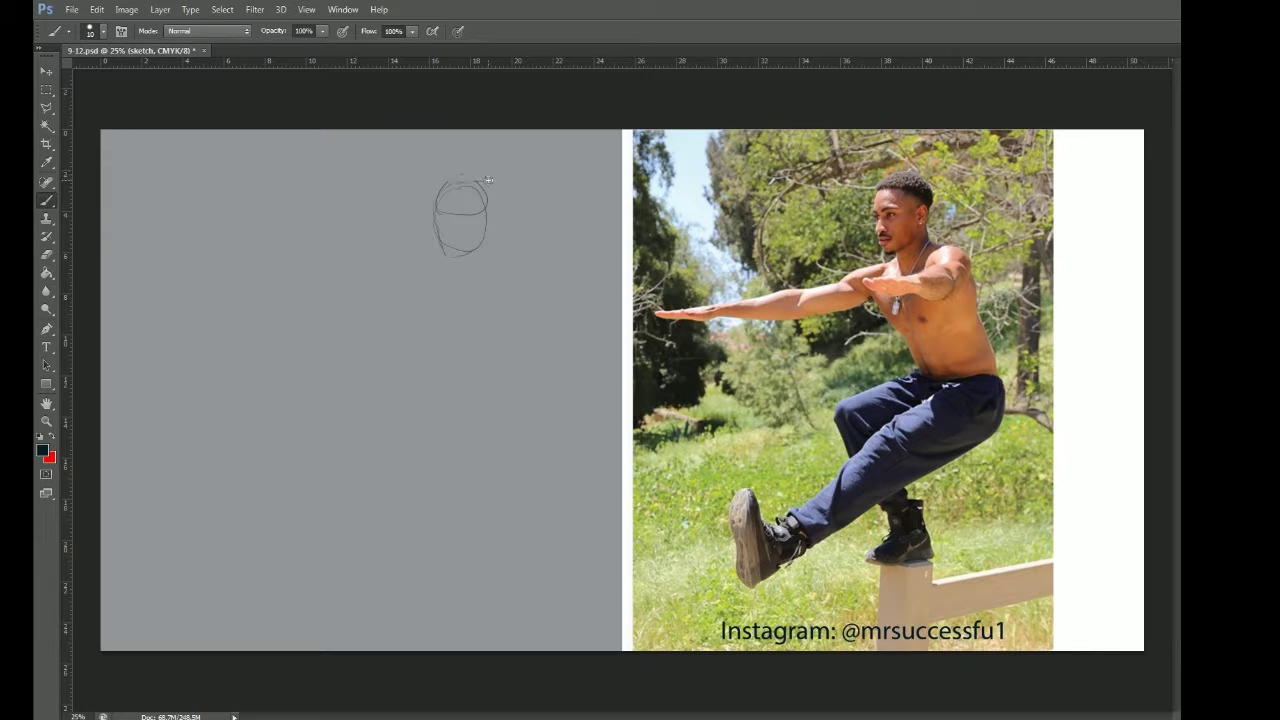
pyautogui.moveTo(480, 182); pyautogui.dragTo(482, 228)
# Step: Rough in the shoulder line, torso sides, center line, waist and foreshortened near arm below the head
pyautogui.moveTo(486, 234)
pyautogui.mouseDown()
pyautogui.moveTo(488, 254)
pyautogui.moveTo(518, 267)
pyautogui.mouseUp()
pyautogui.moveTo(432, 326); pyautogui.dragTo(472, 384)
pyautogui.moveTo(512, 270); pyautogui.dragTo(570, 398)
pyautogui.moveTo(510, 305); pyautogui.dragTo(504, 415)
pyautogui.moveTo(423, 318)
pyautogui.mouseDown()
pyautogui.moveTo(559, 359)
pyautogui.moveTo(525, 487)
pyautogui.moveTo(581, 439)
pyautogui.moveTo(540, 380)
pyautogui.mouseUp()
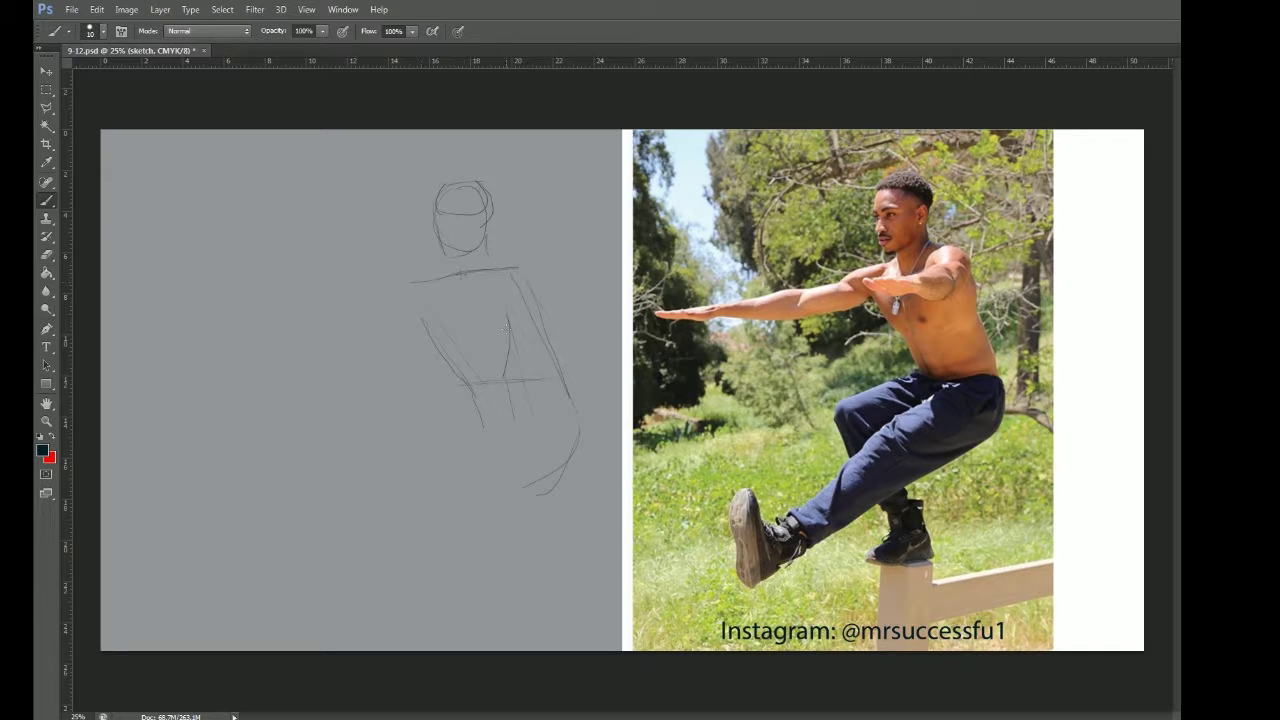
pyautogui.moveTo(497, 273); pyautogui.dragTo(498, 295)
pyautogui.moveTo(410, 300); pyautogui.dragTo(525, 290)
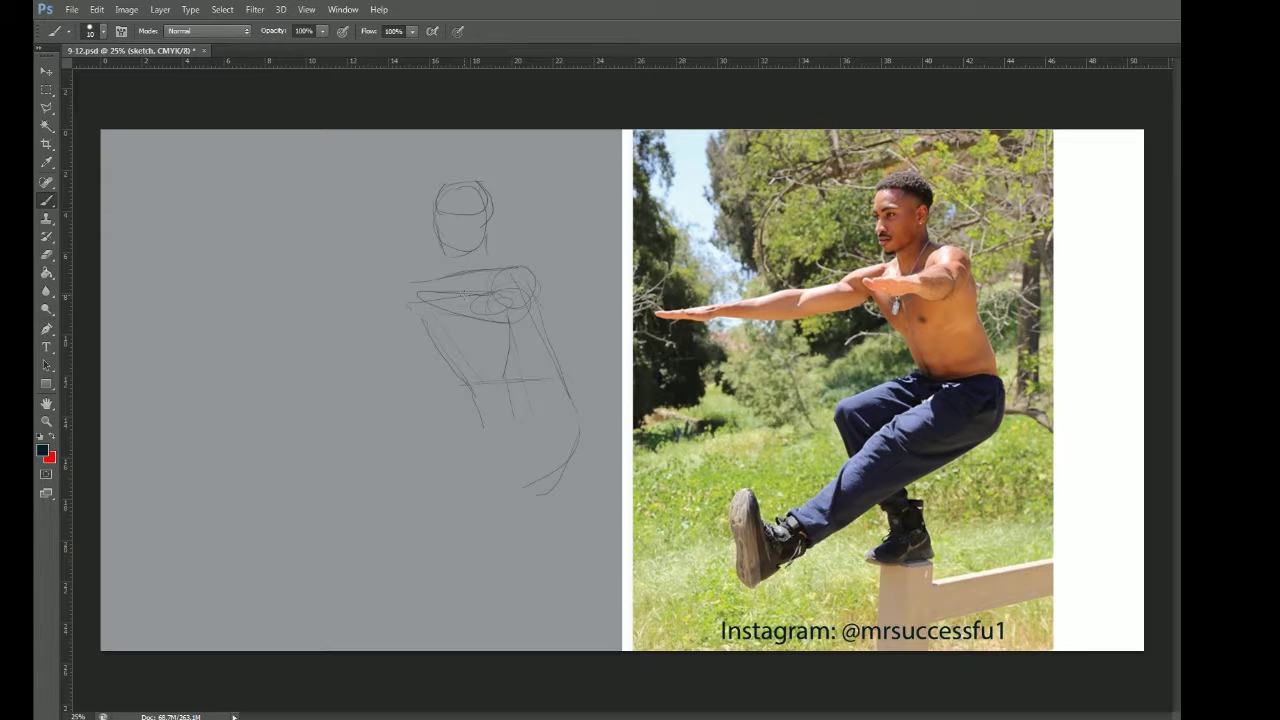
# Step: Rework the hip curve, mark the far shoulder and rough in the leg extending diagonally forward
pyautogui.moveTo(536, 458); pyautogui.dragTo(560, 452)
pyautogui.moveTo(576, 394); pyautogui.dragTo(564, 438)
pyautogui.hotkey('ctrl', 'alt', 'z')
pyautogui.hotkey('ctrl', 'alt', 'z')
pyautogui.moveTo(414, 281); pyautogui.dragTo(416, 313)
pyautogui.moveTo(502, 408)
pyautogui.mouseDown()
pyautogui.moveTo(514, 478)
pyautogui.moveTo(525, 471)
pyautogui.moveTo(401, 478)
pyautogui.moveTo(326, 538)
pyautogui.mouseUp()
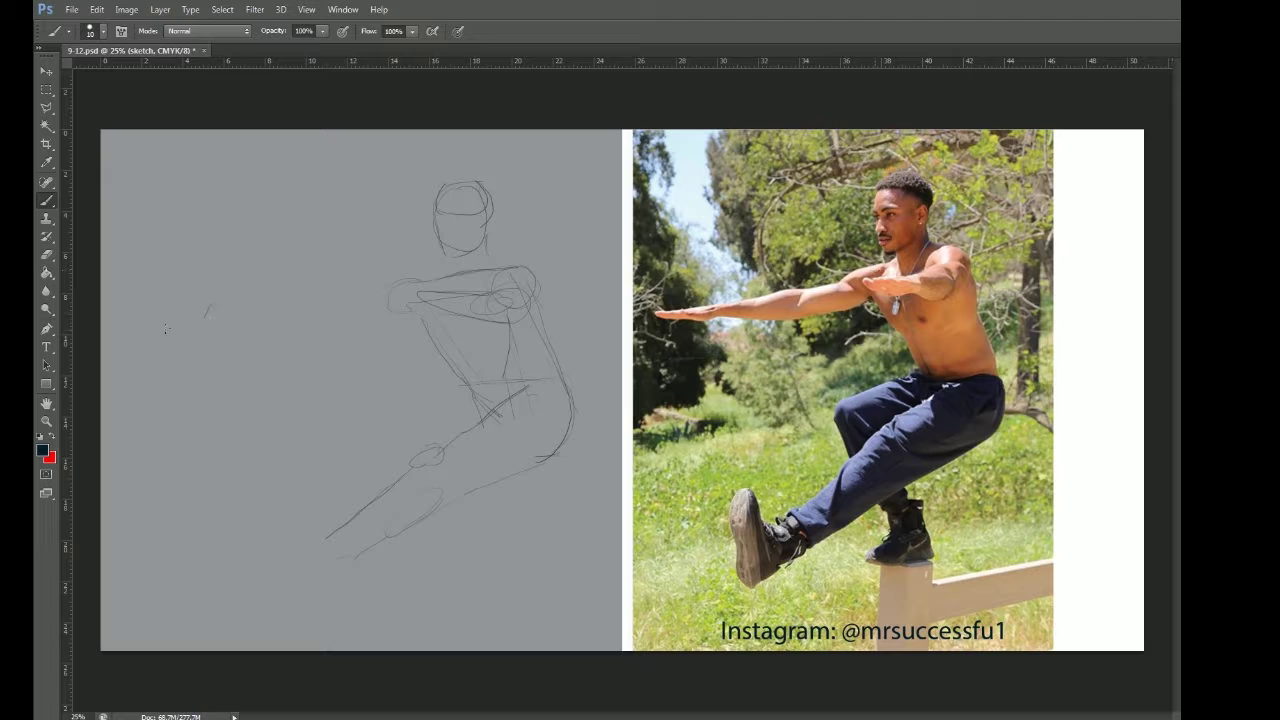
# Step: Rough in the far arm stretched straight forward, ending in a simple flat hand shape
pyautogui.moveTo(204, 310)
pyautogui.mouseDown()
pyautogui.moveTo(262, 326)
pyautogui.moveTo(302, 308)
pyautogui.moveTo(242, 322)
pyautogui.mouseUp()
pyautogui.hotkey('ctrl', 'z')
pyautogui.moveTo(266, 322); pyautogui.dragTo(342, 326)
# Step: Rough in the bent supporting leg with its shoe, and the upright sole of the raised foot
pyautogui.moveTo(377, 428); pyautogui.dragTo(394, 466)
pyautogui.moveTo(424, 530)
pyautogui.mouseDown()
pyautogui.moveTo(445, 570)
pyautogui.moveTo(412, 603)
pyautogui.moveTo(480, 604)
pyautogui.mouseUp()
pyautogui.moveTo(400, 604); pyautogui.dragTo(470, 614)
pyautogui.moveTo(467, 544); pyautogui.dragTo(485, 602)
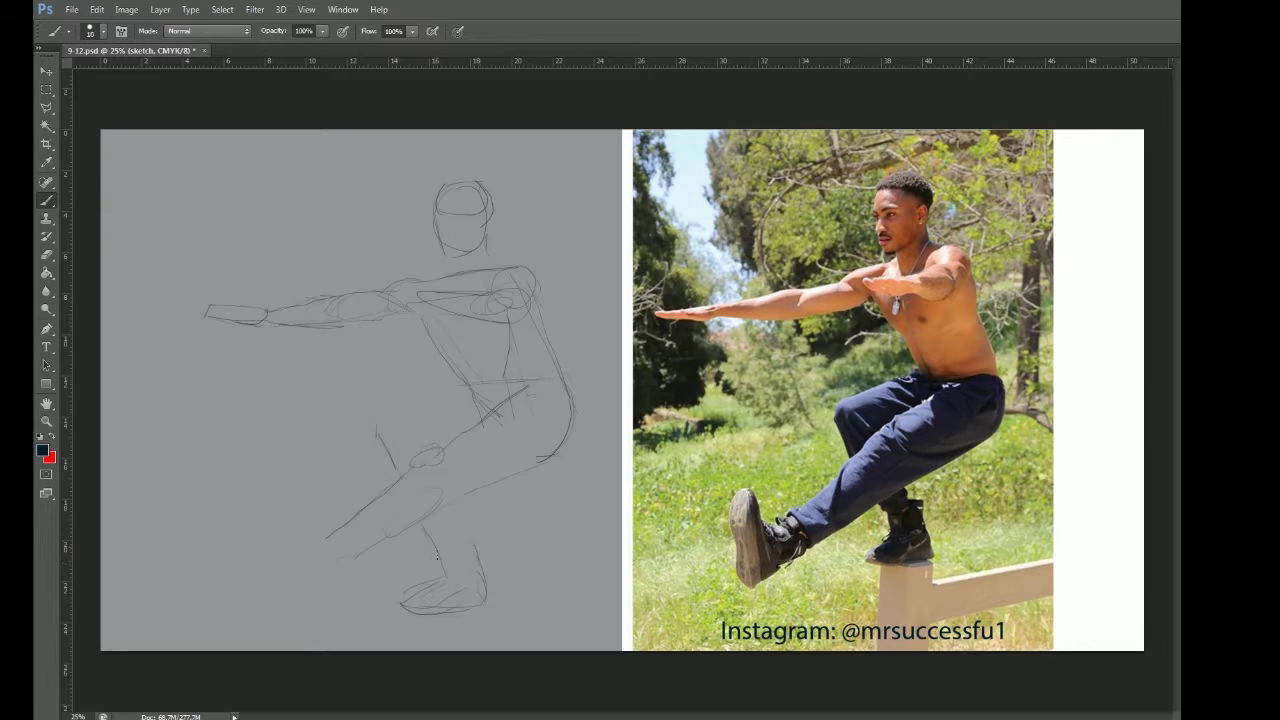
pyautogui.moveTo(456, 510)
pyautogui.mouseDown()
pyautogui.moveTo(526, 471)
pyautogui.moveTo(485, 485)
pyautogui.moveTo(470, 547)
pyautogui.moveTo(486, 557)
pyautogui.moveTo(442, 575)
pyautogui.moveTo(472, 529)
pyautogui.mouseUp()
pyautogui.moveTo(428, 397); pyautogui.dragTo(446, 393)
pyautogui.moveTo(276, 490)
pyautogui.mouseDown()
pyautogui.moveTo(286, 584)
pyautogui.moveTo(340, 568)
pyautogui.moveTo(314, 516)
pyautogui.moveTo(293, 584)
pyautogui.mouseUp()
pyautogui.moveTo(303, 578); pyautogui.dragTo(303, 552)
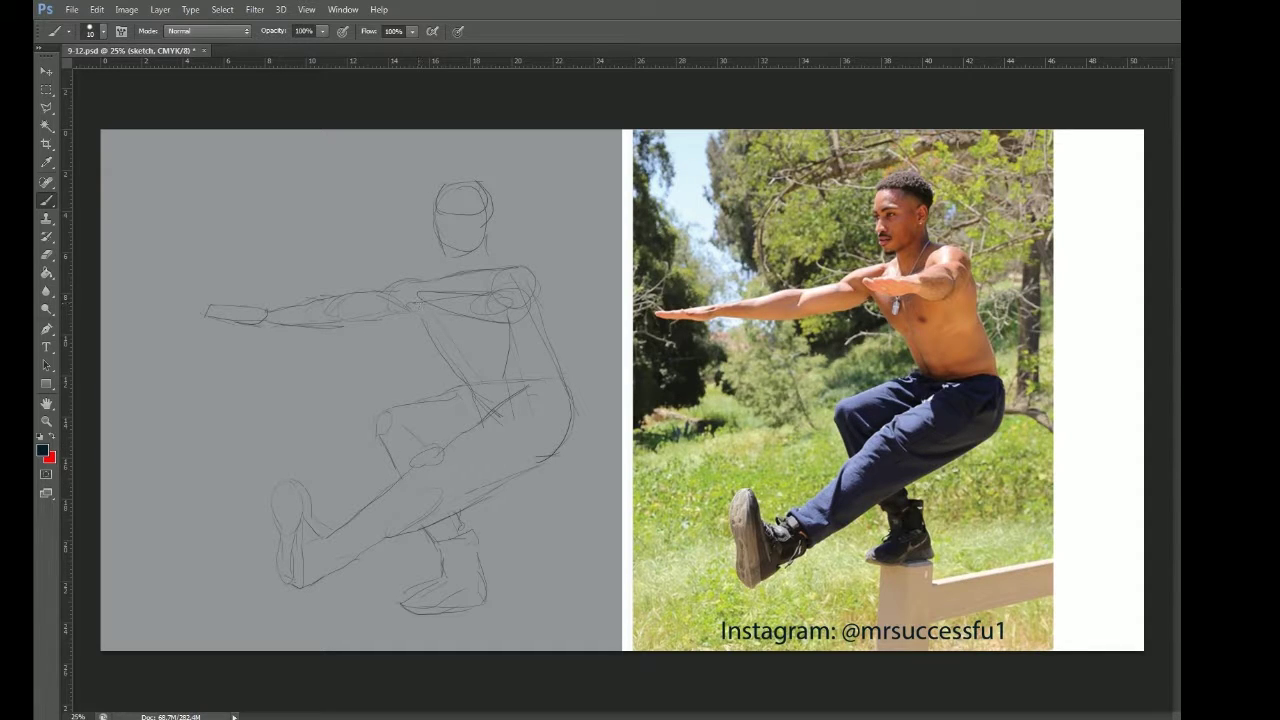
# Step: Strengthen the contours of the near shoulder, foreshortened arm, chest, back and abdomen
pyautogui.moveTo(506, 260)
pyautogui.mouseDown()
pyautogui.moveTo(526, 259)
pyautogui.moveTo(484, 279)
pyautogui.mouseUp()
pyautogui.moveTo(440, 302)
pyautogui.mouseDown()
pyautogui.moveTo(422, 333)
pyautogui.moveTo(510, 322)
pyautogui.mouseUp()
pyautogui.moveTo(525, 304)
pyautogui.mouseDown()
pyautogui.moveTo(498, 282)
pyautogui.moveTo(432, 305)
pyautogui.mouseUp()
pyautogui.moveTo(500, 280)
pyautogui.mouseDown()
pyautogui.moveTo(488, 310)
pyautogui.moveTo(528, 292)
pyautogui.moveTo(569, 402)
pyautogui.mouseUp()
pyautogui.moveTo(428, 312); pyautogui.dragTo(456, 356)
pyautogui.moveTo(418, 313); pyautogui.dragTo(440, 330)
pyautogui.moveTo(460, 356)
pyautogui.mouseDown()
pyautogui.moveTo(470, 384)
pyautogui.moveTo(502, 378)
pyautogui.moveTo(458, 376)
pyautogui.mouseUp()
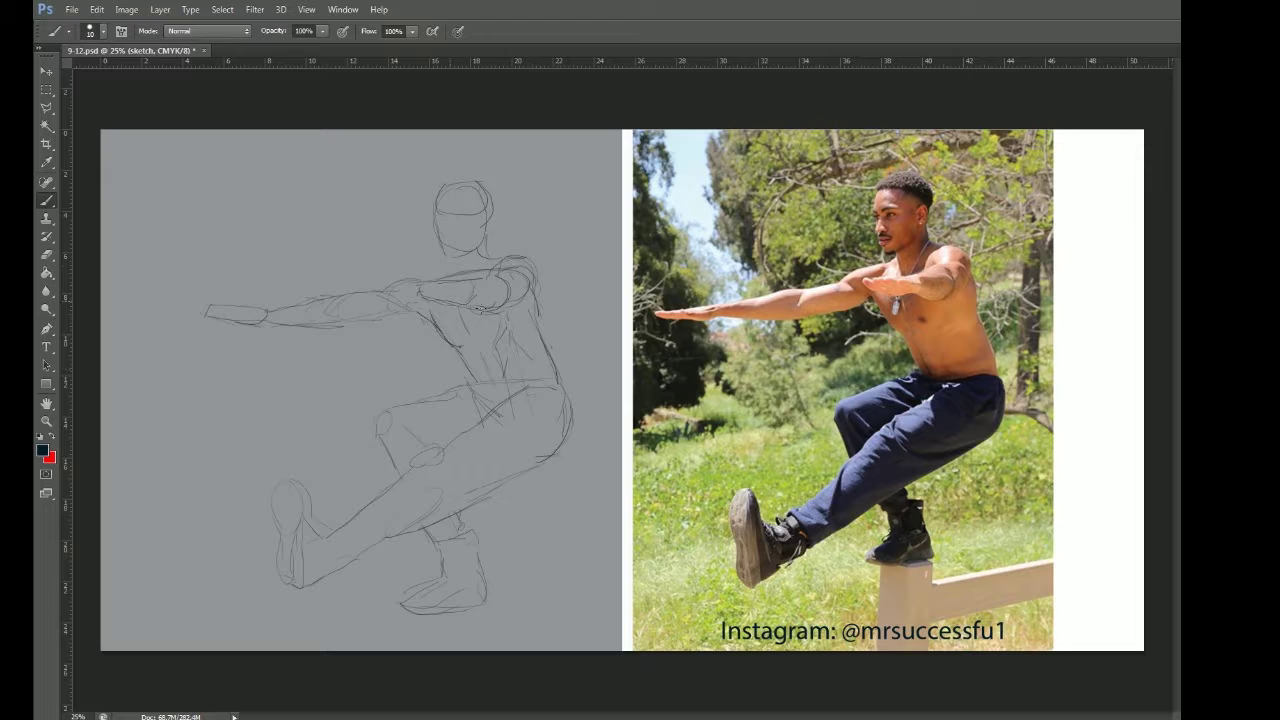
# Step: Redraw the outstretched far arm from the shoulder through the elbow to the fingertips
pyautogui.moveTo(456, 268)
pyautogui.mouseDown()
pyautogui.moveTo(397, 287)
pyautogui.moveTo(386, 314)
pyautogui.moveTo(350, 300)
pyautogui.moveTo(285, 320)
pyautogui.moveTo(300, 320)
pyautogui.moveTo(206, 311)
pyautogui.moveTo(238, 317)
pyautogui.mouseUp()
pyautogui.hotkey('ctrl', 'alt', 'z')
pyautogui.hotkey('ctrl', 'alt', 'z')
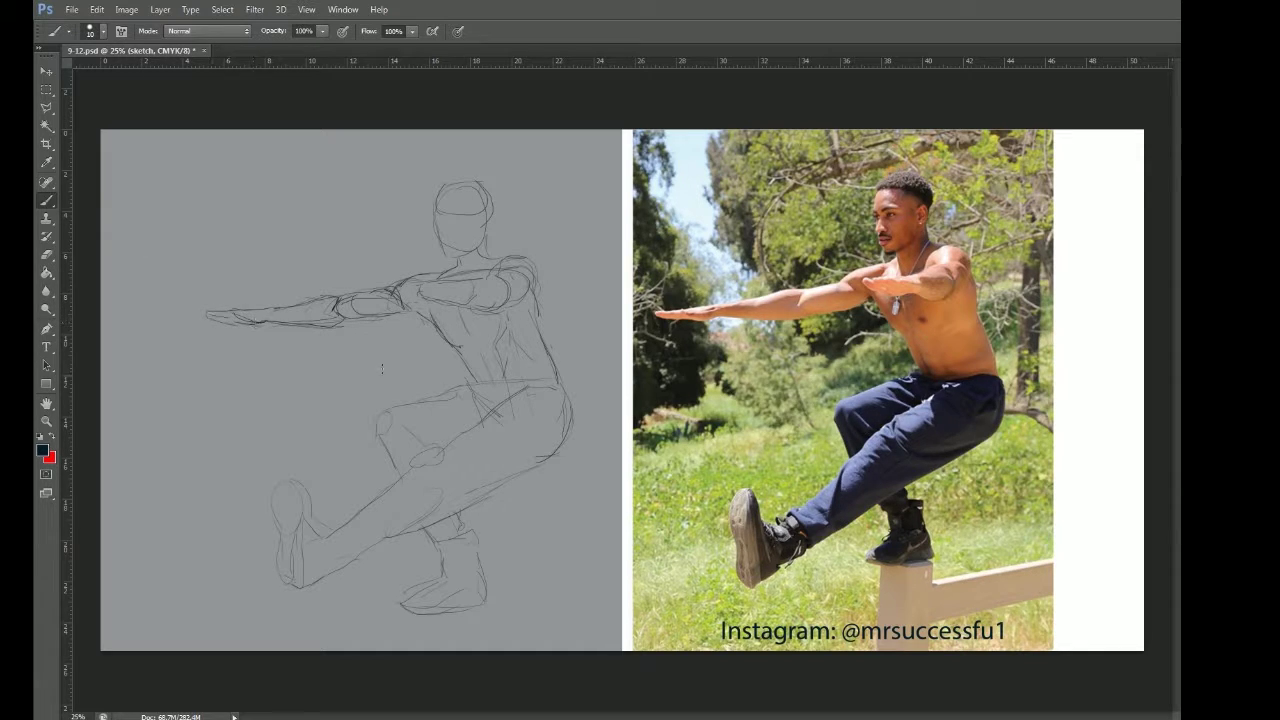
# Step: Sketch the near hand in front of the chest and refine the upper arm behind it
pyautogui.moveTo(470, 287)
pyautogui.mouseDown()
pyautogui.moveTo(422, 284)
pyautogui.moveTo(450, 304)
pyautogui.moveTo(502, 308)
pyautogui.moveTo(464, 290)
pyautogui.moveTo(476, 308)
pyautogui.mouseUp()
pyautogui.hotkey('ctrl', 'alt', 'z')
pyautogui.hotkey('ctrl', 'alt', 'z')
pyautogui.hotkey('ctrl', 'alt', 'z')
pyautogui.moveTo(500, 270)
pyautogui.mouseDown()
pyautogui.moveTo(482, 278)
pyautogui.moveTo(510, 300)
pyautogui.mouseUp()
# Step: Refine the back of the neck, the rear of the skull and the hairline
pyautogui.moveTo(486, 226); pyautogui.dragTo(496, 256)
pyautogui.moveTo(490, 186)
pyautogui.mouseDown()
pyautogui.moveTo(484, 206)
pyautogui.moveTo(476, 180)
pyautogui.moveTo(490, 210)
pyautogui.mouseUp()
pyautogui.moveTo(470, 216)
pyautogui.mouseDown()
pyautogui.moveTo(496, 206)
pyautogui.moveTo(488, 214)
pyautogui.mouseUp()
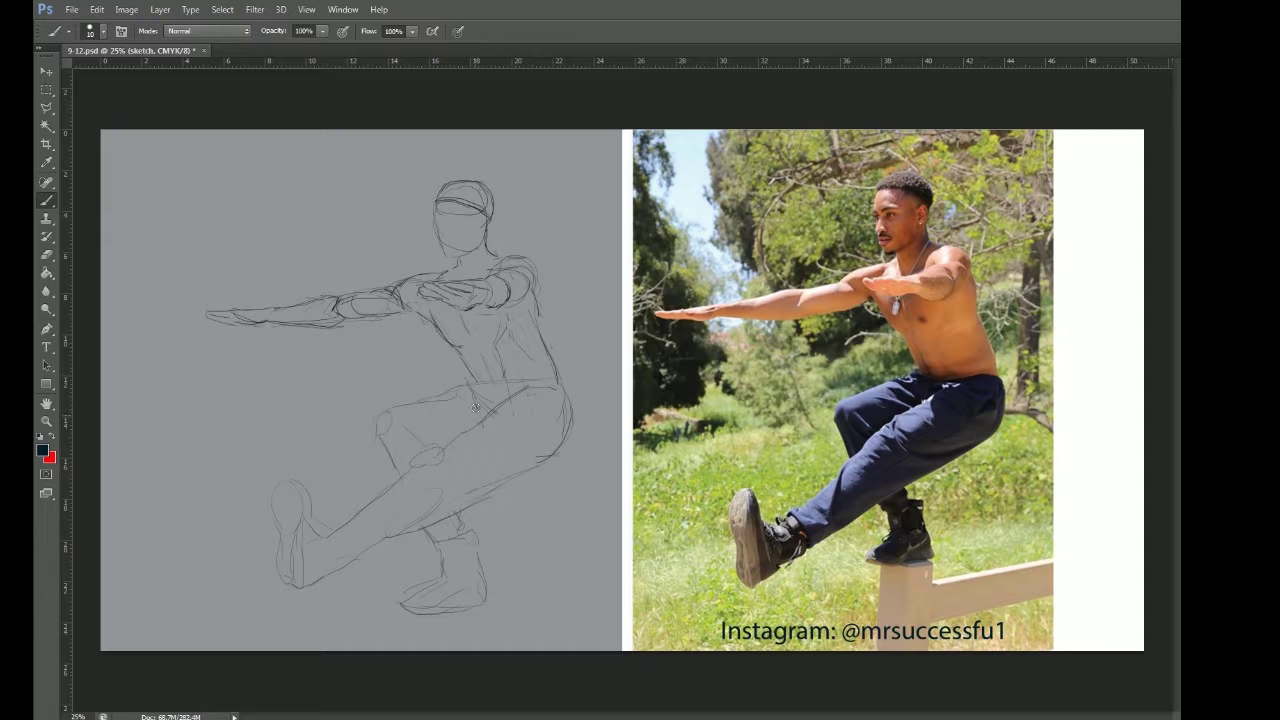
# Step: Refine the thigh and lower leg contours of the extended leg
pyautogui.moveTo(444, 473)
pyautogui.mouseDown()
pyautogui.moveTo(483, 485)
pyautogui.moveTo(518, 476)
pyautogui.moveTo(400, 508)
pyautogui.moveTo(375, 528)
pyautogui.mouseUp()
pyautogui.hotkey('ctrl', 'z')
pyautogui.moveTo(424, 579)
pyautogui.mouseDown()
pyautogui.moveTo(482, 573)
pyautogui.moveTo(459, 524)
pyautogui.moveTo(469, 496)
pyautogui.moveTo(536, 462)
pyautogui.mouseUp()
pyautogui.hotkey('ctrl', 'alt', 'z')
pyautogui.hotkey('ctrl', 'alt', 'z')
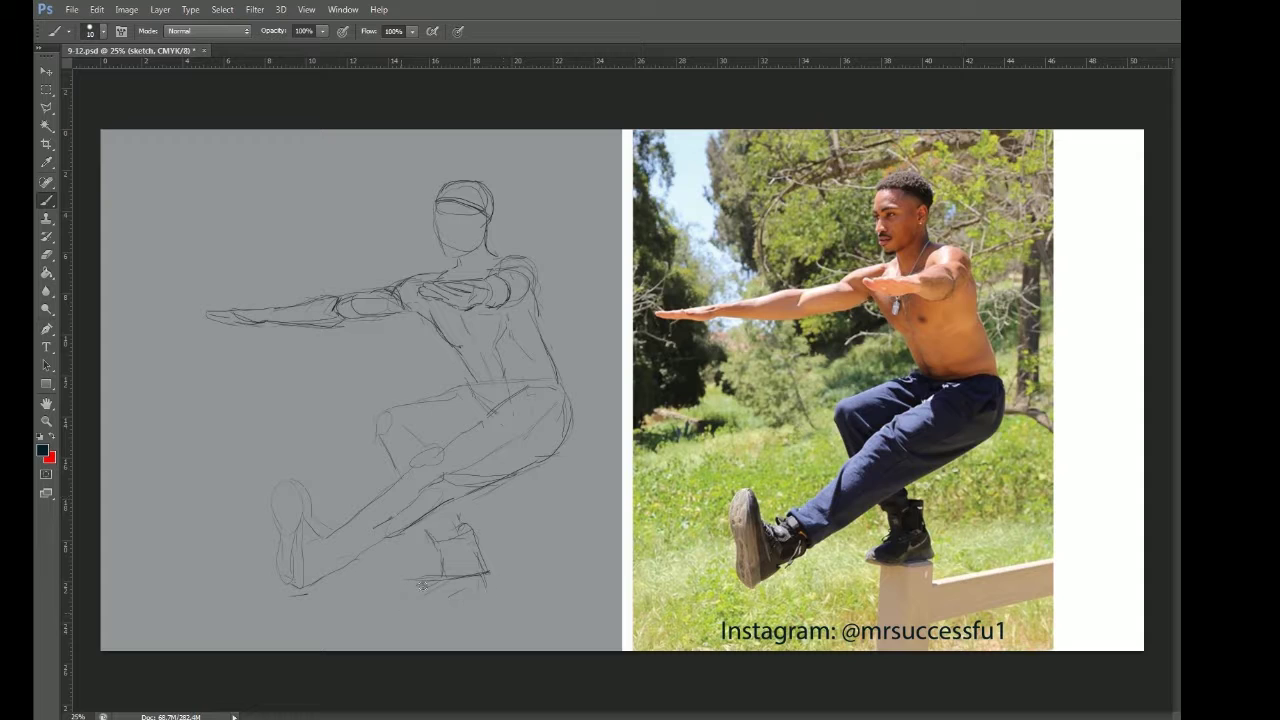
# Step: Redraw the supporting foot's shoe with a shorter, flatter base directly under the ankle
pyautogui.moveTo(418, 578)
pyautogui.mouseDown()
pyautogui.moveTo(476, 542)
pyautogui.moveTo(474, 516)
pyautogui.mouseUp()
pyautogui.moveTo(472, 518); pyautogui.dragTo(490, 590)
pyautogui.moveTo(476, 582)
pyautogui.mouseDown()
pyautogui.moveTo(440, 590)
pyautogui.moveTo(452, 588)
pyautogui.mouseUp()
# Step: Draw the wooden fence post beneath the supporting foot and the rail running off toward the photo
pyautogui.moveTo(450, 602); pyautogui.dragTo(449, 650)
pyautogui.moveTo(486, 608); pyautogui.dragTo(486, 632)
pyautogui.moveTo(424, 604); pyautogui.dragTo(424, 648)
pyautogui.moveTo(465, 598); pyautogui.dragTo(460, 650)
pyautogui.moveTo(444, 582); pyautogui.dragTo(490, 585)
pyautogui.moveTo(508, 603); pyautogui.dragTo(574, 594)
pyautogui.moveTo(494, 607); pyautogui.dragTo(612, 592)
pyautogui.moveTo(486, 648); pyautogui.dragTo(641, 616)
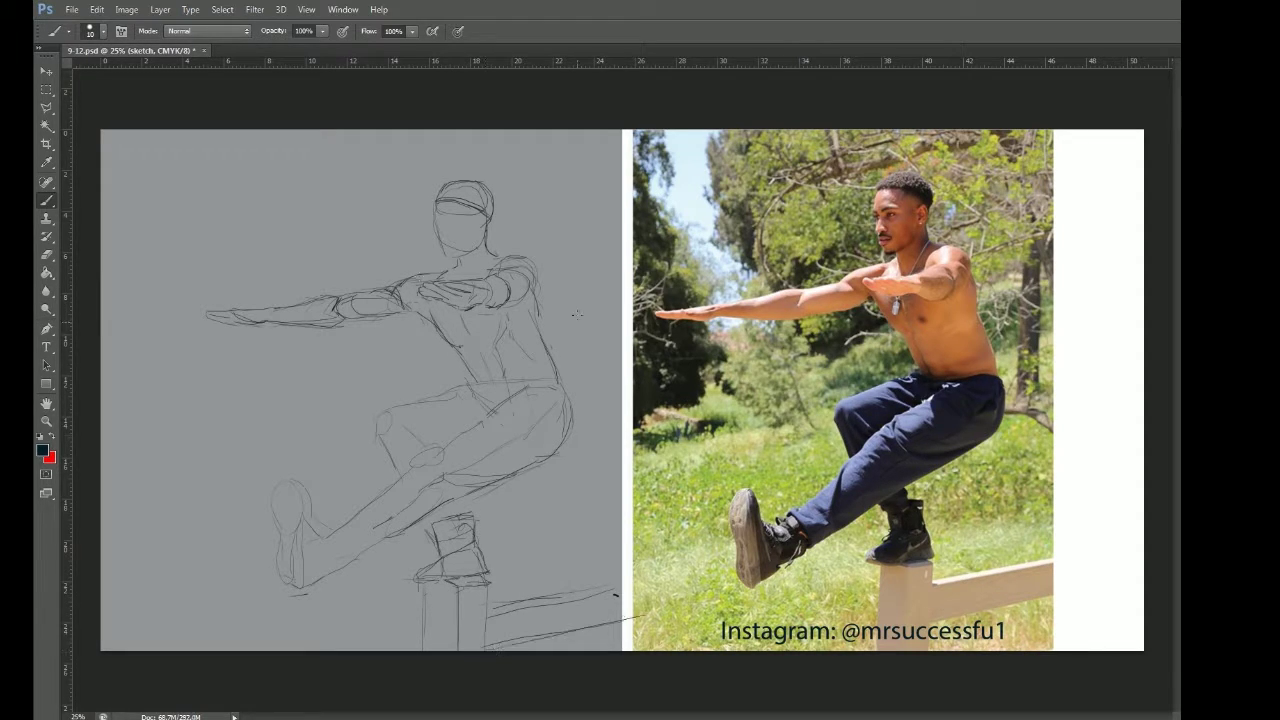
# Step: Define the extended leg's trouser edge and cuff, and draw the raised shoe with its sole and laces
pyautogui.moveTo(480, 388)
pyautogui.mouseDown()
pyautogui.moveTo(564, 385)
pyautogui.moveTo(458, 382)
pyautogui.moveTo(398, 468)
pyautogui.moveTo(446, 444)
pyautogui.moveTo(446, 484)
pyautogui.moveTo(386, 490)
pyautogui.moveTo(346, 544)
pyautogui.moveTo(364, 542)
pyautogui.mouseUp()
pyautogui.moveTo(346, 524); pyautogui.dragTo(336, 540)
pyautogui.moveTo(344, 546); pyautogui.dragTo(336, 568)
pyautogui.moveTo(270, 507)
pyautogui.mouseDown()
pyautogui.moveTo(312, 498)
pyautogui.moveTo(330, 525)
pyautogui.moveTo(309, 541)
pyautogui.moveTo(276, 534)
pyautogui.moveTo(292, 530)
pyautogui.mouseUp()
pyautogui.moveTo(298, 596)
pyautogui.mouseDown()
pyautogui.moveTo(272, 580)
pyautogui.moveTo(273, 520)
pyautogui.moveTo(292, 548)
pyautogui.mouseUp()
pyautogui.moveTo(280, 502); pyautogui.dragTo(302, 596)
pyautogui.moveTo(298, 530)
pyautogui.mouseDown()
pyautogui.moveTo(298, 556)
pyautogui.moveTo(298, 504)
pyautogui.moveTo(318, 542)
pyautogui.moveTo(340, 546)
pyautogui.moveTo(312, 578)
pyautogui.moveTo(340, 556)
pyautogui.moveTo(358, 560)
pyautogui.mouseUp()
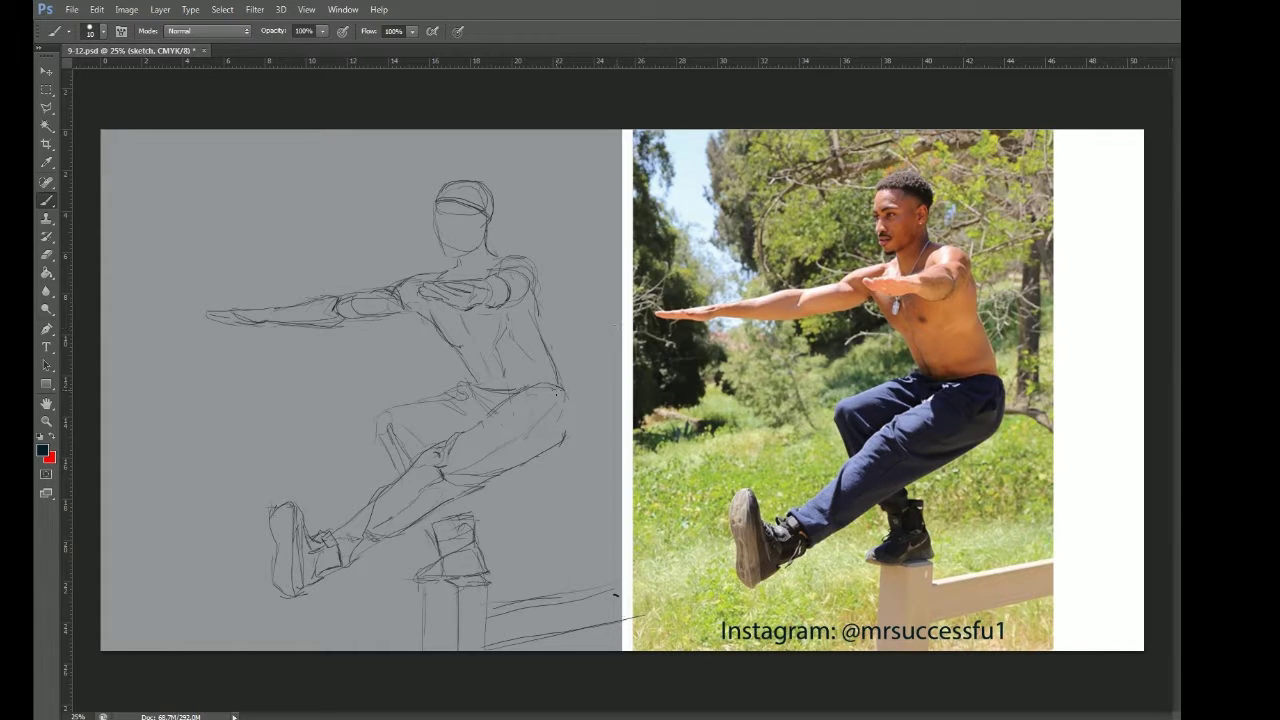
# Step: Add trouser details at the hip pocket and knee folds, plus the nipple and the supporting ankle
pyautogui.moveTo(566, 390); pyautogui.dragTo(552, 446)
pyautogui.moveTo(564, 396)
pyautogui.mouseDown()
pyautogui.moveTo(524, 430)
pyautogui.moveTo(538, 424)
pyautogui.mouseUp()
pyautogui.moveTo(488, 336); pyautogui.dragTo(494, 336)
pyautogui.moveTo(426, 520)
pyautogui.mouseDown()
pyautogui.moveTo(434, 531)
pyautogui.moveTo(462, 509)
pyautogui.mouseUp()
pyautogui.moveTo(462, 420)
pyautogui.mouseDown()
pyautogui.moveTo(453, 426)
pyautogui.moveTo(489, 441)
pyautogui.moveTo(446, 470)
pyautogui.mouseUp()
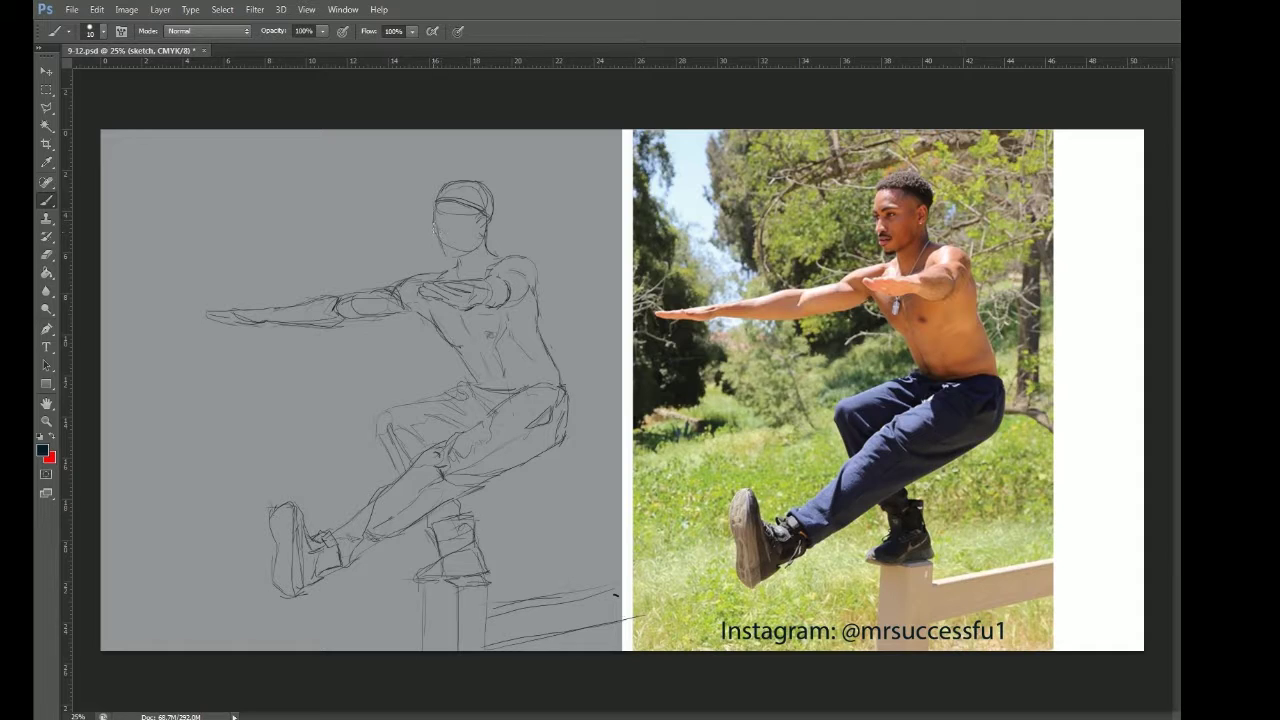
# Step: Rough in placement marks for the facial features on the head
pyautogui.moveTo(442, 242)
pyautogui.mouseDown()
pyautogui.moveTo(457, 259)
pyautogui.moveTo(478, 237)
pyautogui.mouseUp()
pyautogui.moveTo(457, 224); pyautogui.dragTo(443, 223)
pyautogui.moveTo(436, 233); pyautogui.dragTo(437, 246)
pyautogui.hotkey('ctrl', 'alt', 'z')
# Step: Redraw the forehead edge, eyebrow and eye on the face
pyautogui.hotkey('ctrl', '+')
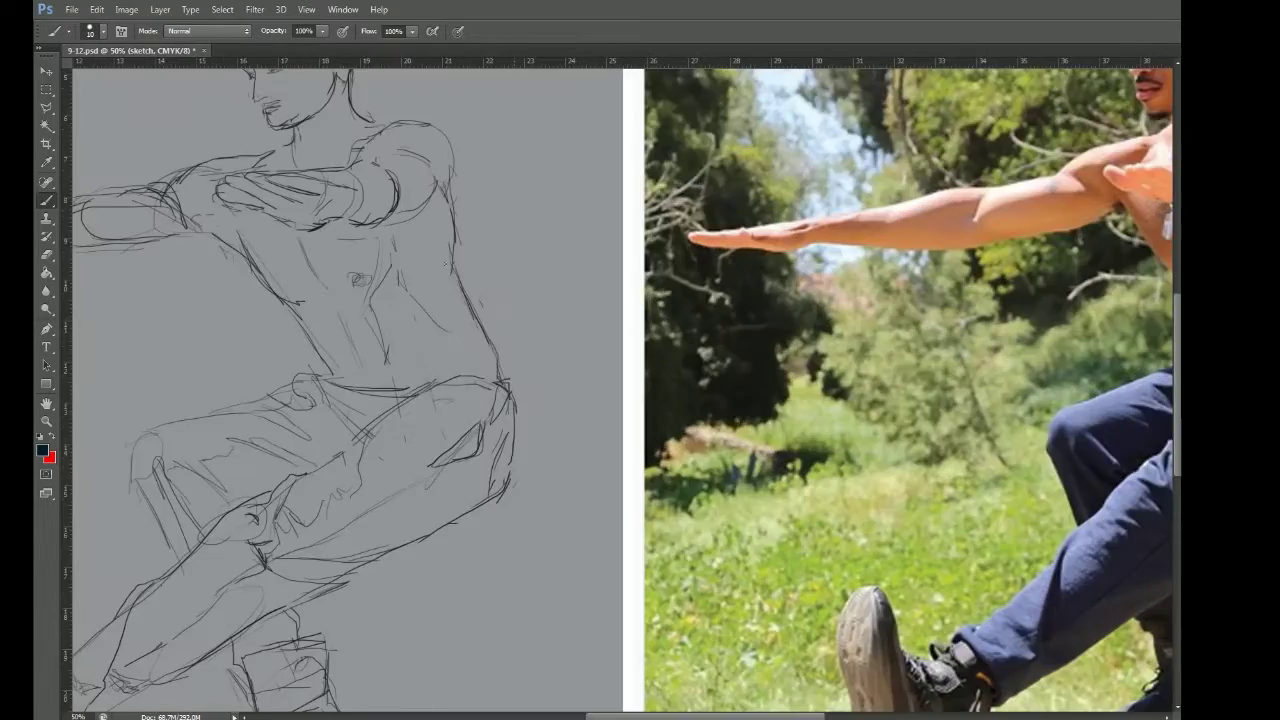
pyautogui.moveTo(442, 258); pyautogui.dragTo(354, 478)
pyautogui.moveTo(187, 336)
pyautogui.mouseDown()
pyautogui.moveTo(210, 348)
pyautogui.moveTo(242, 308)
pyautogui.mouseUp()
pyautogui.moveTo(170, 232)
pyautogui.mouseDown()
pyautogui.moveTo(258, 250)
pyautogui.moveTo(171, 221)
pyautogui.moveTo(157, 246)
pyautogui.moveTo(163, 315)
pyautogui.moveTo(152, 270)
pyautogui.moveTo(166, 309)
pyautogui.mouseUp()
pyautogui.hotkey('ctrl', 'z')
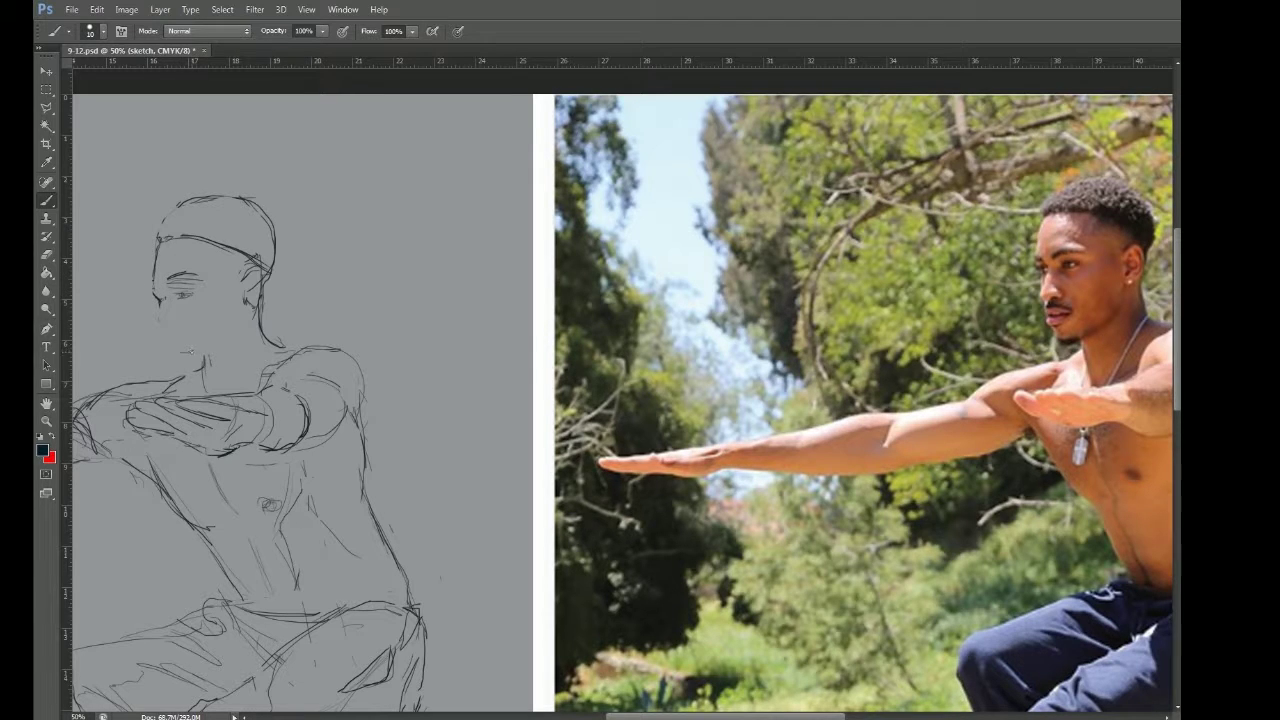
# Step: Draw the jaw, the ear and the facial profile with nose, lips and chin
pyautogui.moveTo(180, 353)
pyautogui.mouseDown()
pyautogui.moveTo(208, 347)
pyautogui.moveTo(262, 274)
pyautogui.moveTo(260, 324)
pyautogui.moveTo(262, 269)
pyautogui.moveTo(245, 281)
pyautogui.moveTo(261, 306)
pyautogui.mouseUp()
pyautogui.moveTo(268, 267); pyautogui.dragTo(262, 288)
pyautogui.hotkey('ctrl', 'alt', 'z')
pyautogui.hotkey('ctrl', 'alt', 'z')
pyautogui.hotkey('ctrl', 'alt', 'z')
pyautogui.moveTo(155, 282); pyautogui.dragTo(190, 344)
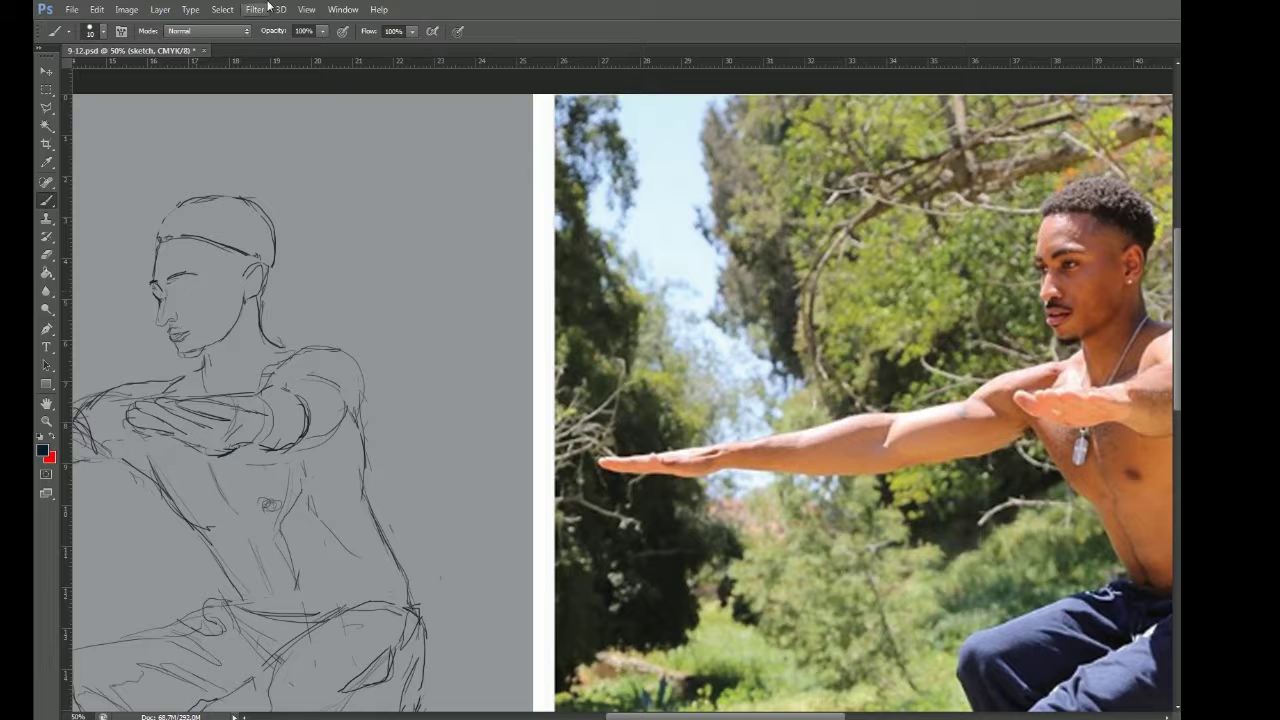
# Step: Add the near eye and the moustache to the face
pyautogui.hotkey('ctrl', 'alt', 'z')
pyautogui.hotkey('ctrl', 'alt', 'z')
pyautogui.moveTo(178, 286); pyautogui.dragTo(190, 284)
pyautogui.moveTo(170, 323); pyautogui.dragTo(190, 330)
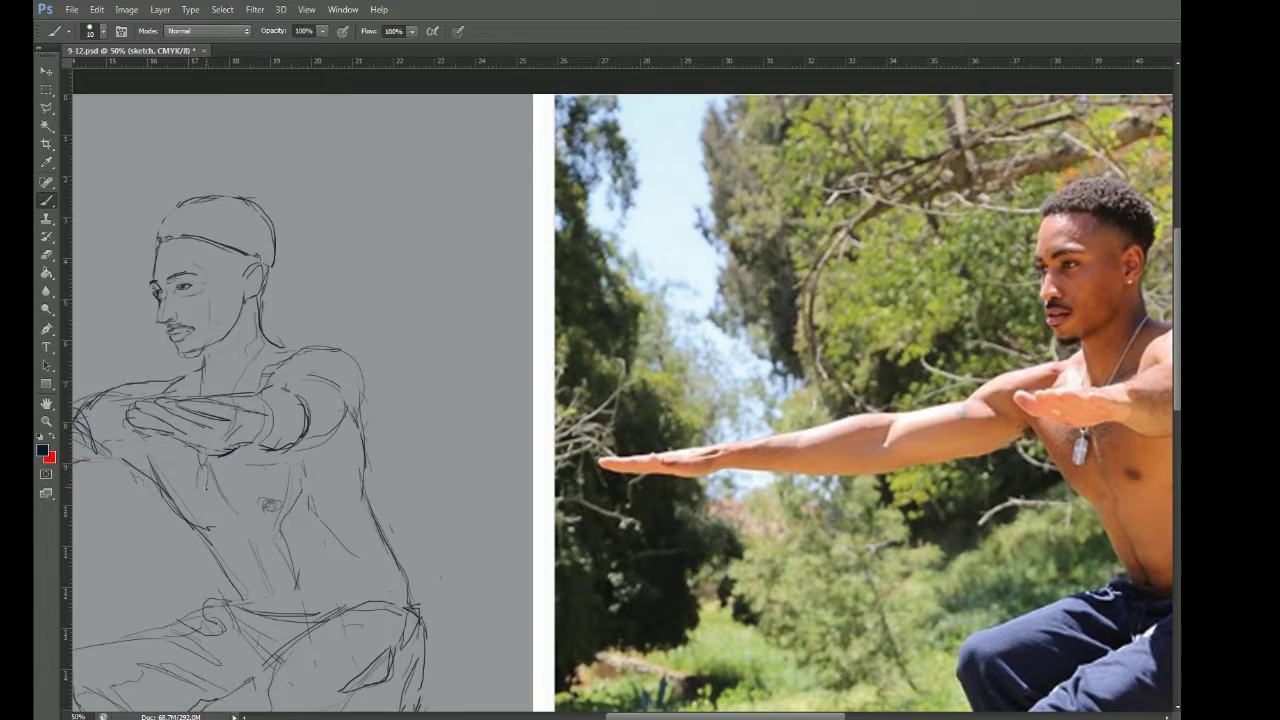
# Step: Refine the hairline and the inner shape of the ear
pyautogui.hotkey('ctrl', 'z')
pyautogui.moveTo(194, 234)
pyautogui.mouseDown()
pyautogui.moveTo(270, 241)
pyautogui.moveTo(184, 198)
pyautogui.mouseUp()
pyautogui.hotkey('ctrl', 'z')
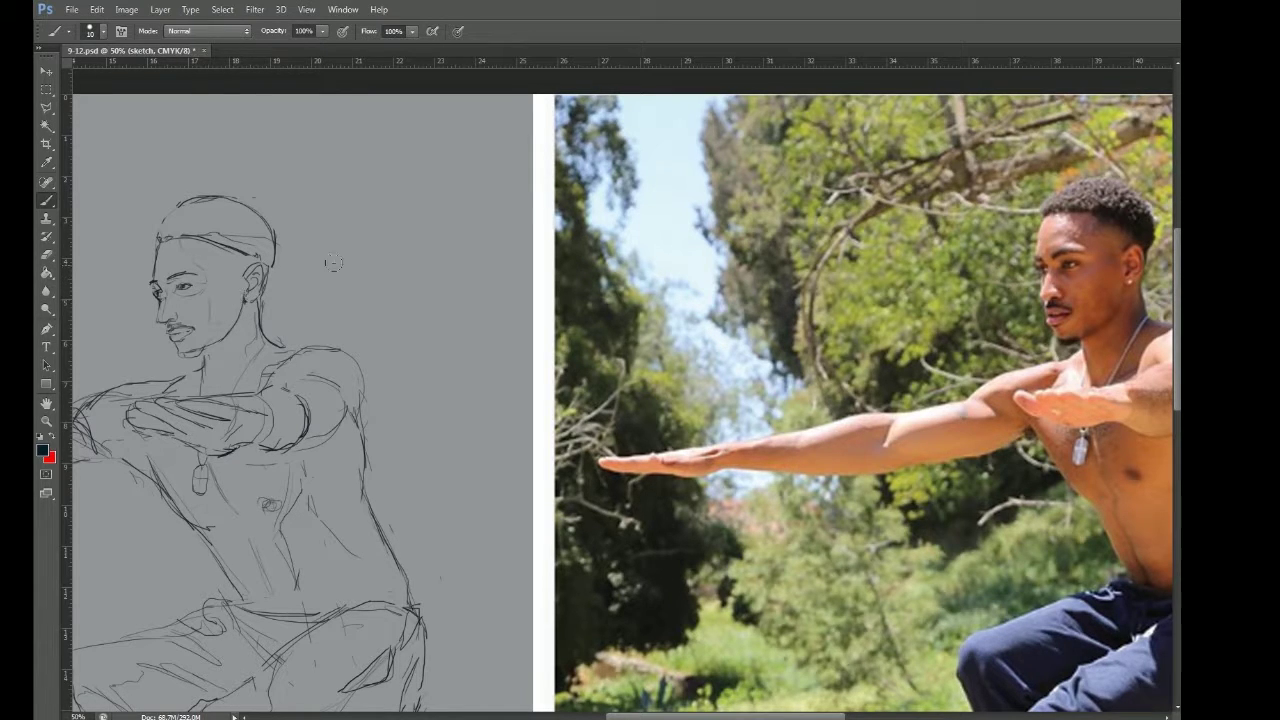
pyautogui.moveTo(264, 265); pyautogui.dragTo(261, 295)
# Step: Redraw the fingertips and outer contour of the near hand in front of the chest
pyautogui.moveTo(342, 559); pyautogui.dragTo(312, 424)
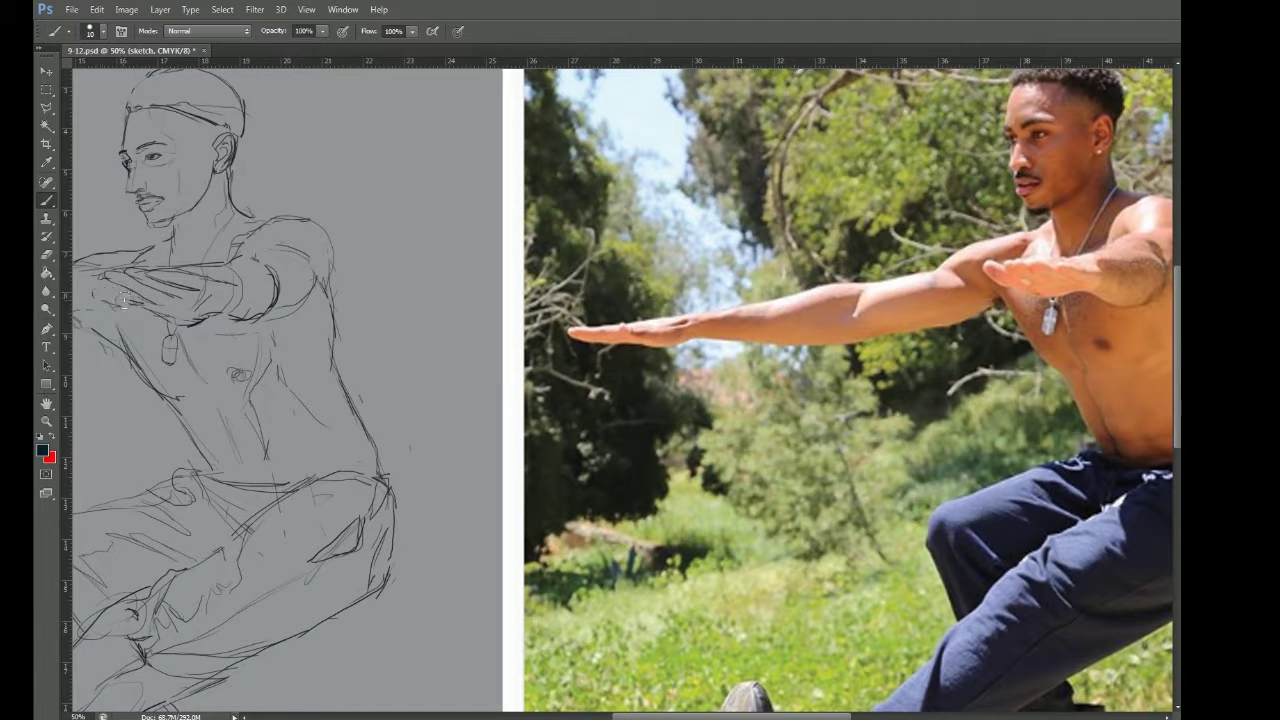
pyautogui.moveTo(90, 288)
pyautogui.mouseDown()
pyautogui.moveTo(166, 314)
pyautogui.moveTo(232, 316)
pyautogui.moveTo(168, 318)
pyautogui.moveTo(145, 291)
pyautogui.mouseUp()
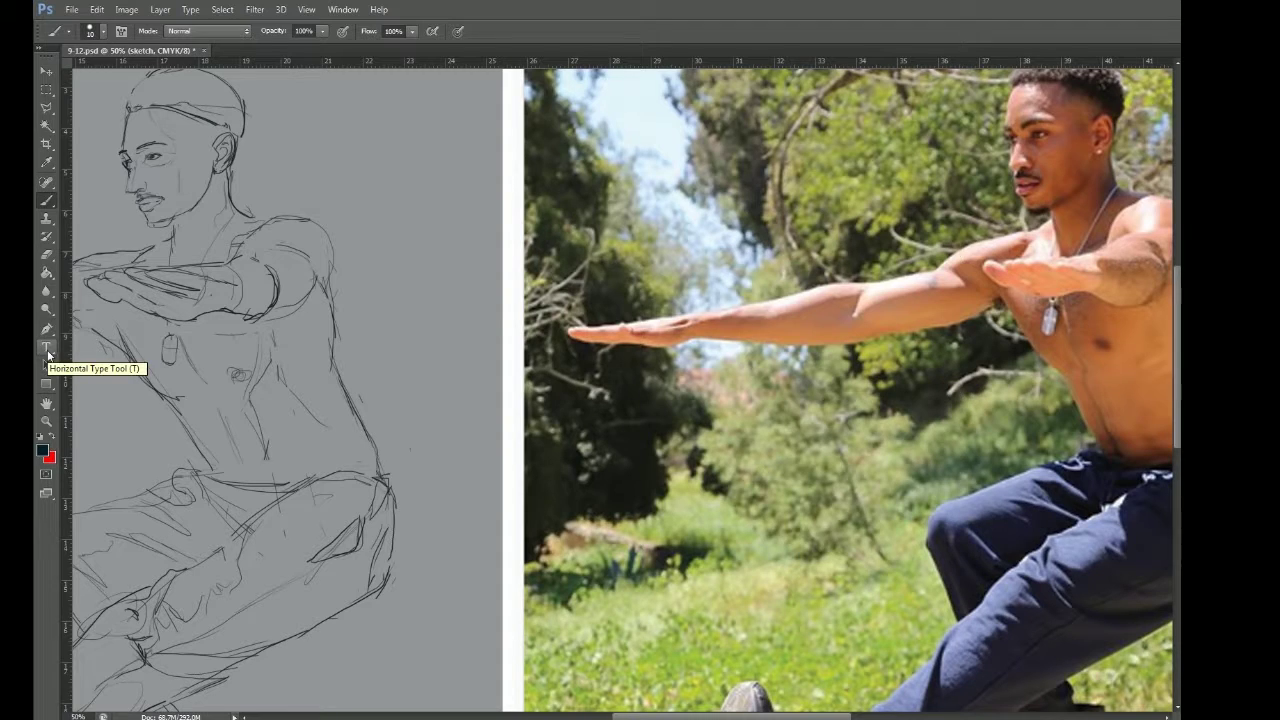
pyautogui.hotkey('ctrl', 'alt', 'z')
pyautogui.hotkey('ctrl', 'alt', 'z')
pyautogui.hotkey('ctrl', 'alt', 'z')
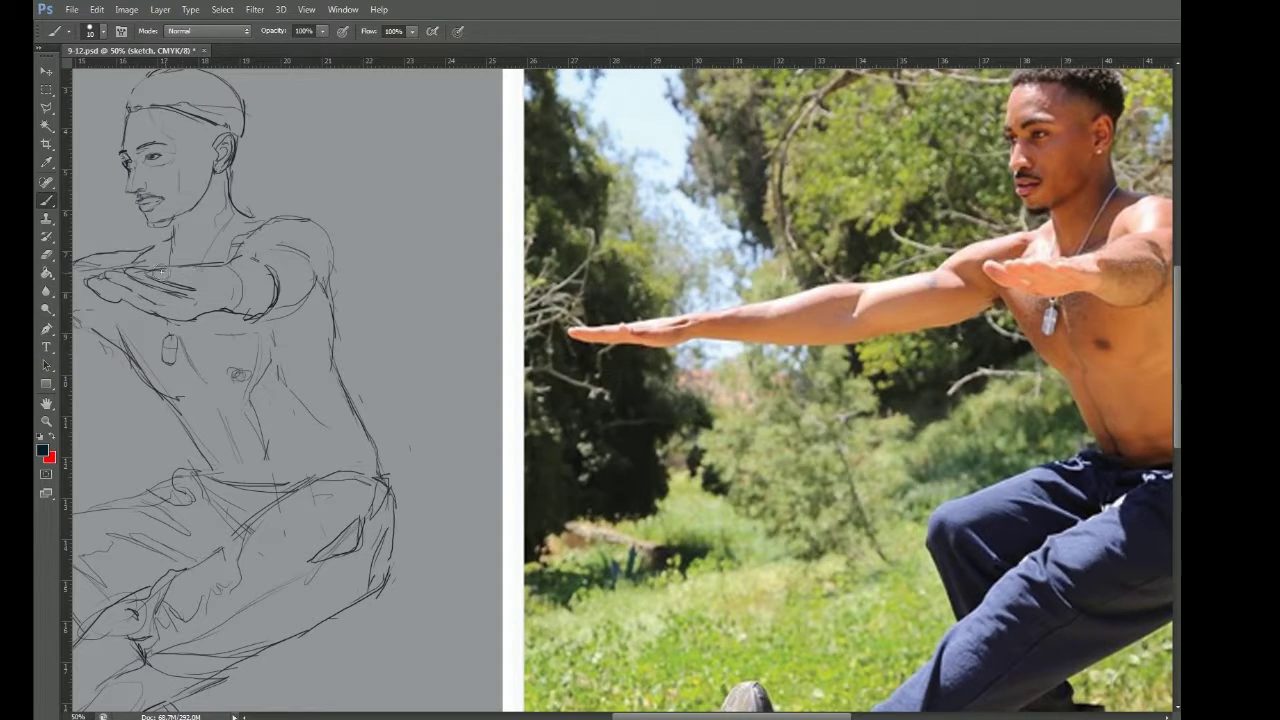
# Step: Rework the wrist and finger lines of the near hand
pyautogui.moveTo(187, 285)
pyautogui.mouseDown()
pyautogui.moveTo(166, 272)
pyautogui.moveTo(239, 284)
pyautogui.mouseUp()
pyautogui.moveTo(216, 283)
pyautogui.mouseDown()
pyautogui.moveTo(148, 272)
pyautogui.moveTo(209, 289)
pyautogui.mouseUp()
pyautogui.hotkey('ctrl', 'alt', 'z')
pyautogui.hotkey('ctrl', 'alt', 'z')
pyautogui.hotkey('ctrl', 'alt', 'z')
pyautogui.hotkey('ctrl', 'alt', 'z')
pyautogui.hotkey('ctrl', 'alt', 'z')
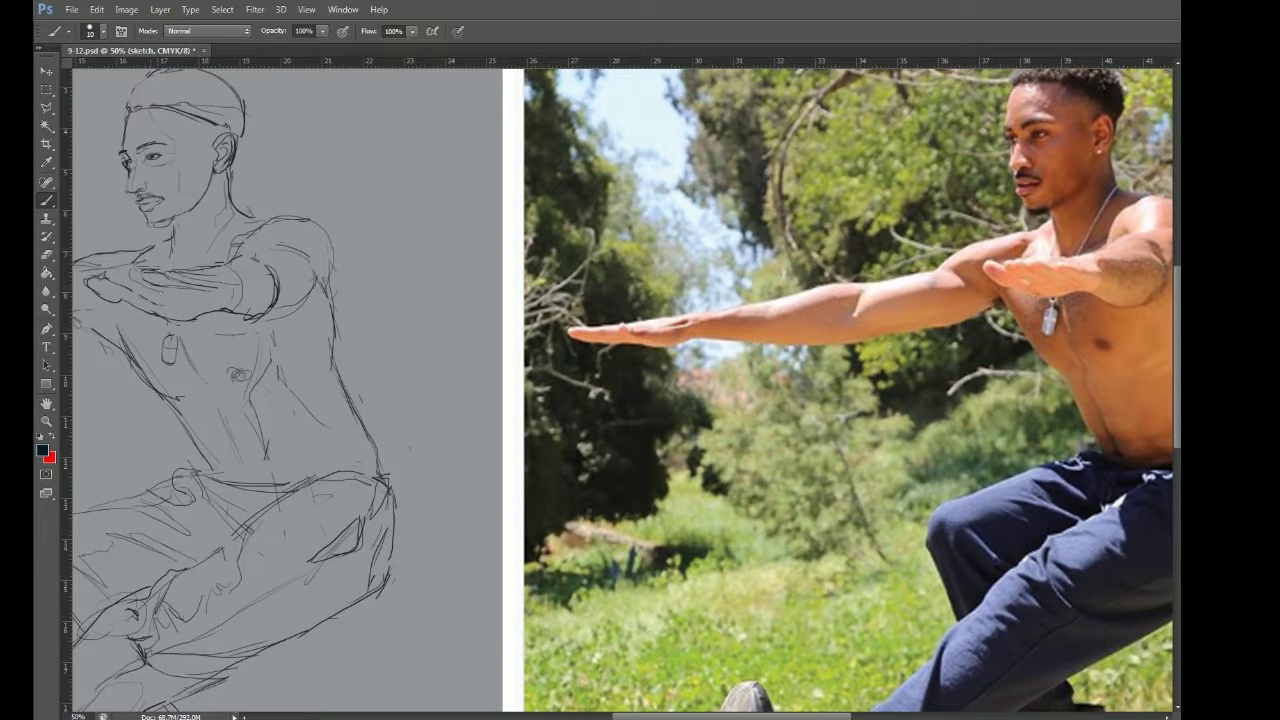
pyautogui.moveTo(116, 273)
pyautogui.mouseDown()
pyautogui.moveTo(174, 295)
pyautogui.moveTo(147, 305)
pyautogui.mouseUp()
pyautogui.moveTo(222, 268)
pyautogui.mouseDown()
pyautogui.moveTo(226, 303)
pyautogui.moveTo(243, 290)
pyautogui.moveTo(240, 306)
pyautogui.moveTo(100, 268)
pyautogui.mouseUp()
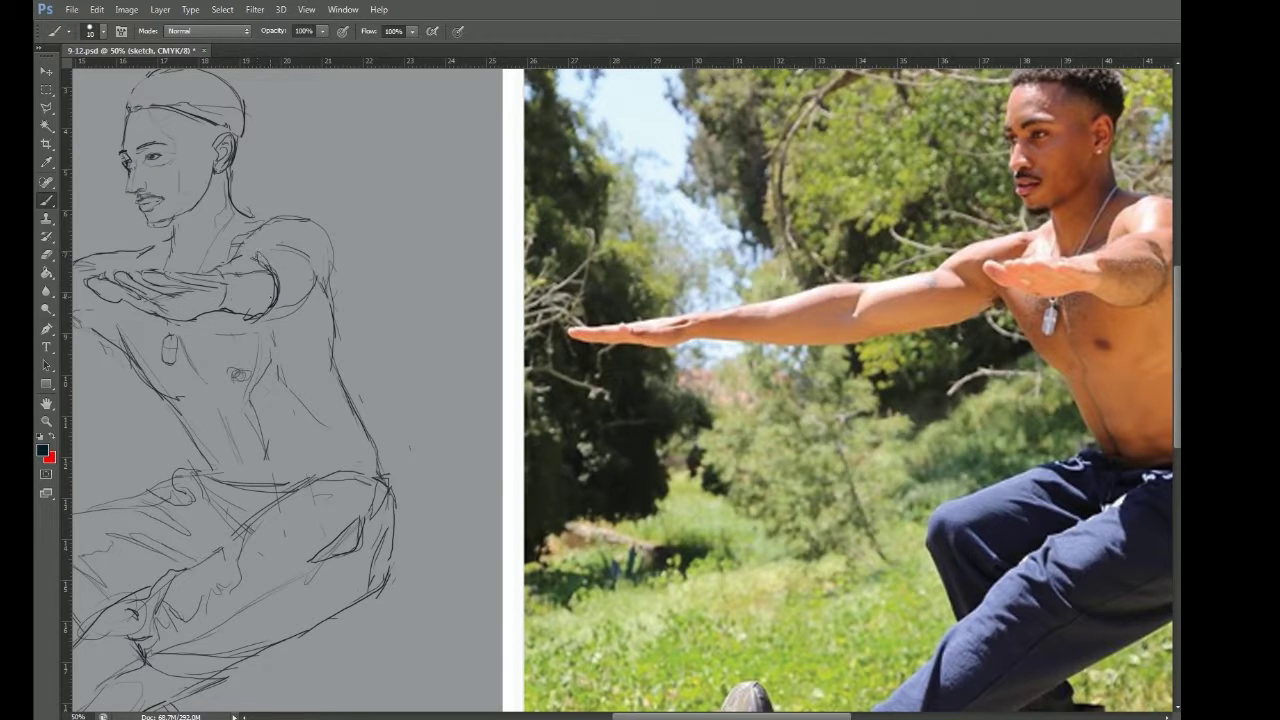
# Step: Refine the near forearm, deltoid and armpit contours of the foreshortened arm
pyautogui.moveTo(426, 490); pyautogui.dragTo(376, 510)
pyautogui.moveTo(260, 285)
pyautogui.mouseDown()
pyautogui.moveTo(243, 306)
pyautogui.moveTo(266, 286)
pyautogui.moveTo(275, 295)
pyautogui.mouseUp()
pyautogui.moveTo(230, 240); pyautogui.dragTo(270, 252)
pyautogui.moveTo(250, 242)
pyautogui.mouseDown()
pyautogui.moveTo(206, 245)
pyautogui.moveTo(281, 282)
pyautogui.mouseUp()
pyautogui.moveTo(213, 242)
pyautogui.mouseDown()
pyautogui.moveTo(275, 250)
pyautogui.moveTo(226, 243)
pyautogui.mouseUp()
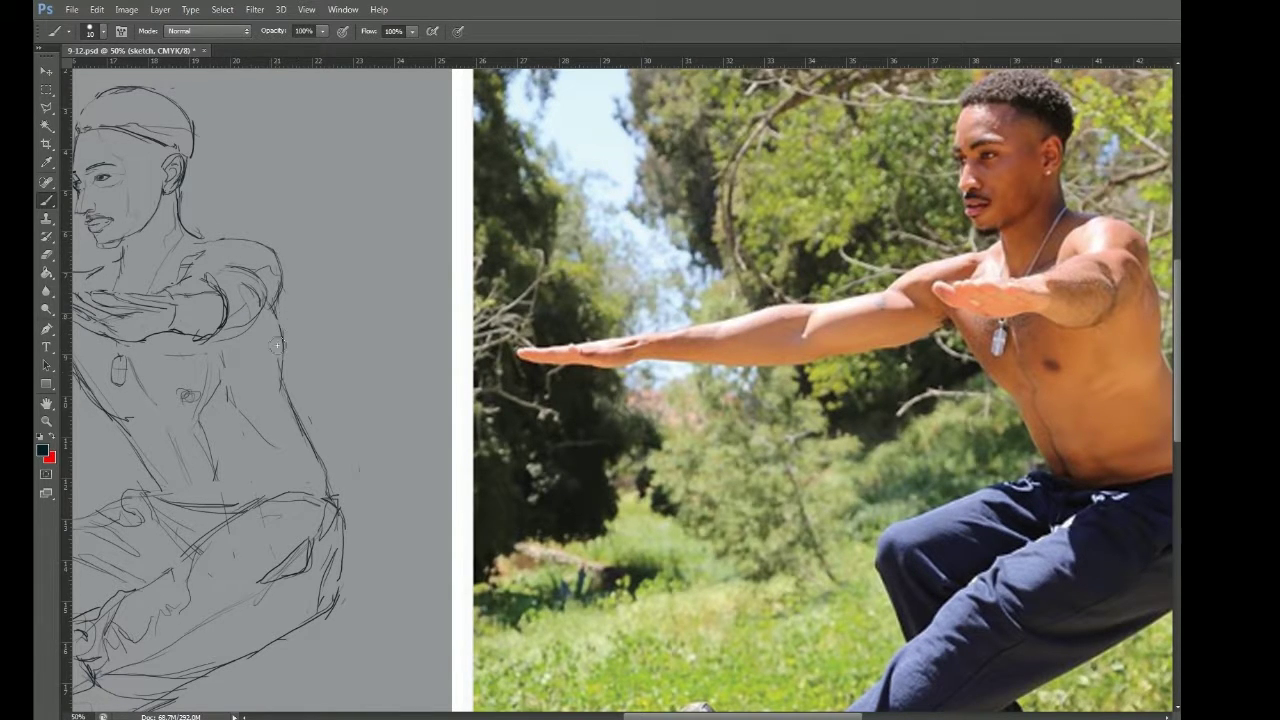
pyautogui.moveTo(282, 284); pyautogui.dragTo(265, 310)
# Step: Refine the top edge of the near shoulder and the base of the neck
pyautogui.moveTo(371, 503); pyautogui.dragTo(403, 535)
pyautogui.moveTo(233, 270); pyautogui.dragTo(281, 274)
pyautogui.moveTo(213, 247)
pyautogui.mouseDown()
pyautogui.moveTo(227, 260)
pyautogui.moveTo(206, 248)
pyautogui.moveTo(210, 230)
pyautogui.moveTo(213, 252)
pyautogui.mouseUp()
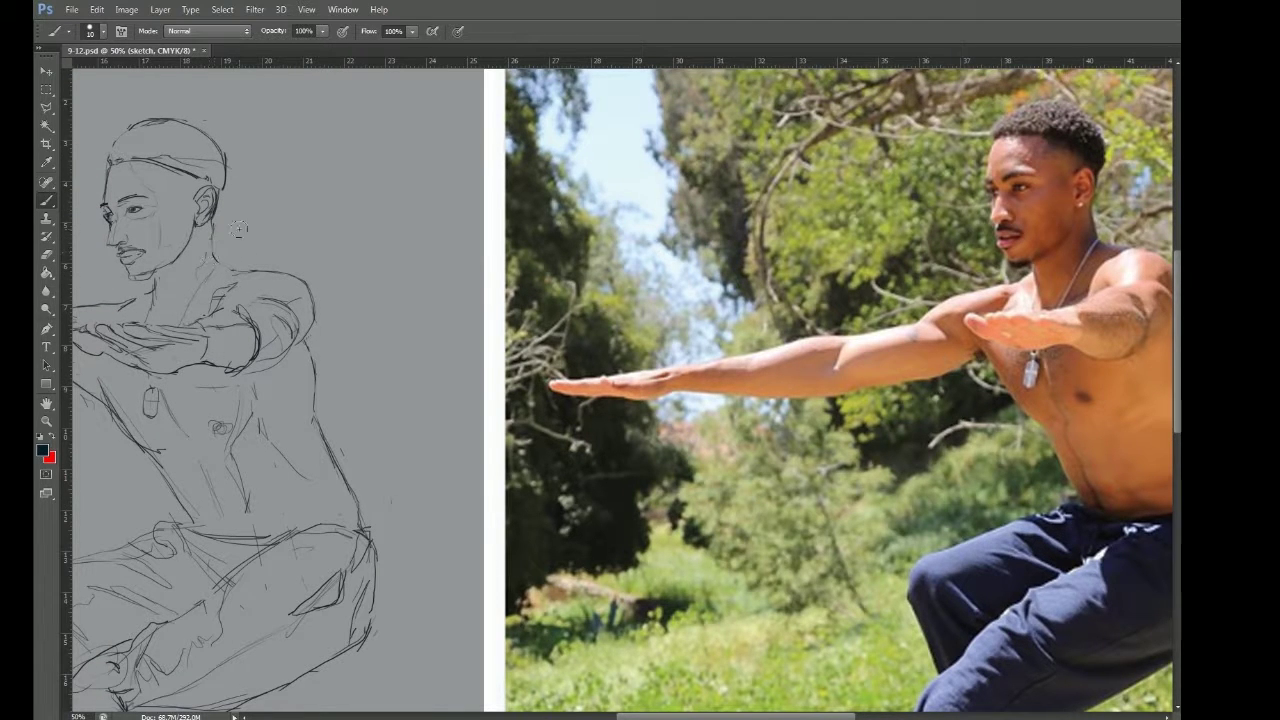
# Step: Clean up the outlines of both shoes and the underside of the outstretched arm
pyautogui.moveTo(173, 383)
pyautogui.mouseDown()
pyautogui.moveTo(251, 251)
pyautogui.moveTo(241, 241)
pyautogui.mouseUp()
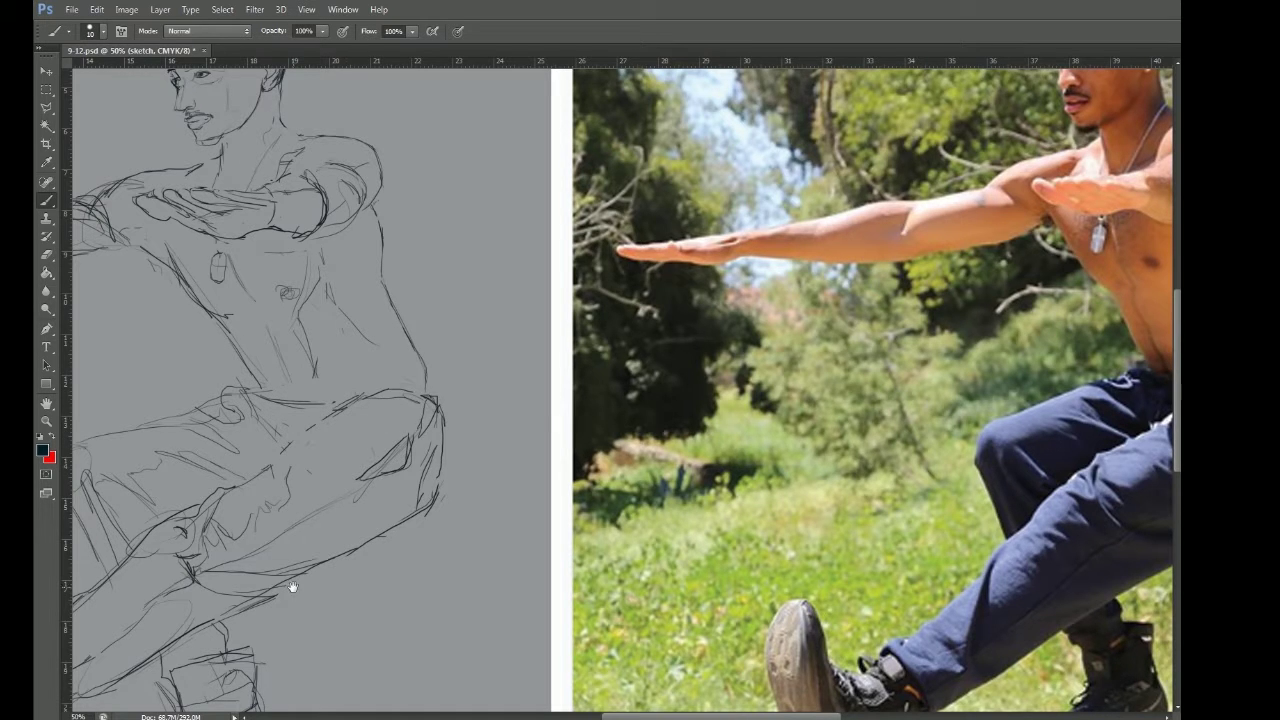
pyautogui.hotkey('ctrl', '-')
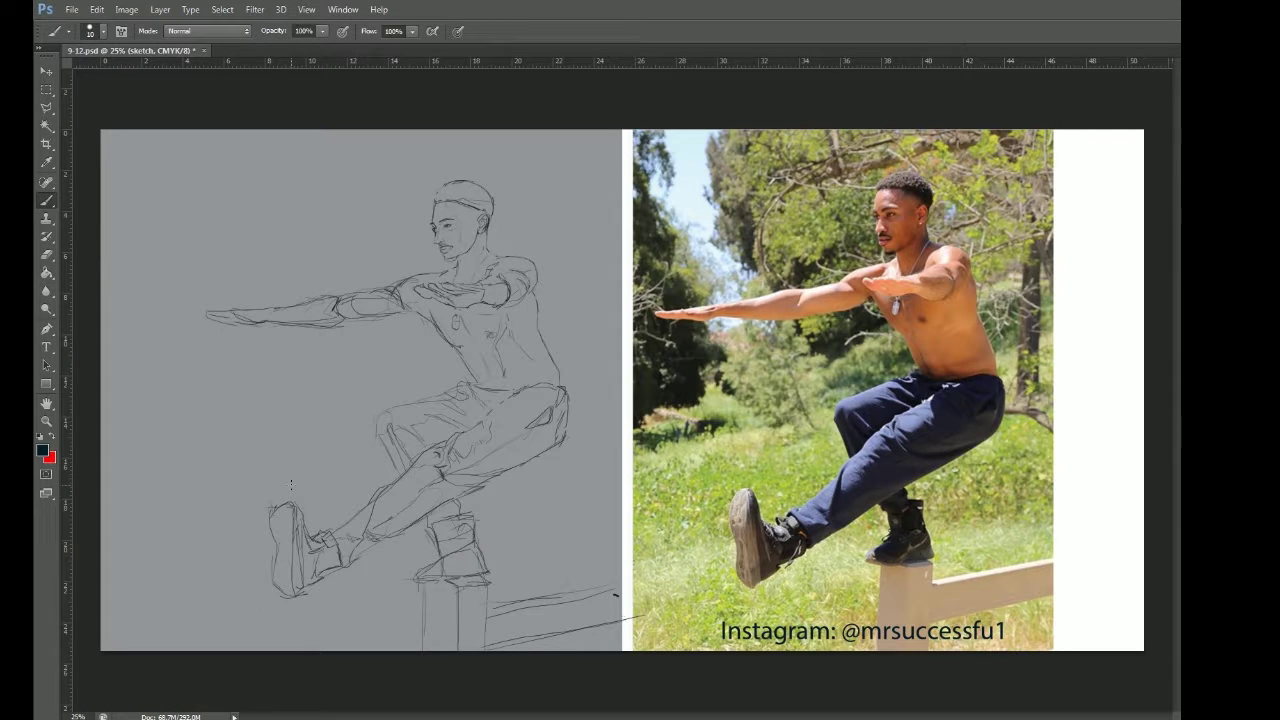
pyautogui.moveTo(300, 522); pyautogui.dragTo(284, 500)
pyautogui.hotkey('ctrl', 'z')
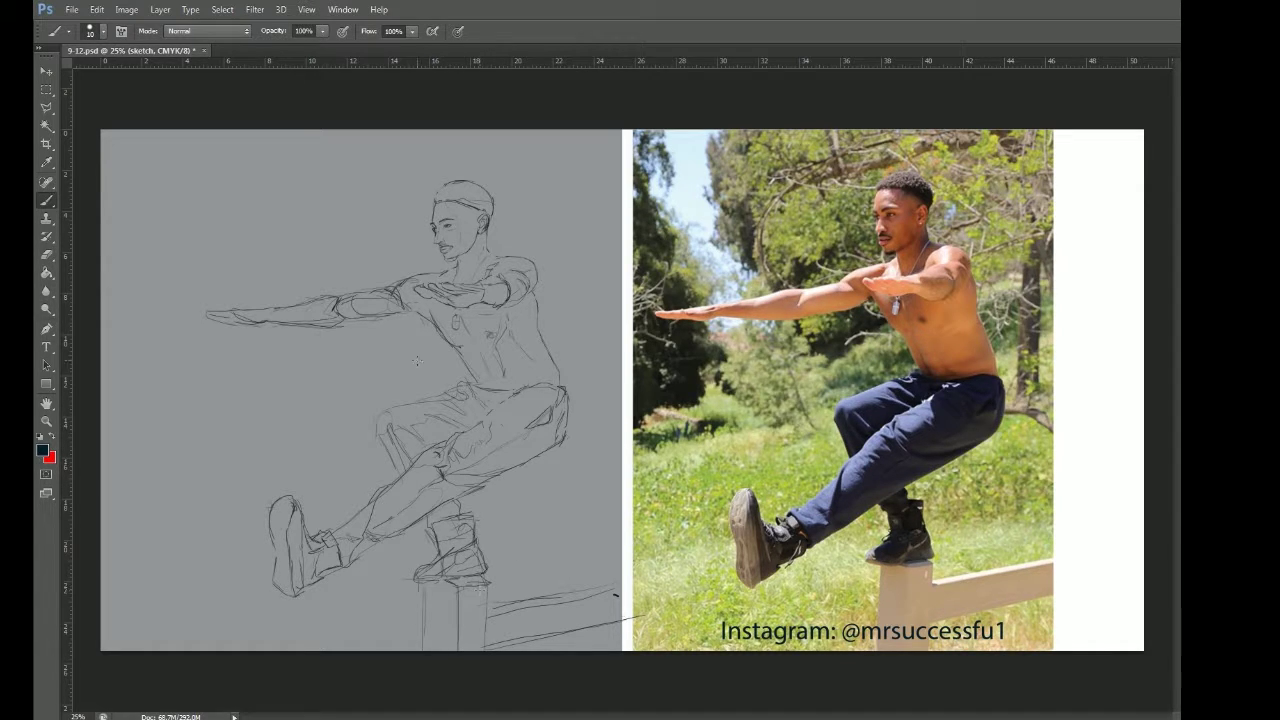
pyautogui.moveTo(482, 564); pyautogui.dragTo(450, 574)
pyautogui.moveTo(370, 320); pyautogui.dragTo(418, 303)
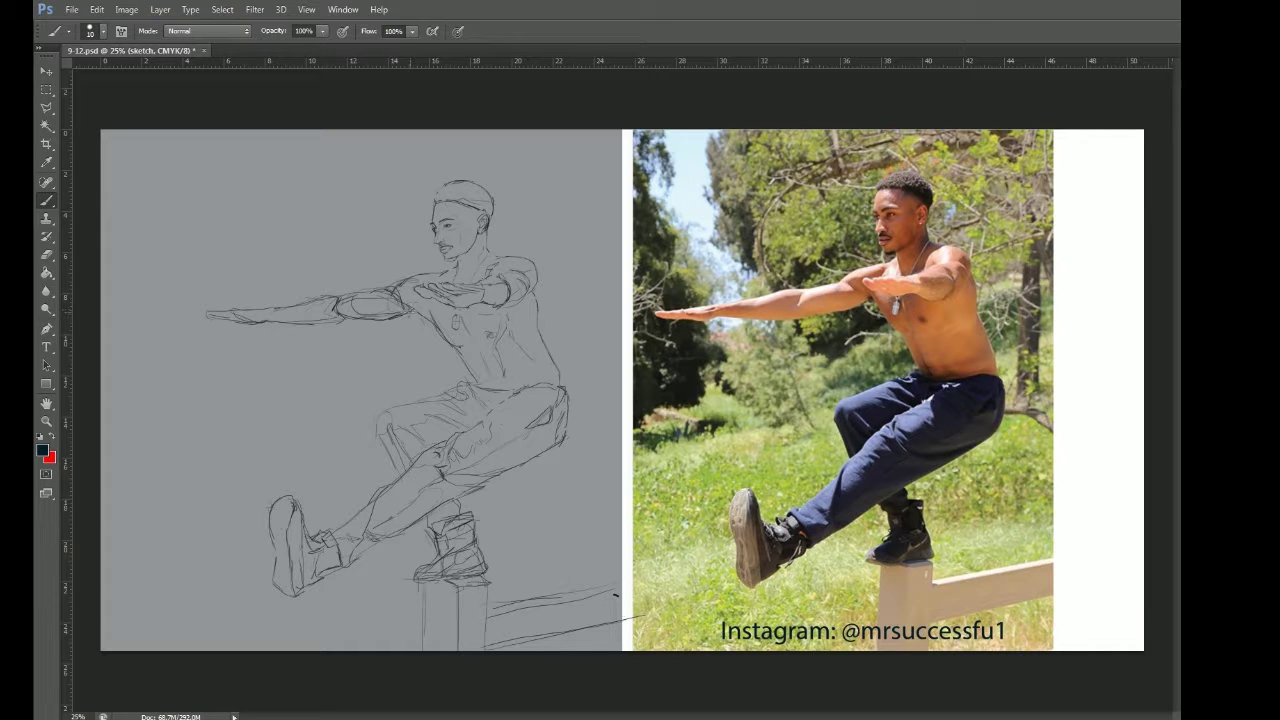
# Step: Fade the sketch lines and create a new layer named Lights
pyautogui.hotkey('alt', '[')
pyautogui.hotkey('alt', '[')
pyautogui.hotkey('ctrl', 'shift', 'alt', 'n')
pyautogui.hotkey('alt', '[')
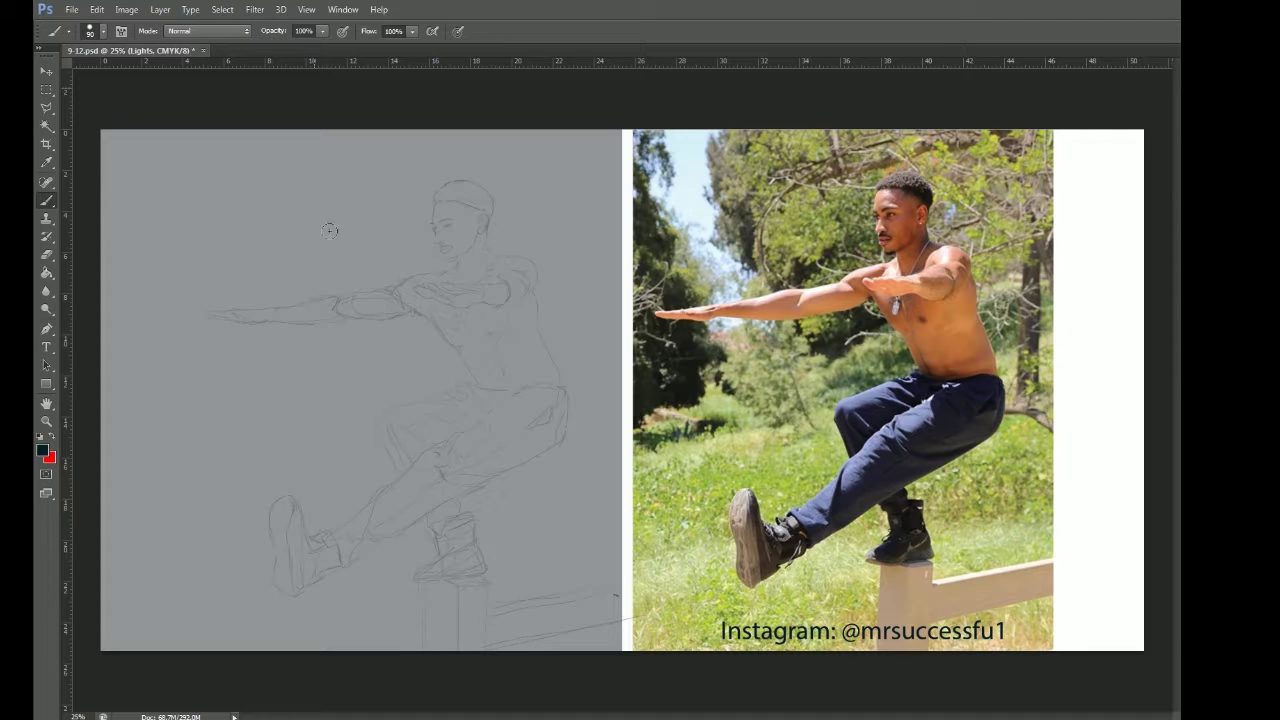
# Step: Set the brush opacity to 14% and its flow to 46%
pyautogui.press('1')
pyautogui.press('1')
pyautogui.hotkey('shift', '7')
pyautogui.hotkey('shift', '4')
pyautogui.press('1')
pyautogui.press('4')
pyautogui.hotkey('shift', '4')
pyautogui.hotkey('shift', '6')
# Step: Set the foreground color to white for painting the highlights
pyautogui.hotkey('ctrl', '+')
pyautogui.hotkey('ctrl', '+')
pyautogui.hotkey('ctrl', '-')
pyautogui.hotkey('ctrl', '-')
pyautogui.click(52, 436)
pyautogui.click(43, 450)
pyautogui.click(513, 198)
pyautogui.click(818, 186)
# Step: Paint soft white highlights on the shoulders, the outstretched arm and the tops of both thighs
pyautogui.moveTo(510, 263)
pyautogui.mouseDown()
pyautogui.moveTo(484, 287)
pyautogui.moveTo(485, 273)
pyautogui.moveTo(494, 266)
pyautogui.moveTo(481, 296)
pyautogui.moveTo(457, 269)
pyautogui.moveTo(459, 285)
pyautogui.moveTo(434, 280)
pyautogui.moveTo(478, 239)
pyautogui.moveTo(392, 298)
pyautogui.moveTo(221, 317)
pyautogui.mouseUp()
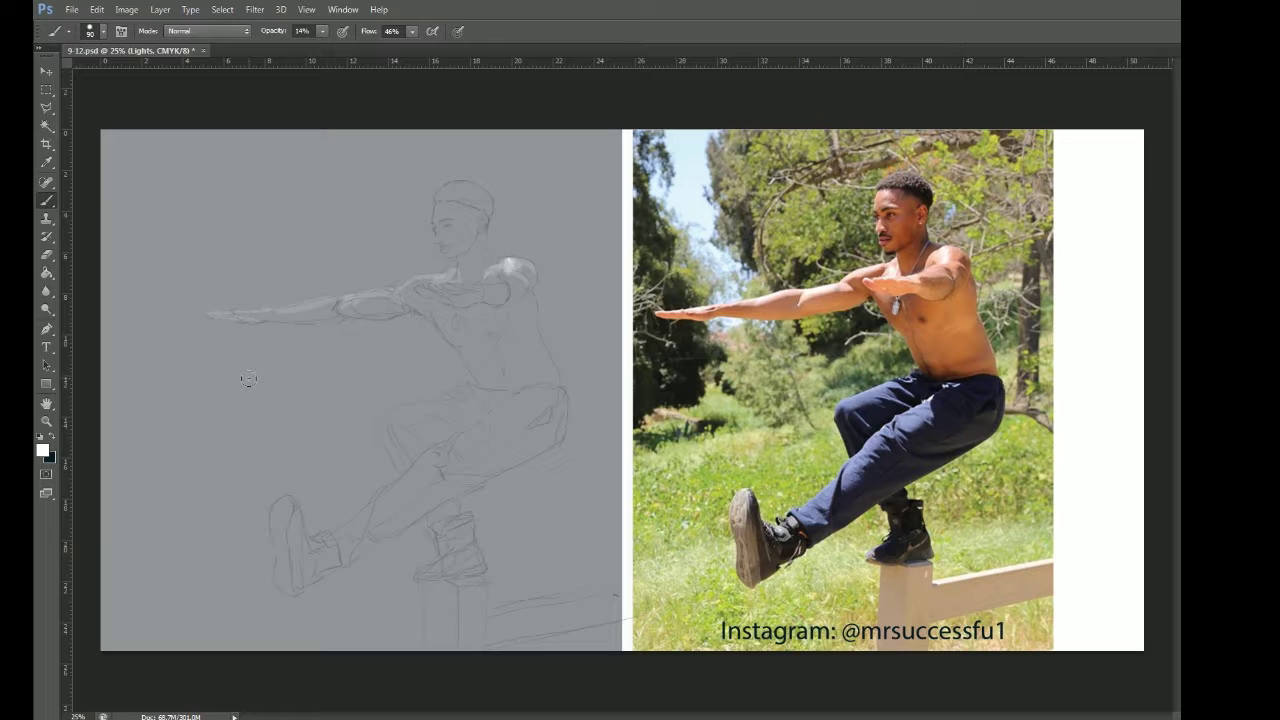
pyautogui.moveTo(383, 425)
pyautogui.mouseDown()
pyautogui.moveTo(444, 405)
pyautogui.moveTo(419, 408)
pyautogui.moveTo(439, 419)
pyautogui.moveTo(397, 421)
pyautogui.moveTo(402, 446)
pyautogui.moveTo(387, 420)
pyautogui.mouseUp()
pyautogui.moveTo(503, 403); pyautogui.dragTo(527, 402)
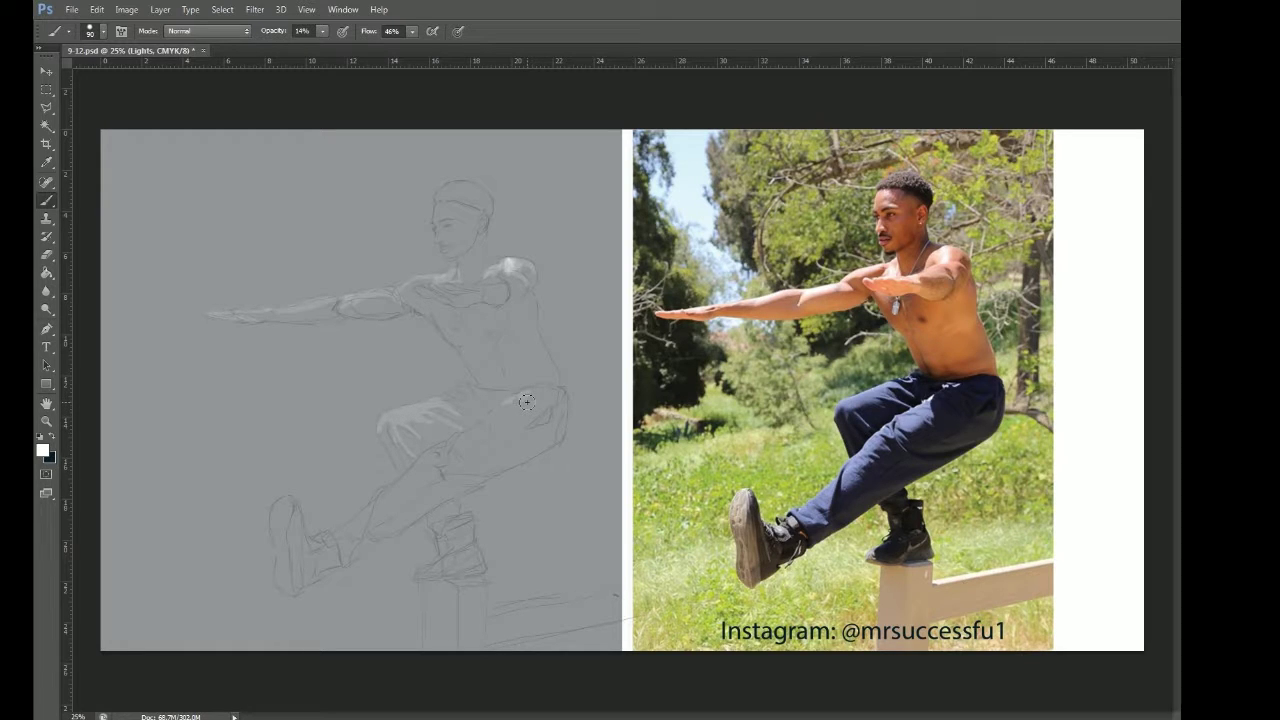
# Step: Paint soft white highlights along the extended leg and raised shoe, and on the fence post and rail
pyautogui.moveTo(490, 417)
pyautogui.mouseDown()
pyautogui.moveTo(473, 442)
pyautogui.moveTo(480, 425)
pyautogui.moveTo(458, 455)
pyautogui.moveTo(456, 441)
pyautogui.moveTo(443, 446)
pyautogui.moveTo(433, 465)
pyautogui.moveTo(459, 454)
pyautogui.moveTo(446, 471)
pyautogui.moveTo(417, 467)
pyautogui.moveTo(429, 476)
pyautogui.moveTo(375, 501)
pyautogui.moveTo(401, 490)
pyautogui.moveTo(363, 514)
pyautogui.moveTo(355, 541)
pyautogui.moveTo(350, 526)
pyautogui.moveTo(336, 541)
pyautogui.moveTo(359, 522)
pyautogui.moveTo(310, 546)
pyautogui.moveTo(278, 507)
pyautogui.moveTo(280, 532)
pyautogui.moveTo(286, 502)
pyautogui.mouseUp()
pyautogui.moveTo(424, 568); pyautogui.dragTo(426, 578)
pyautogui.moveTo(492, 607)
pyautogui.mouseDown()
pyautogui.moveTo(610, 590)
pyautogui.moveTo(500, 602)
pyautogui.mouseUp()
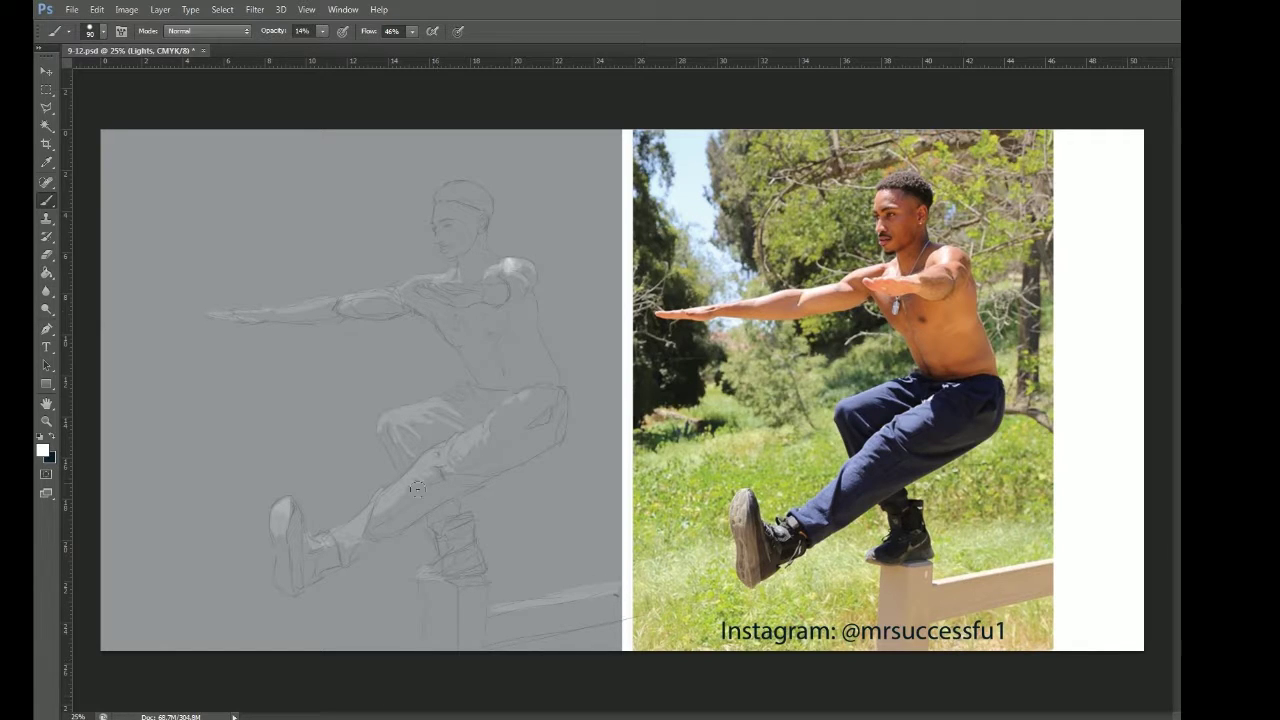
# Step: Paint soft white highlights on the near forearm, the hair and the front of the face, using a smaller brush
pyautogui.moveTo(486, 290); pyautogui.dragTo(426, 293)
pyautogui.moveTo(440, 226)
pyautogui.mouseDown()
pyautogui.moveTo(436, 248)
pyautogui.moveTo(436, 208)
pyautogui.moveTo(450, 222)
pyautogui.moveTo(440, 196)
pyautogui.moveTo(462, 190)
pyautogui.mouseUp()
pyautogui.press('[')
pyautogui.press('[')
pyautogui.hotkey('ctrl', '+')
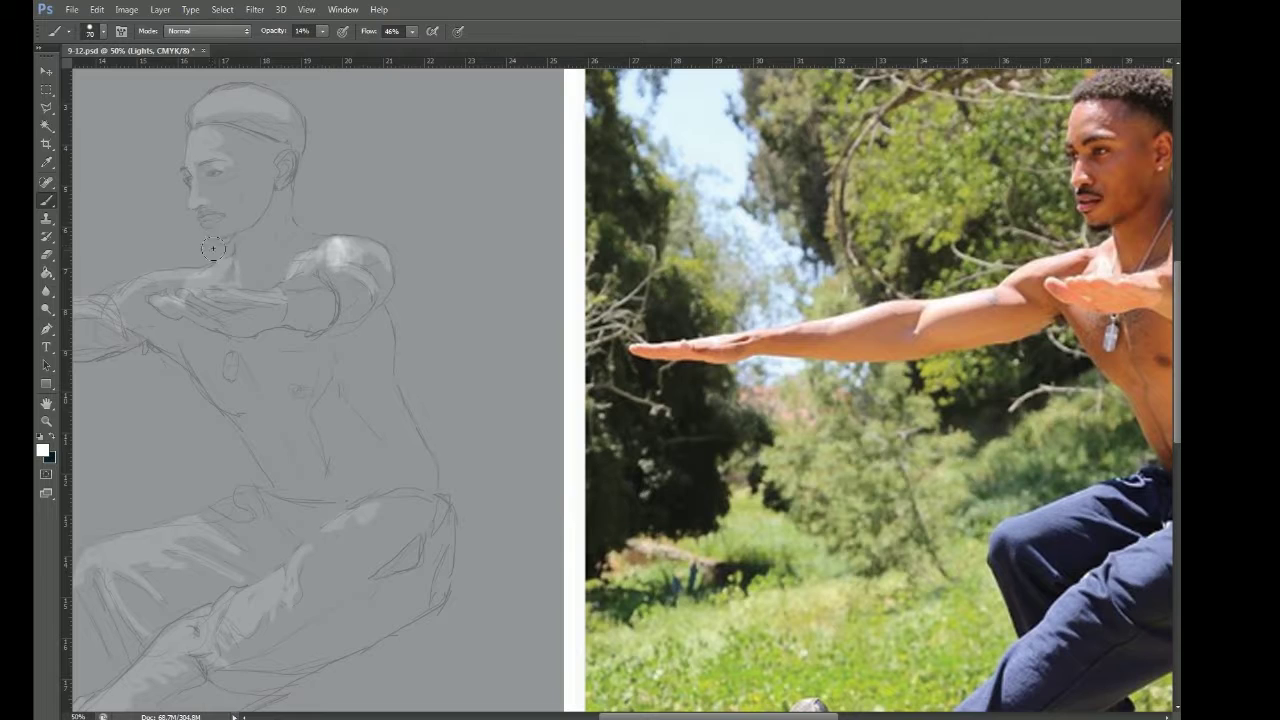
pyautogui.moveTo(204, 227)
pyautogui.mouseDown()
pyautogui.moveTo(185, 163)
pyautogui.moveTo(226, 150)
pyautogui.moveTo(198, 164)
pyautogui.moveTo(216, 175)
pyautogui.mouseUp()
# Step: Raise the brush opacity to 68% and paint crisp highlights on the near hand's fingers, the brow and the facial features
pyautogui.press('6')
pyautogui.moveTo(210, 292)
pyautogui.mouseDown()
pyautogui.moveTo(180, 292)
pyautogui.moveTo(276, 292)
pyautogui.moveTo(262, 292)
pyautogui.mouseUp()
pyautogui.moveTo(150, 300)
pyautogui.mouseDown()
pyautogui.moveTo(178, 300)
pyautogui.moveTo(160, 298)
pyautogui.mouseUp()
pyautogui.moveTo(227, 164); pyautogui.dragTo(208, 156)
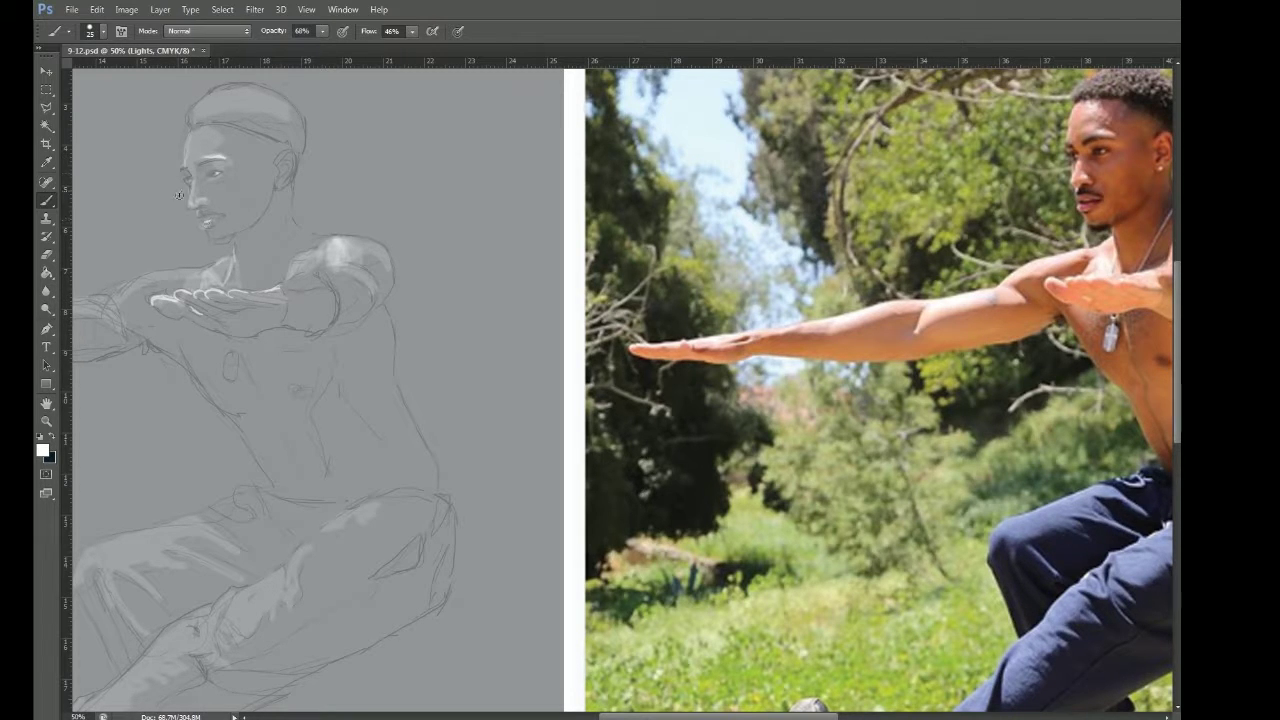
pyautogui.click(278, 187)
# Step: Enlarge the brush, lower its opacity and flow, and paint soft light over the forehead, cheek and side of the face
pyautogui.press(']')
pyautogui.press(']')
pyautogui.press(']')
pyautogui.press(']')
pyautogui.press(']')
pyautogui.press(']')
pyautogui.press(']')
pyautogui.moveTo(273, 32); pyautogui.dragTo(246, 32)
pyautogui.moveTo(370, 32); pyautogui.dragTo(359, 41)
pyautogui.press('Return')
pyautogui.press('Return')
pyautogui.moveTo(209, 144); pyautogui.dragTo(197, 142)
pyautogui.moveTo(222, 200)
pyautogui.mouseDown()
pyautogui.moveTo(226, 210)
pyautogui.moveTo(200, 180)
pyautogui.moveTo(210, 200)
pyautogui.mouseUp()
pyautogui.moveTo(286, 174); pyautogui.dragTo(262, 176)
# Step: Shrink the brush, set its opacity to 36% and paint small highlights on the ear
pyautogui.press('[')
pyautogui.press('[')
pyautogui.press('[')
pyautogui.press('[')
pyautogui.press('[')
pyautogui.press('[')
pyautogui.press('[')
pyautogui.press('[')
pyautogui.press('3')
pyautogui.press('6')
pyautogui.moveTo(264, 170)
pyautogui.mouseDown()
pyautogui.moveTo(258, 185)
pyautogui.moveTo(260, 167)
pyautogui.mouseUp()
# Step: Enlarge the brush and paint soft light on the neck, then on the near forearm at 23% opacity
pyautogui.press('1')
pyautogui.press(']')
pyautogui.press(']')
pyautogui.press(']')
pyautogui.press(']')
pyautogui.press(']')
pyautogui.press(']')
pyautogui.moveTo(223, 276); pyautogui.dragTo(220, 254)
pyautogui.moveTo(239, 433); pyautogui.dragTo(243, 371)
pyautogui.press('2')
pyautogui.press('3')
pyautogui.moveTo(154, 244)
pyautogui.mouseDown()
pyautogui.moveTo(191, 255)
pyautogui.moveTo(254, 246)
pyautogui.moveTo(250, 232)
pyautogui.mouseUp()
# Step: Set the brush to 17% opacity and 41% flow, and paint light on the side of the torso and the back's edge
pyautogui.moveTo(298, 298); pyautogui.dragTo(185, 269)
pyautogui.moveTo(366, 31); pyautogui.dragTo(401, 31)
pyautogui.moveTo(188, 200); pyautogui.dragTo(160, 200)
pyautogui.hotkey('ctrl', 'z')
pyautogui.moveTo(276, 31); pyautogui.dragTo(270, 32)
pyautogui.moveTo(160, 200)
pyautogui.mouseDown()
pyautogui.moveTo(189, 196)
pyautogui.moveTo(160, 205)
pyautogui.moveTo(180, 165)
pyautogui.moveTo(160, 190)
pyautogui.moveTo(216, 184)
pyautogui.moveTo(200, 224)
pyautogui.moveTo(240, 290)
pyautogui.moveTo(205, 315)
pyautogui.moveTo(236, 265)
pyautogui.mouseUp()
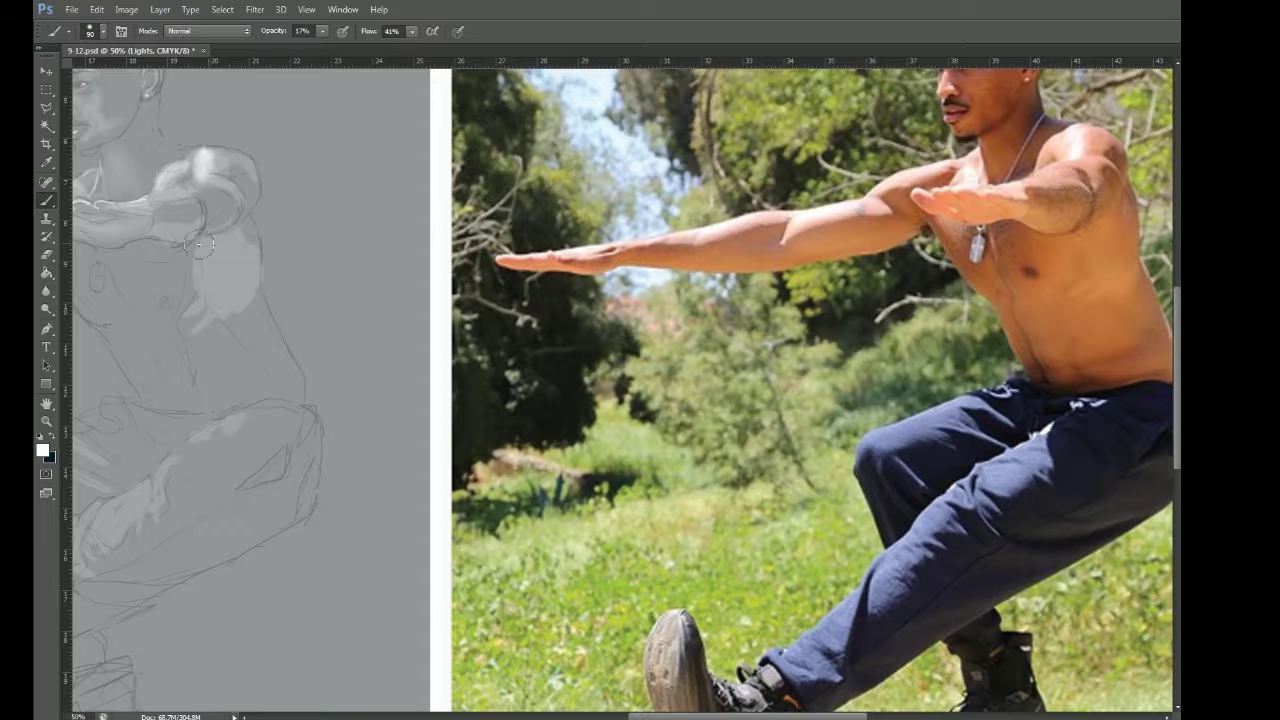
pyautogui.moveTo(332, 426); pyautogui.dragTo(256, 398)
pyautogui.moveTo(204, 314); pyautogui.dragTo(221, 343)
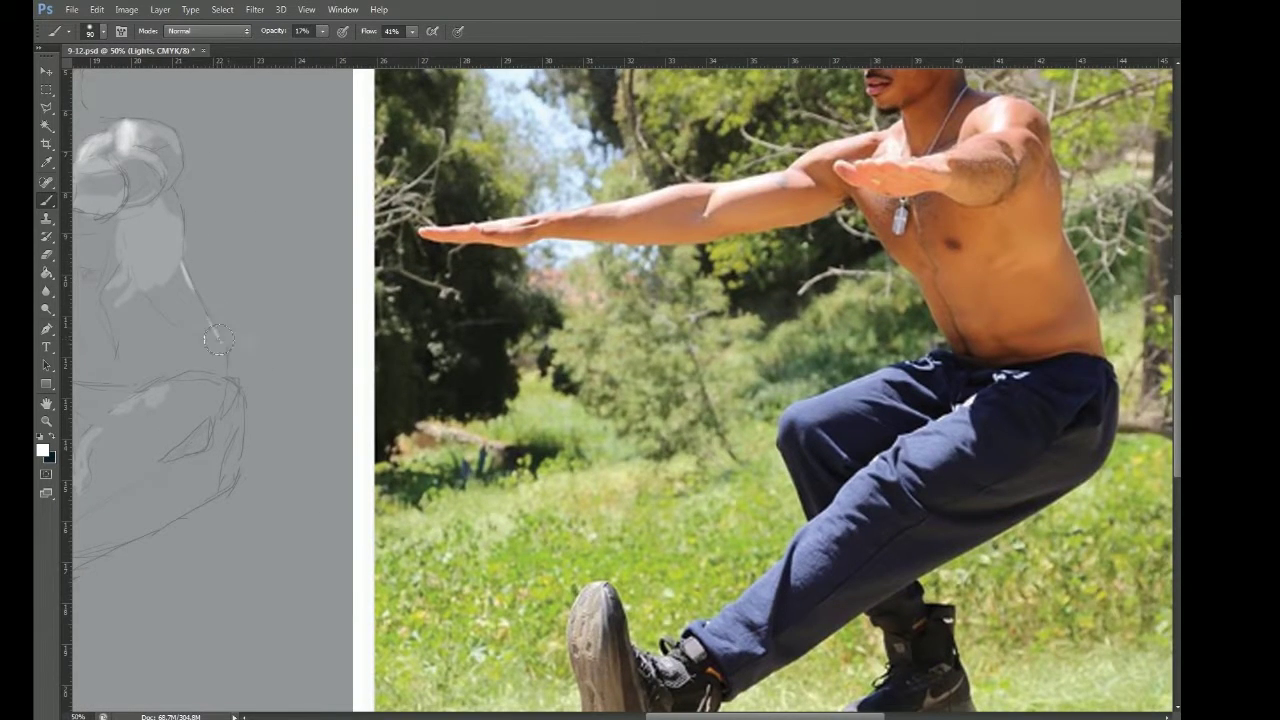
# Step: Paint soft highlights around the collarbone and along the far outstretched arm
pyautogui.moveTo(106, 501); pyautogui.dragTo(375, 548)
pyautogui.moveTo(243, 494); pyautogui.dragTo(220, 537)
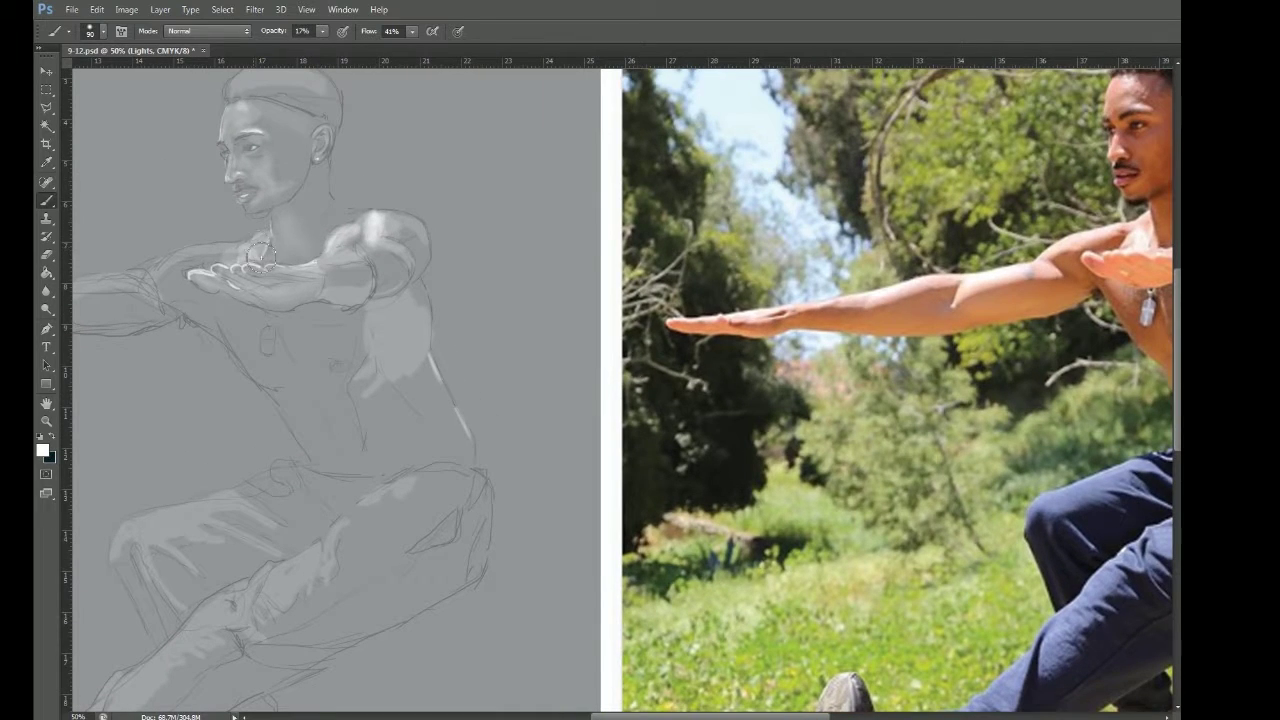
pyautogui.moveTo(254, 264)
pyautogui.mouseDown()
pyautogui.moveTo(234, 262)
pyautogui.moveTo(262, 278)
pyautogui.moveTo(158, 284)
pyautogui.moveTo(225, 250)
pyautogui.moveTo(155, 265)
pyautogui.moveTo(259, 300)
pyautogui.mouseUp()
pyautogui.moveTo(150, 328)
pyautogui.mouseDown()
pyautogui.moveTo(212, 316)
pyautogui.moveTo(253, 330)
pyautogui.moveTo(231, 318)
pyautogui.moveTo(153, 331)
pyautogui.mouseUp()
pyautogui.moveTo(245, 322); pyautogui.dragTo(150, 328)
pyautogui.moveTo(165, 487)
pyautogui.mouseDown()
pyautogui.moveTo(329, 503)
pyautogui.moveTo(271, 511)
pyautogui.mouseUp()
pyautogui.moveTo(160, 370)
pyautogui.mouseDown()
pyautogui.moveTo(245, 350)
pyautogui.moveTo(100, 380)
pyautogui.moveTo(187, 359)
pyautogui.mouseUp()
pyautogui.moveTo(237, 489); pyautogui.dragTo(391, 491)
pyautogui.moveTo(205, 380)
pyautogui.mouseDown()
pyautogui.moveTo(266, 375)
pyautogui.moveTo(137, 383)
pyautogui.moveTo(250, 378)
pyautogui.moveTo(140, 384)
pyautogui.moveTo(182, 394)
pyautogui.mouseUp()
# Step: Set the brush opacity to 36% and strengthen the highlights along the far arm
pyautogui.moveTo(366, 620)
pyautogui.mouseDown()
pyautogui.moveTo(346, 586)
pyautogui.moveTo(338, 487)
pyautogui.mouseUp()
pyautogui.press('3')
pyautogui.press('6')
pyautogui.moveTo(300, 239)
pyautogui.mouseDown()
pyautogui.moveTo(255, 251)
pyautogui.moveTo(350, 226)
pyautogui.mouseUp()
pyautogui.moveTo(343, 420); pyautogui.dragTo(255, 459)
pyautogui.moveTo(166, 300)
pyautogui.mouseDown()
pyautogui.moveTo(260, 300)
pyautogui.moveTo(118, 290)
pyautogui.mouseUp()
# Step: Paint bright highlights on the necklace's tag
pyautogui.moveTo(591, 288)
pyautogui.mouseDown()
pyautogui.moveTo(214, 294)
pyautogui.moveTo(268, 228)
pyautogui.moveTo(290, 172)
pyautogui.mouseUp()
pyautogui.click(103, 31)
pyautogui.press('Return')
pyautogui.moveTo(215, 317)
pyautogui.mouseDown()
pyautogui.moveTo(232, 322)
pyautogui.moveTo(232, 300)
pyautogui.moveTo(230, 322)
pyautogui.mouseUp()
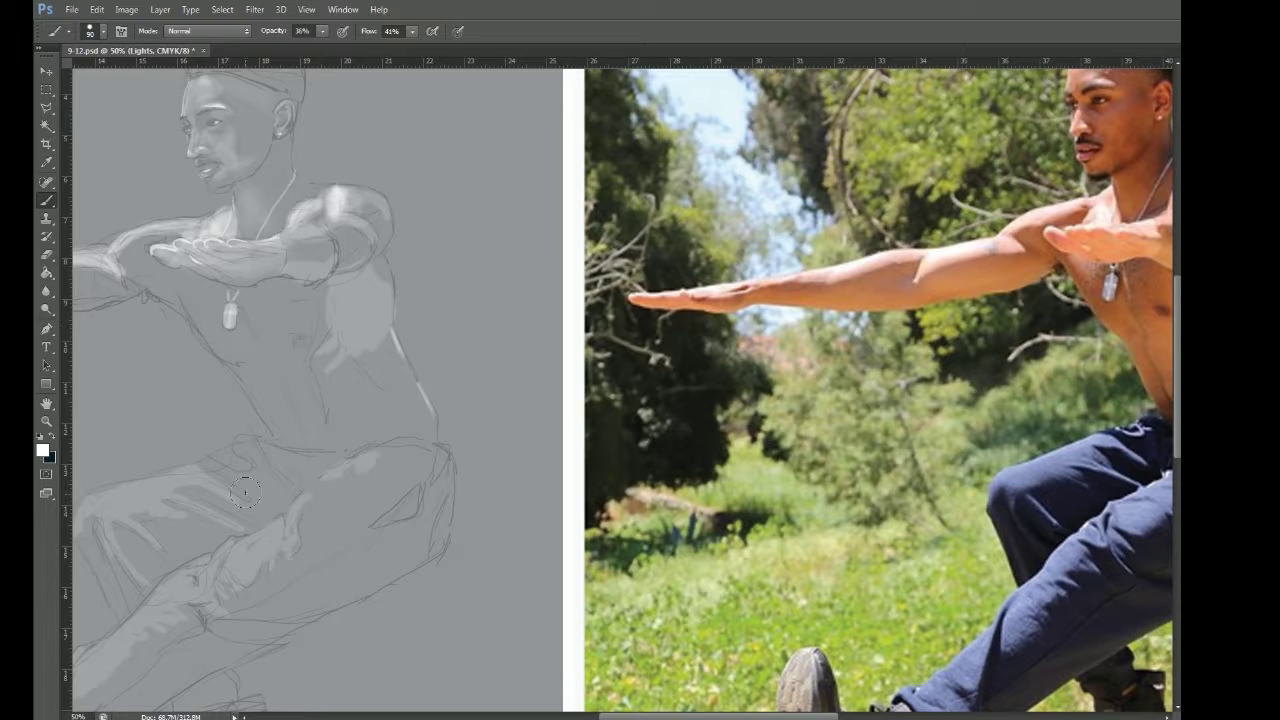
# Step: Paint faint light on the upper chest beside the tag and lower the brush opacity to 8%
pyautogui.moveTo(286, 31); pyautogui.dragTo(268, 31)
pyautogui.moveTo(200, 286); pyautogui.dragTo(192, 274)
pyautogui.press('0')
pyautogui.press('8')
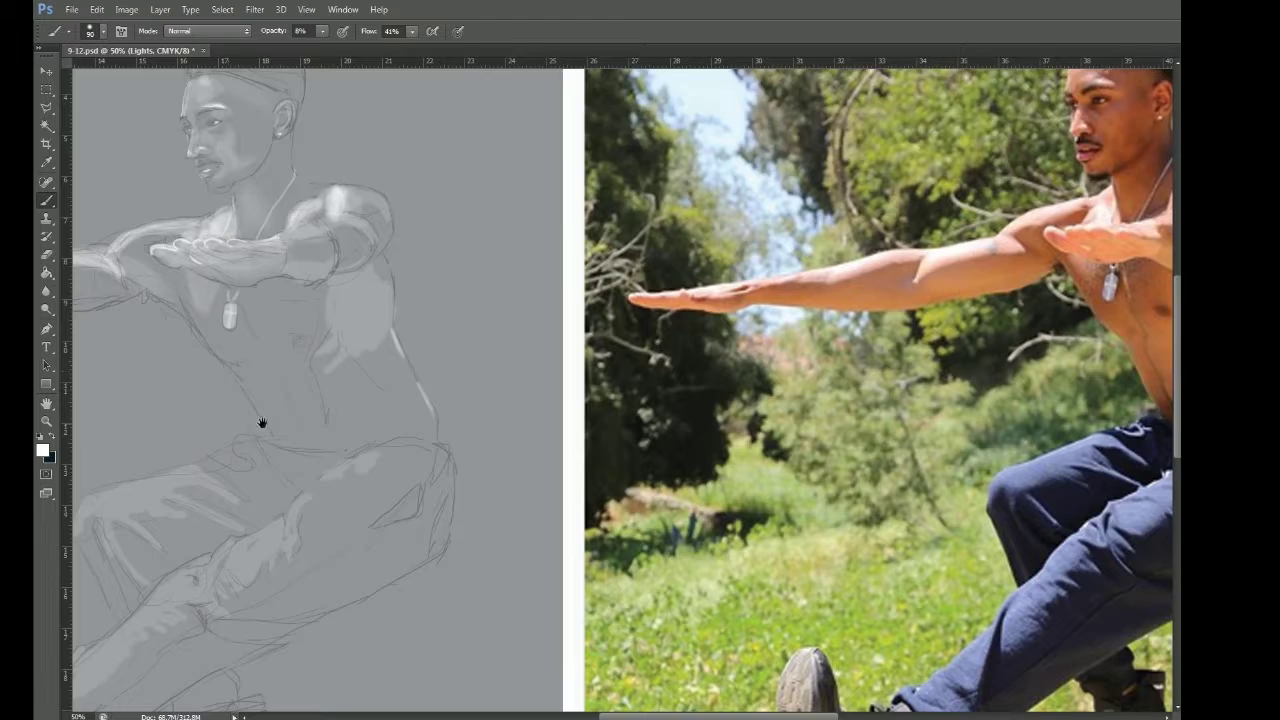
pyautogui.moveTo(261, 423); pyautogui.dragTo(340, 291)
pyautogui.hotkey('ctrl', '-')
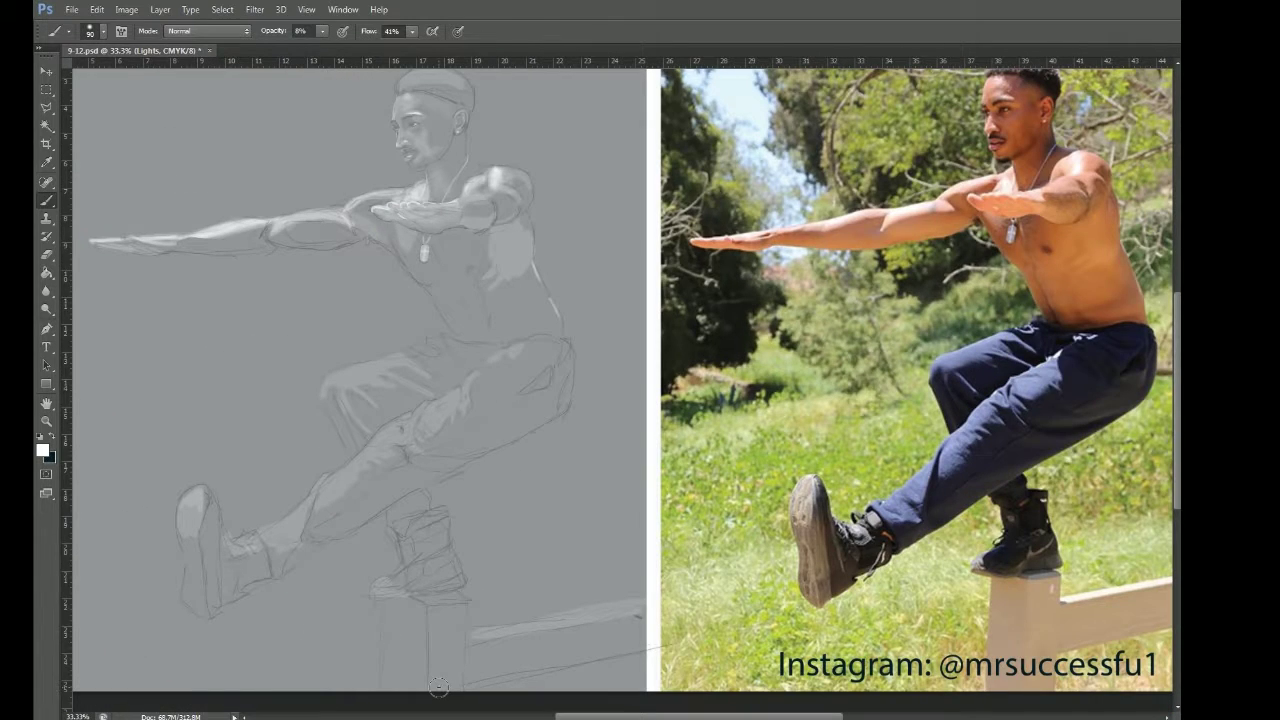
# Step: Set the brush opacity to 43% and paint brighter fold highlights on the bent knee, the near thigh and the extended leg
pyautogui.press('4')
pyautogui.press('3')
pyautogui.moveTo(400, 362)
pyautogui.mouseDown()
pyautogui.moveTo(320, 398)
pyautogui.moveTo(420, 362)
pyautogui.moveTo(405, 382)
pyautogui.moveTo(350, 400)
pyautogui.moveTo(378, 367)
pyautogui.mouseUp()
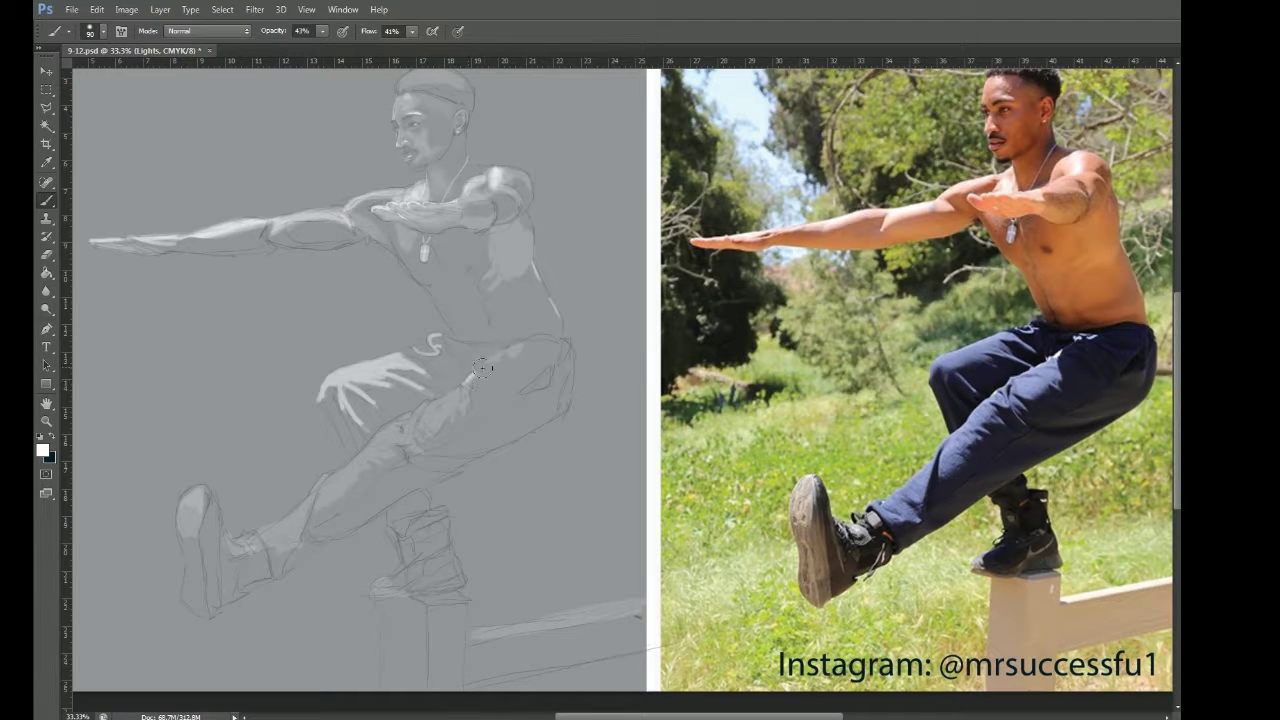
pyautogui.moveTo(496, 357); pyautogui.dragTo(510, 348)
pyautogui.moveTo(465, 390)
pyautogui.mouseDown()
pyautogui.moveTo(420, 438)
pyautogui.moveTo(394, 446)
pyautogui.moveTo(395, 424)
pyautogui.moveTo(378, 463)
pyautogui.moveTo(341, 481)
pyautogui.moveTo(398, 435)
pyautogui.moveTo(268, 529)
pyautogui.moveTo(297, 530)
pyautogui.moveTo(313, 503)
pyautogui.moveTo(229, 553)
pyautogui.moveTo(191, 497)
pyautogui.moveTo(201, 490)
pyautogui.moveTo(186, 526)
pyautogui.mouseUp()
# Step: Paint highlights on the standing boot and the raised shoe, lightening the sole at 16% opacity
pyautogui.moveTo(380, 584); pyautogui.dragTo(394, 588)
pyautogui.moveTo(437, 524); pyautogui.dragTo(427, 570)
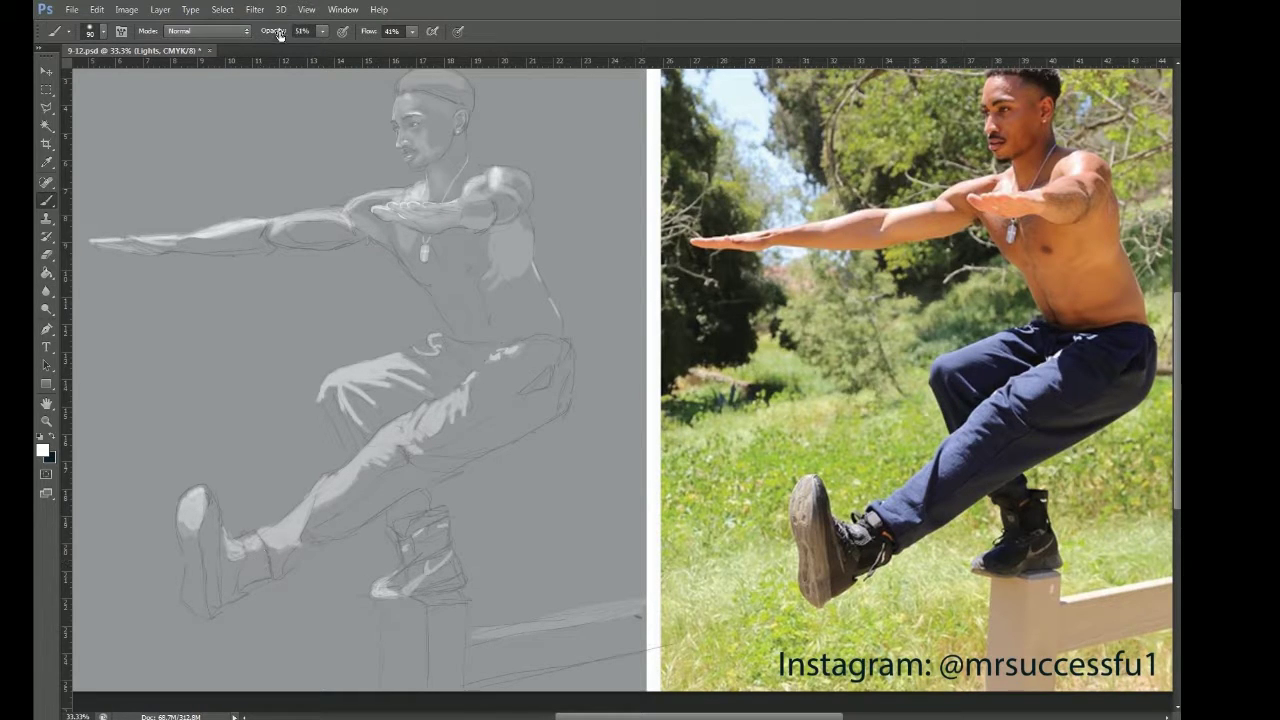
pyautogui.moveTo(241, 596); pyautogui.dragTo(264, 564)
pyautogui.moveTo(275, 32); pyautogui.dragTo(266, 33)
pyautogui.moveTo(188, 496)
pyautogui.mouseDown()
pyautogui.moveTo(189, 599)
pyautogui.moveTo(195, 614)
pyautogui.moveTo(194, 570)
pyautogui.moveTo(210, 618)
pyautogui.mouseUp()
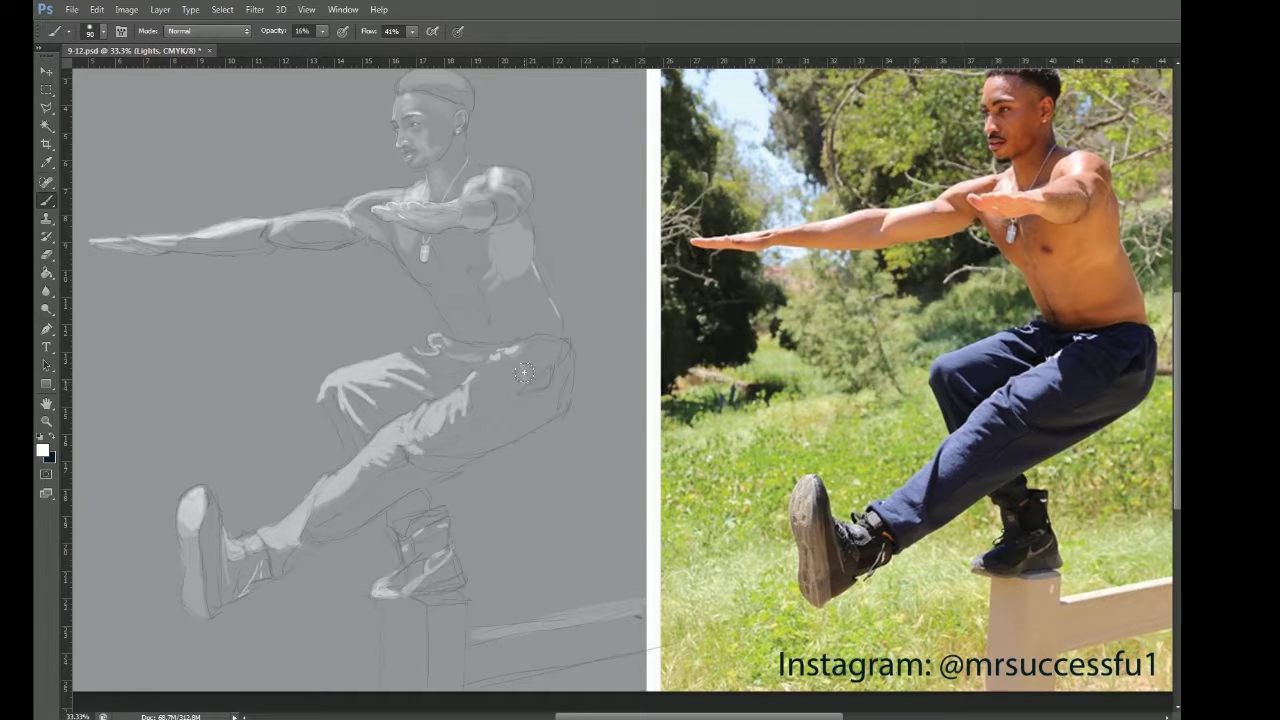
# Step: Paint soft fold light on the hip, the underside of the near thigh and the lower edge of the extended leg
pyautogui.moveTo(528, 419); pyautogui.dragTo(492, 422)
pyautogui.moveTo(568, 370); pyautogui.dragTo(568, 384)
pyautogui.moveTo(442, 453)
pyautogui.mouseDown()
pyautogui.moveTo(518, 427)
pyautogui.moveTo(490, 430)
pyautogui.mouseUp()
pyautogui.moveTo(409, 462); pyautogui.dragTo(430, 468)
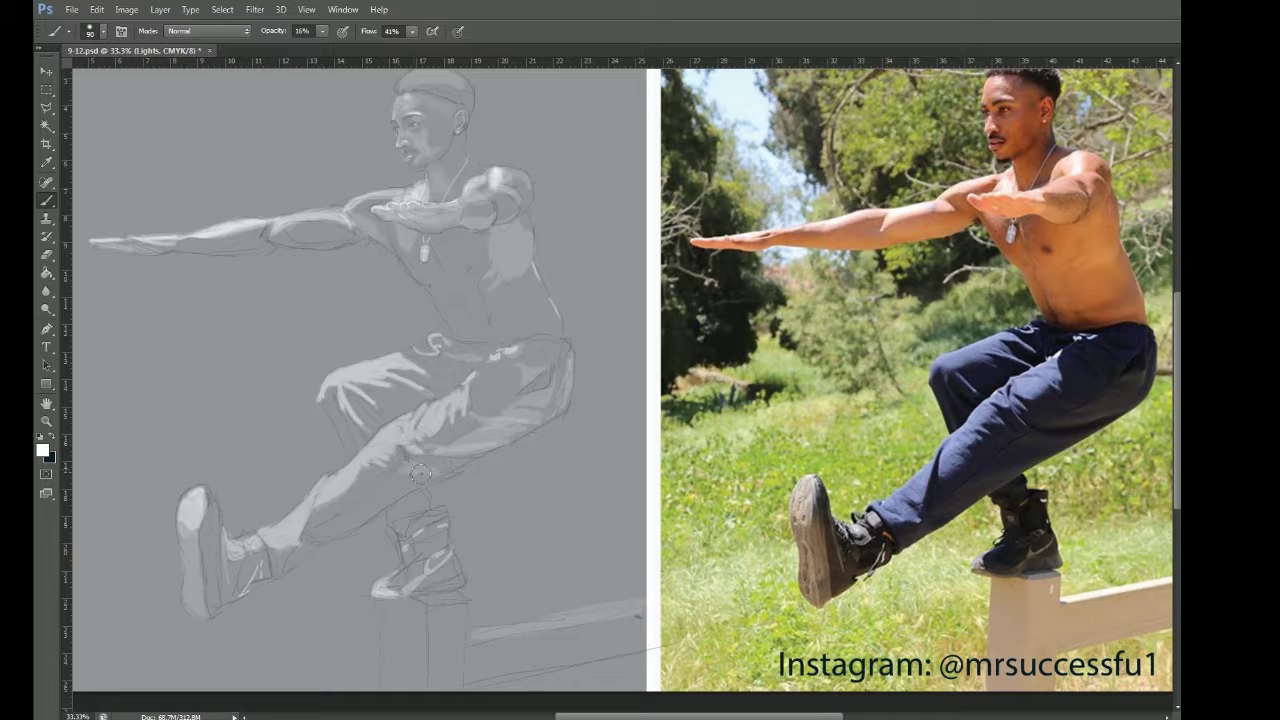
pyautogui.moveTo(378, 500); pyautogui.dragTo(385, 499)
pyautogui.moveTo(325, 536); pyautogui.dragTo(296, 550)
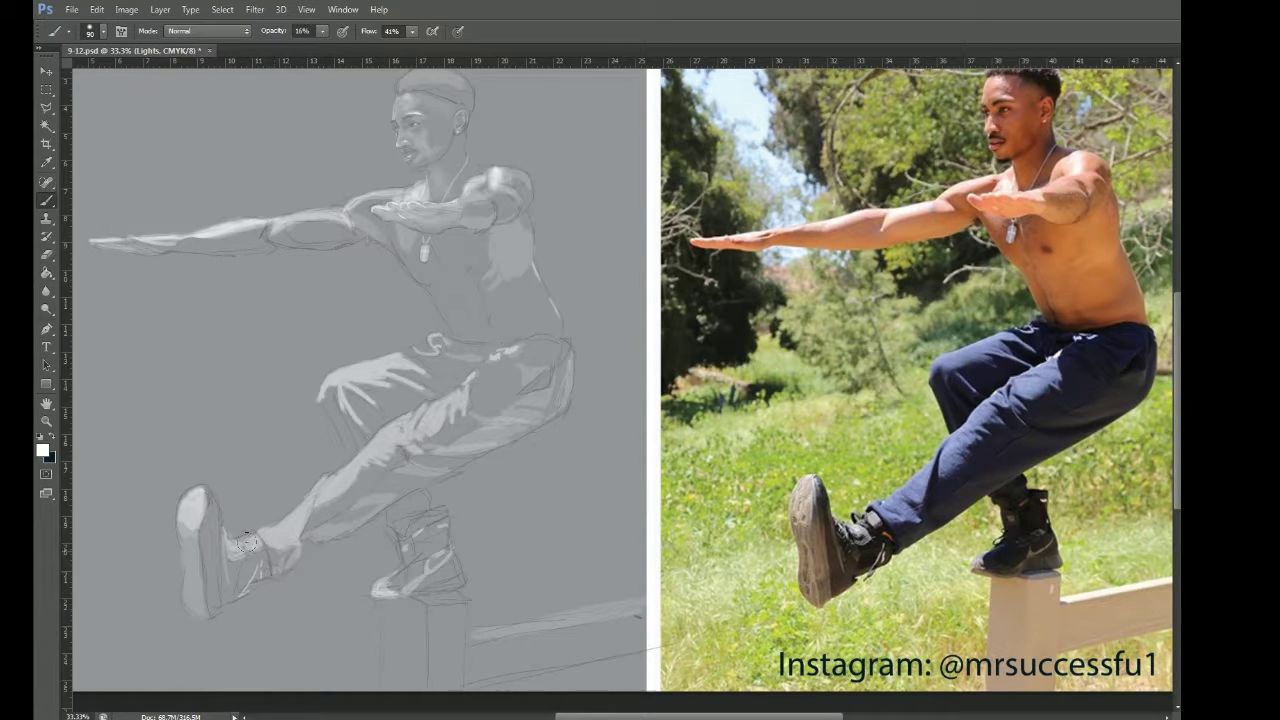
pyautogui.scroll(2, 193, 448)
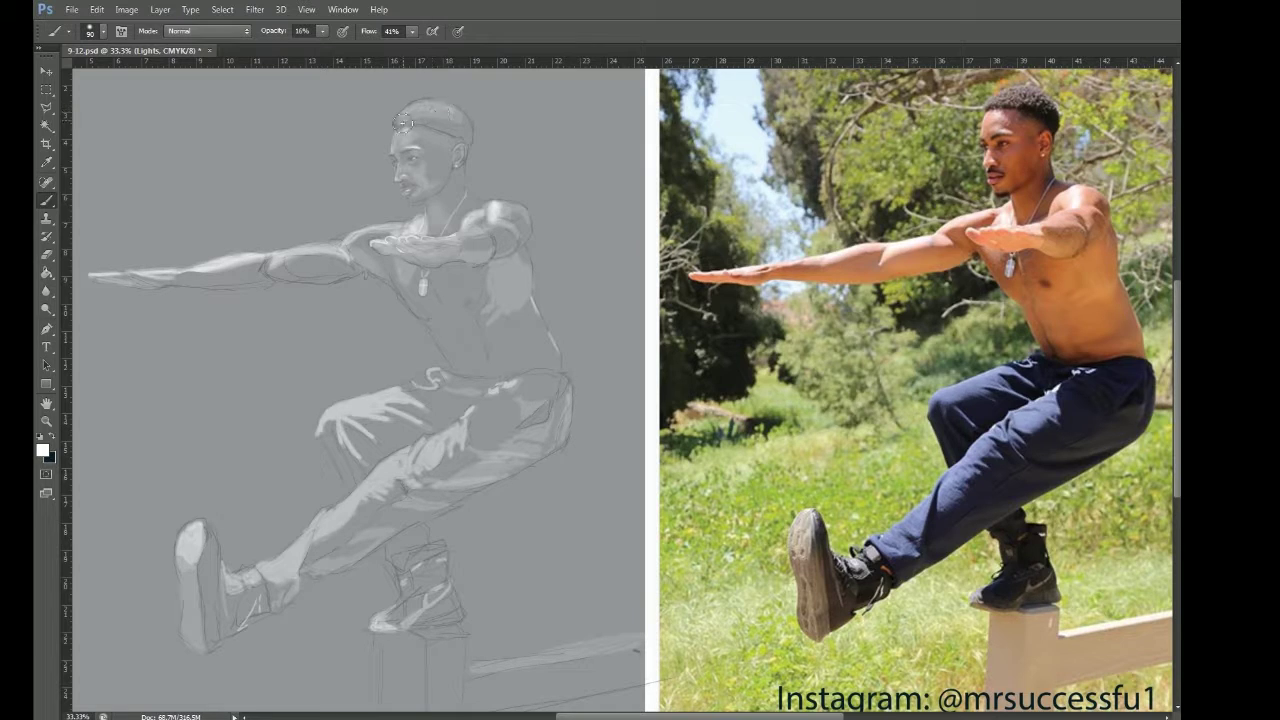
# Step: Select the Shadows layer, switch to the dark color and shade the hairline, the facial features and the neck
pyautogui.hotkey('alt', '[')
pyautogui.press('x')
pyautogui.moveTo(445, 133)
pyautogui.mouseDown()
pyautogui.moveTo(430, 134)
pyautogui.moveTo(462, 132)
pyautogui.moveTo(440, 125)
pyautogui.mouseUp()
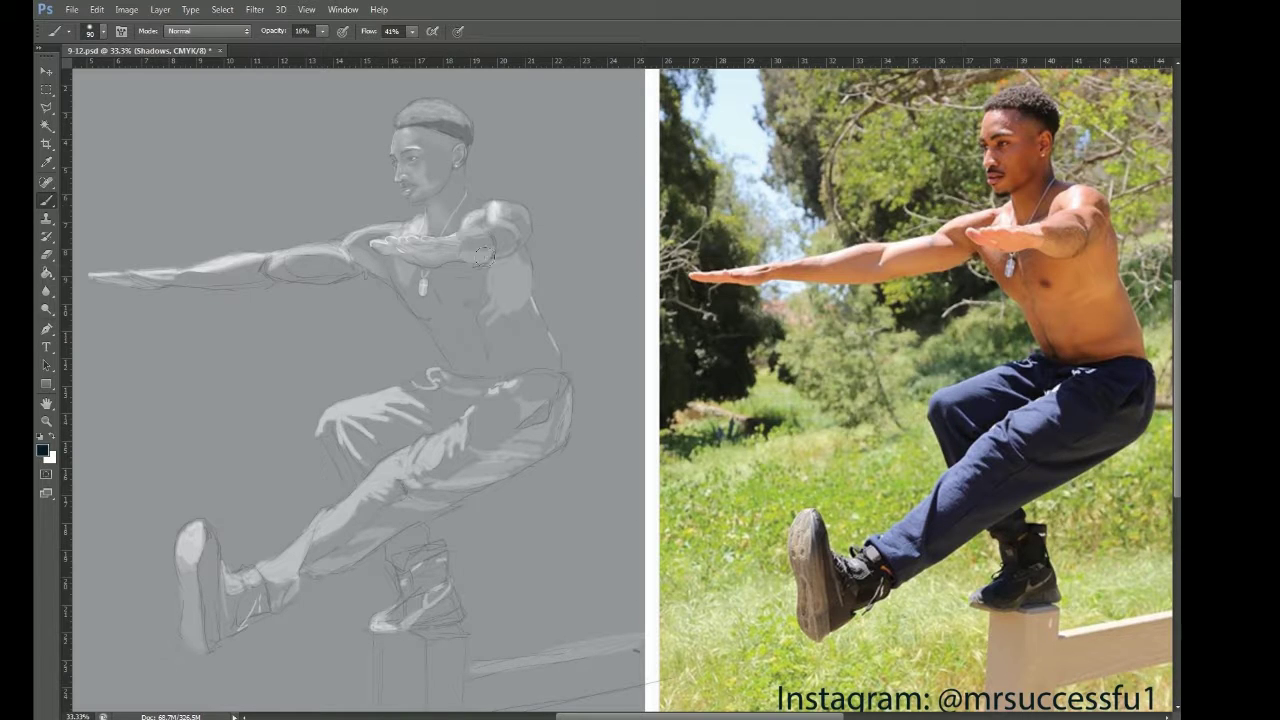
pyautogui.moveTo(433, 128); pyautogui.dragTo(470, 136)
pyautogui.moveTo(396, 148); pyautogui.dragTo(408, 150)
pyautogui.moveTo(460, 172)
pyautogui.mouseDown()
pyautogui.moveTo(466, 200)
pyautogui.moveTo(451, 218)
pyautogui.mouseUp()
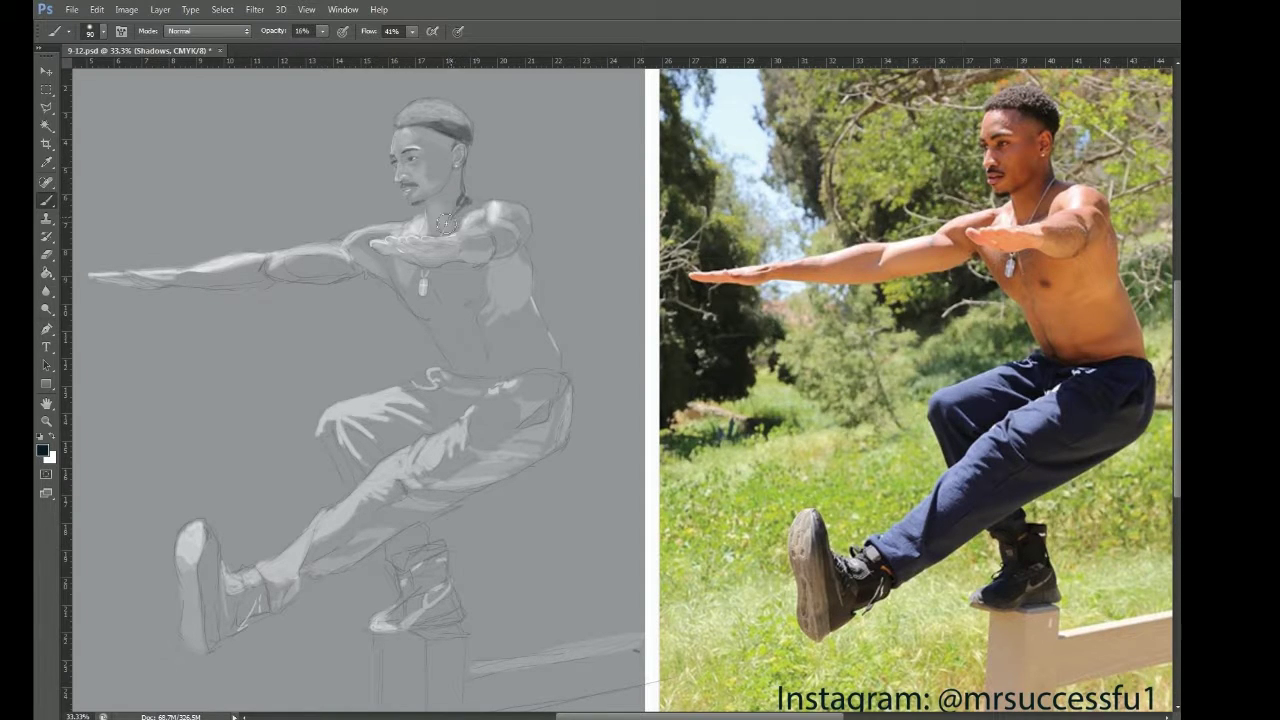
# Step: Deepen the neck shadow, set the brush opacity to 8% and shade the face lightly
pyautogui.click(298, 31)
pyautogui.moveTo(453, 178); pyautogui.dragTo(456, 204)
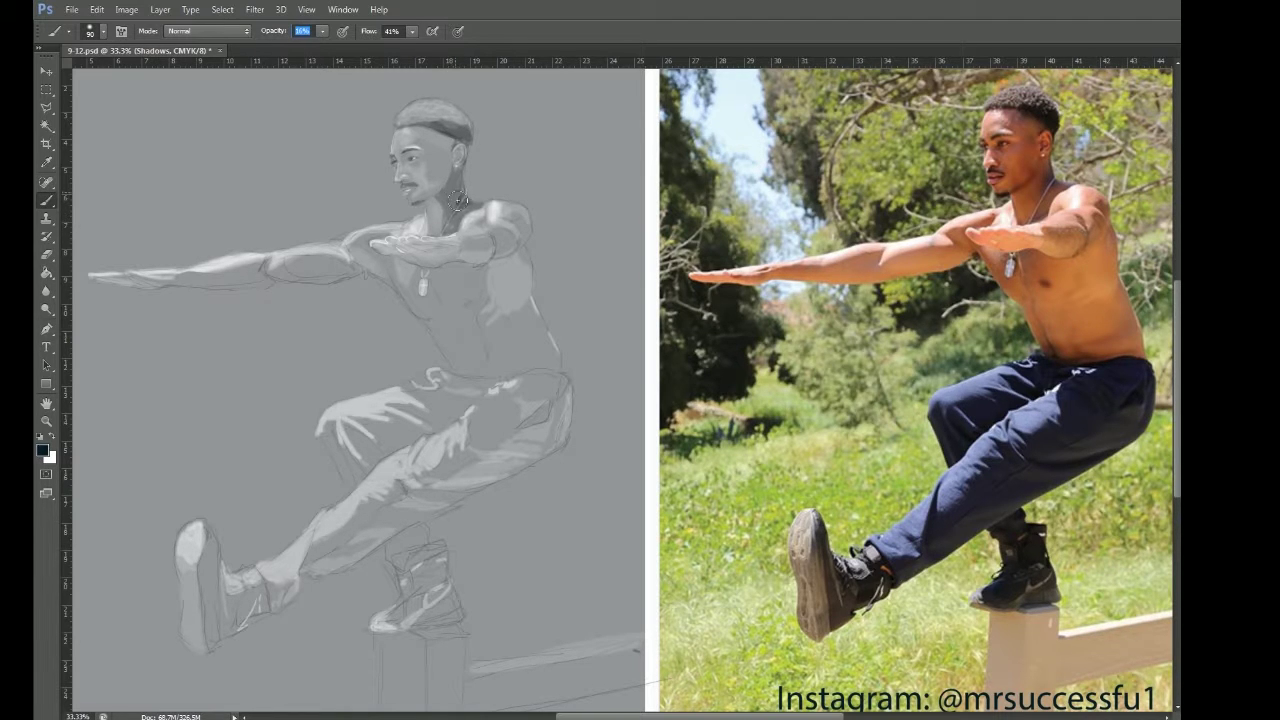
pyautogui.write('8')
pyautogui.press('Return')
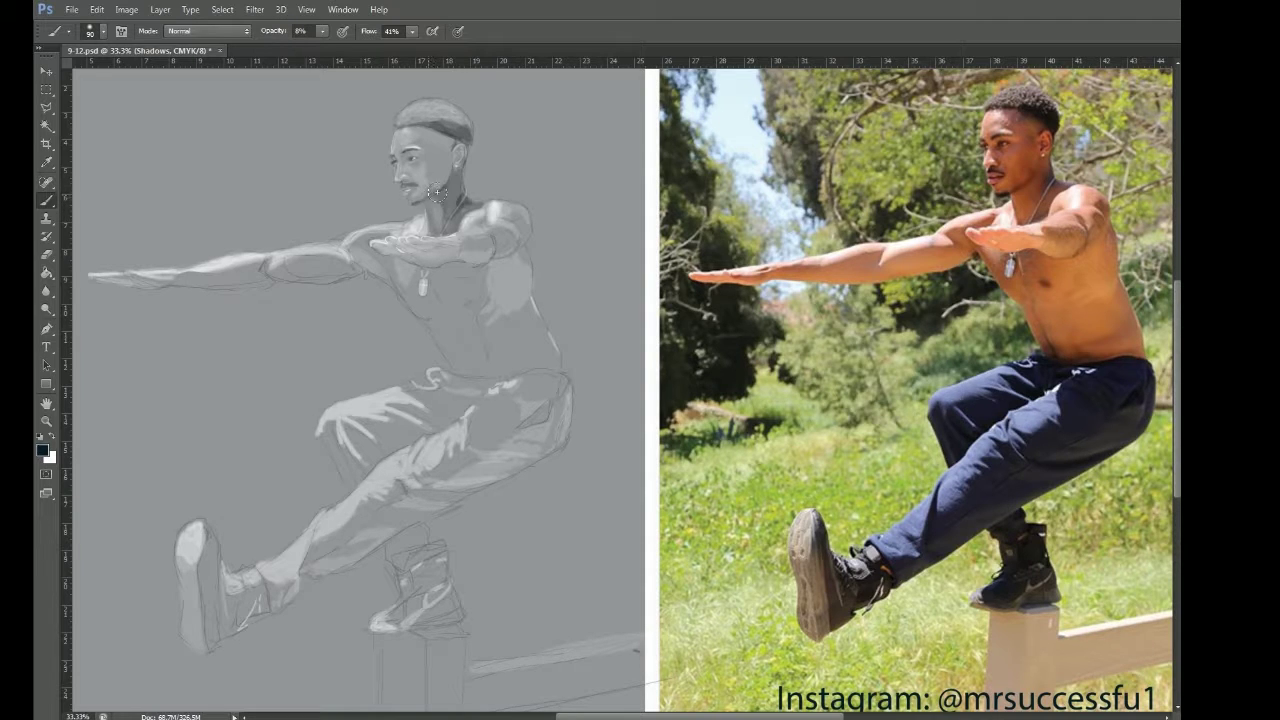
pyautogui.moveTo(436, 135)
pyautogui.mouseDown()
pyautogui.moveTo(437, 172)
pyautogui.moveTo(411, 140)
pyautogui.mouseUp()
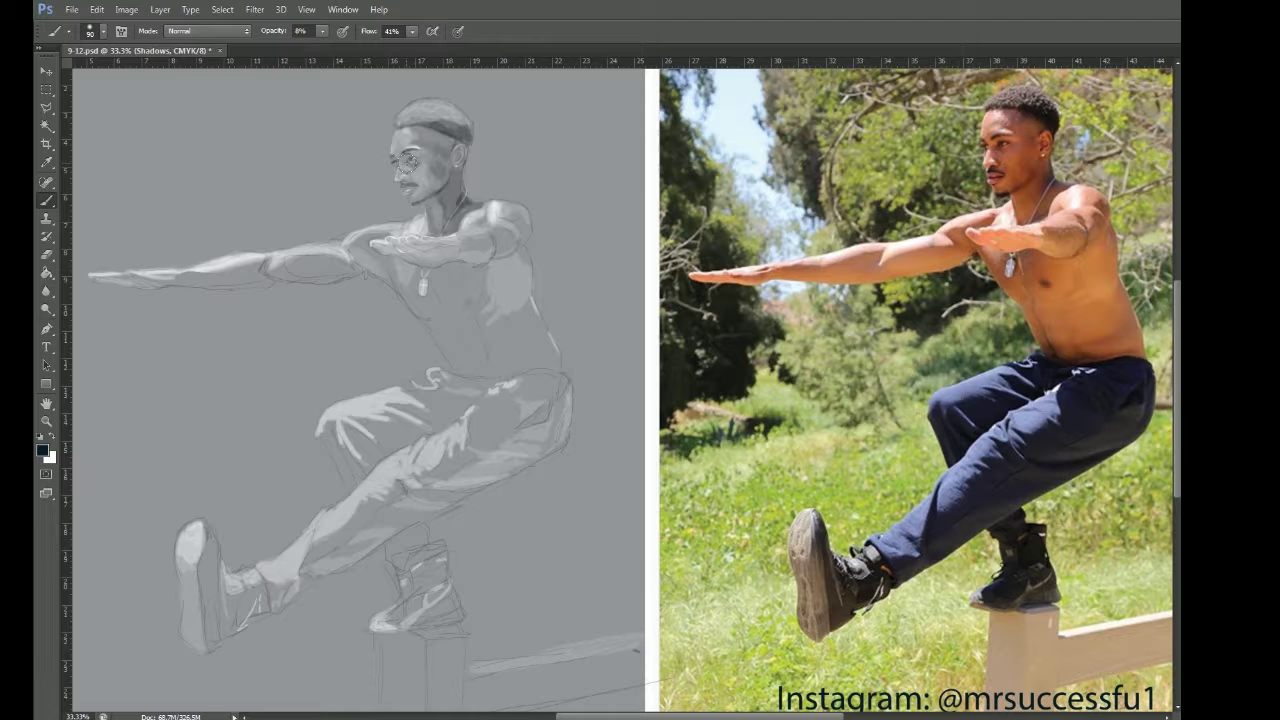
# Step: Set the brush opacity to 35% and darken the eyes, goatee, hairline and area around the ear
pyautogui.hotkey('ctrl', '+')
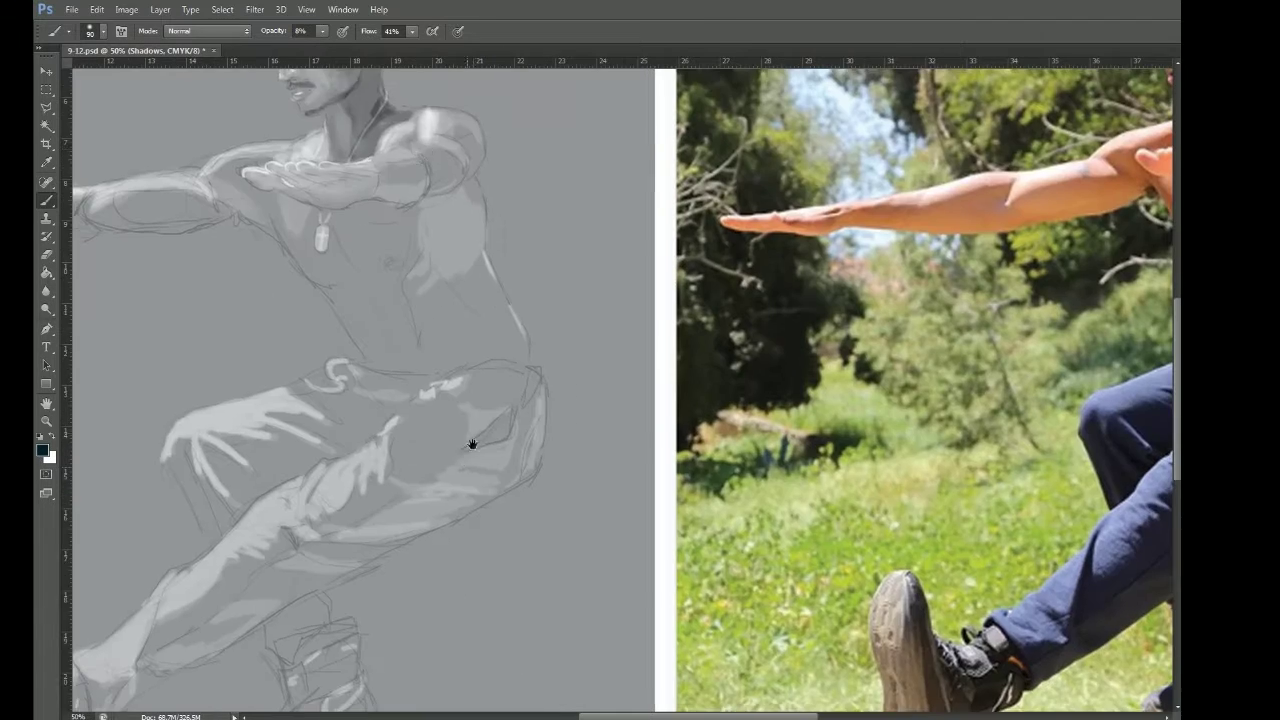
pyautogui.moveTo(463, 460); pyautogui.dragTo(398, 623)
pyautogui.moveTo(237, 208)
pyautogui.mouseDown()
pyautogui.moveTo(248, 194)
pyautogui.moveTo(250, 212)
pyautogui.moveTo(233, 216)
pyautogui.moveTo(242, 232)
pyautogui.moveTo(232, 224)
pyautogui.moveTo(260, 228)
pyautogui.moveTo(204, 205)
pyautogui.mouseUp()
pyautogui.press('3')
pyautogui.press('5')
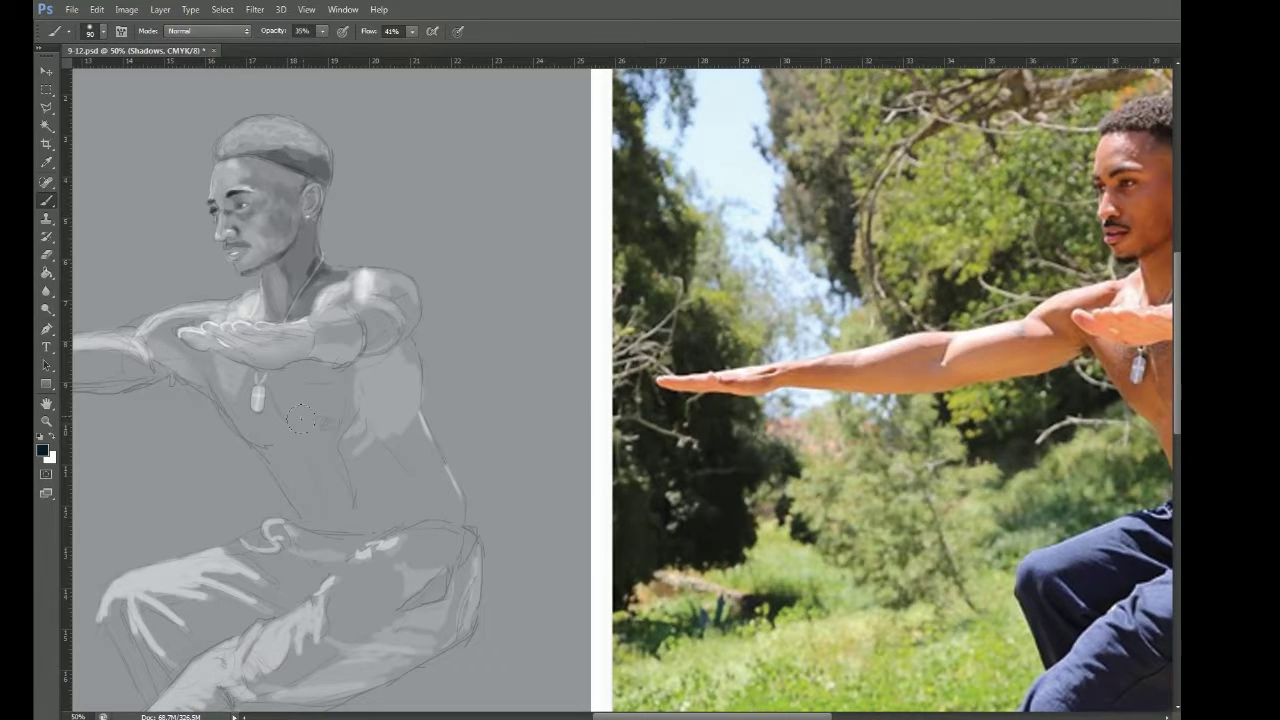
pyautogui.moveTo(252, 272)
pyautogui.mouseDown()
pyautogui.moveTo(241, 278)
pyautogui.moveTo(238, 204)
pyautogui.mouseUp()
pyautogui.moveTo(413, 287); pyautogui.dragTo(373, 292)
pyautogui.moveTo(268, 210); pyautogui.dragTo(280, 218)
pyautogui.moveTo(238, 165)
pyautogui.mouseDown()
pyautogui.moveTo(286, 186)
pyautogui.moveTo(180, 160)
pyautogui.moveTo(268, 180)
pyautogui.moveTo(250, 172)
pyautogui.mouseUp()
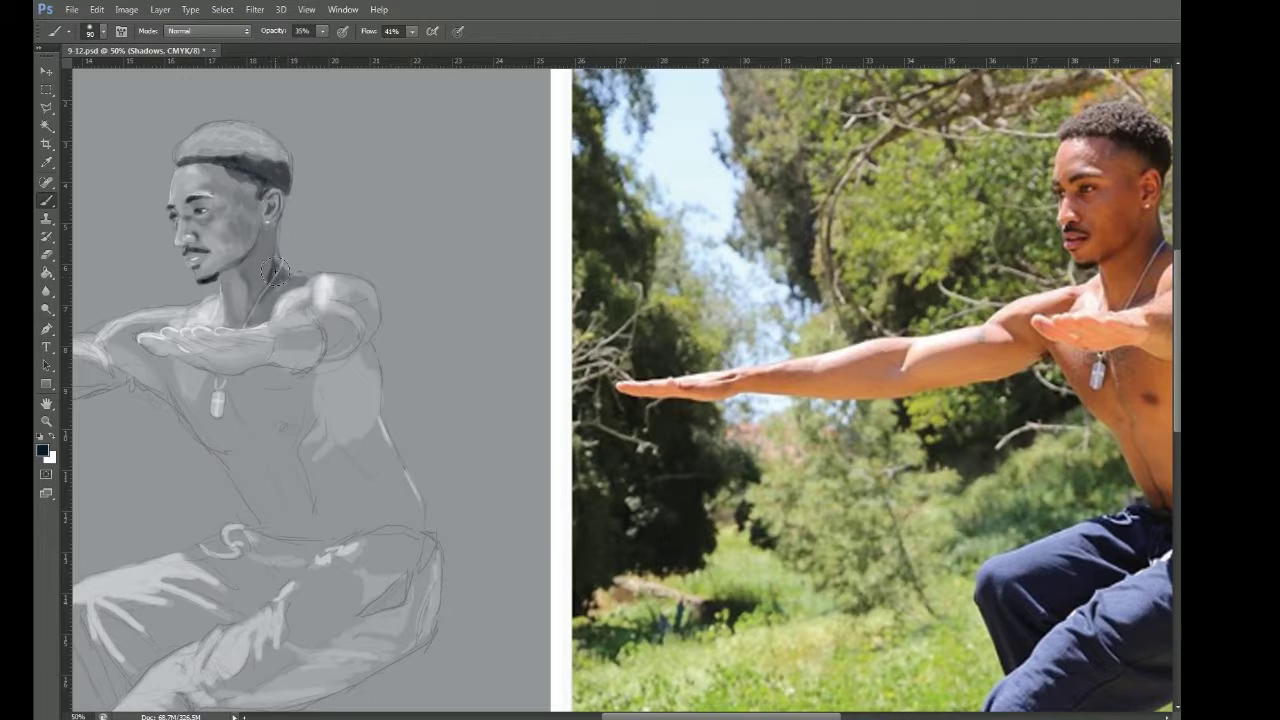
# Step: Set the brush opacity to 16% and shade the neck where it meets the shoulder and collarbone
pyautogui.press('1')
pyautogui.press('6')
pyautogui.moveTo(279, 255)
pyautogui.mouseDown()
pyautogui.moveTo(272, 282)
pyautogui.moveTo(268, 266)
pyautogui.moveTo(305, 278)
pyautogui.mouseUp()
pyautogui.moveTo(218, 308); pyautogui.dragTo(209, 312)
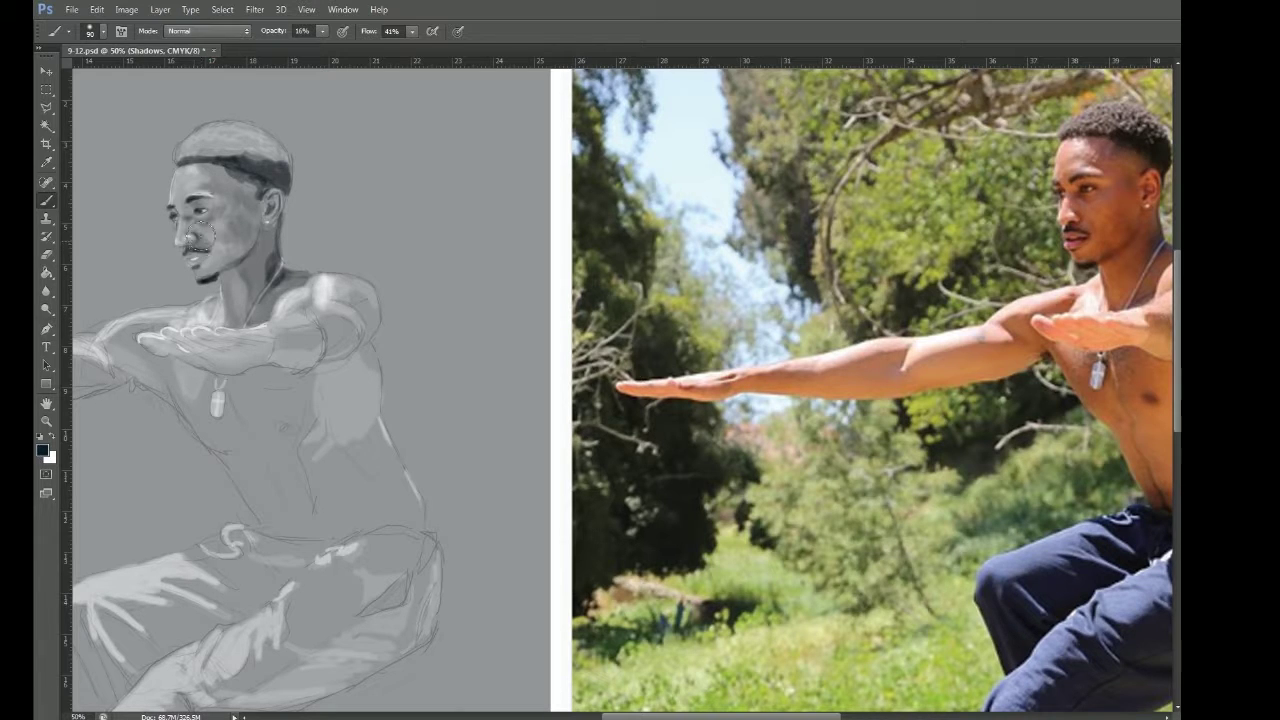
# Step: Shade the cheek, jaw and area around the mouth with light strokes at 11% and 15% opacity
pyautogui.press('1')
pyautogui.press('1')
pyautogui.moveTo(231, 260); pyautogui.dragTo(259, 227)
pyautogui.press('1')
pyautogui.press('5')
pyautogui.moveTo(222, 248); pyautogui.dragTo(180, 261)
# Step: Save the document and prepare a small brush at 24% opacity for the facial details
pyautogui.click(103, 31)
pyautogui.click(208, 107)
pyautogui.moveTo(273, 31); pyautogui.dragTo(294, 31)
pyautogui.hotkey('ctrl', 's')
pyautogui.press('[')
pyautogui.press('[')
pyautogui.press('[')
pyautogui.press('[')
pyautogui.press('[')
pyautogui.press('[')
pyautogui.press('[')
pyautogui.press('[')
pyautogui.press('[')
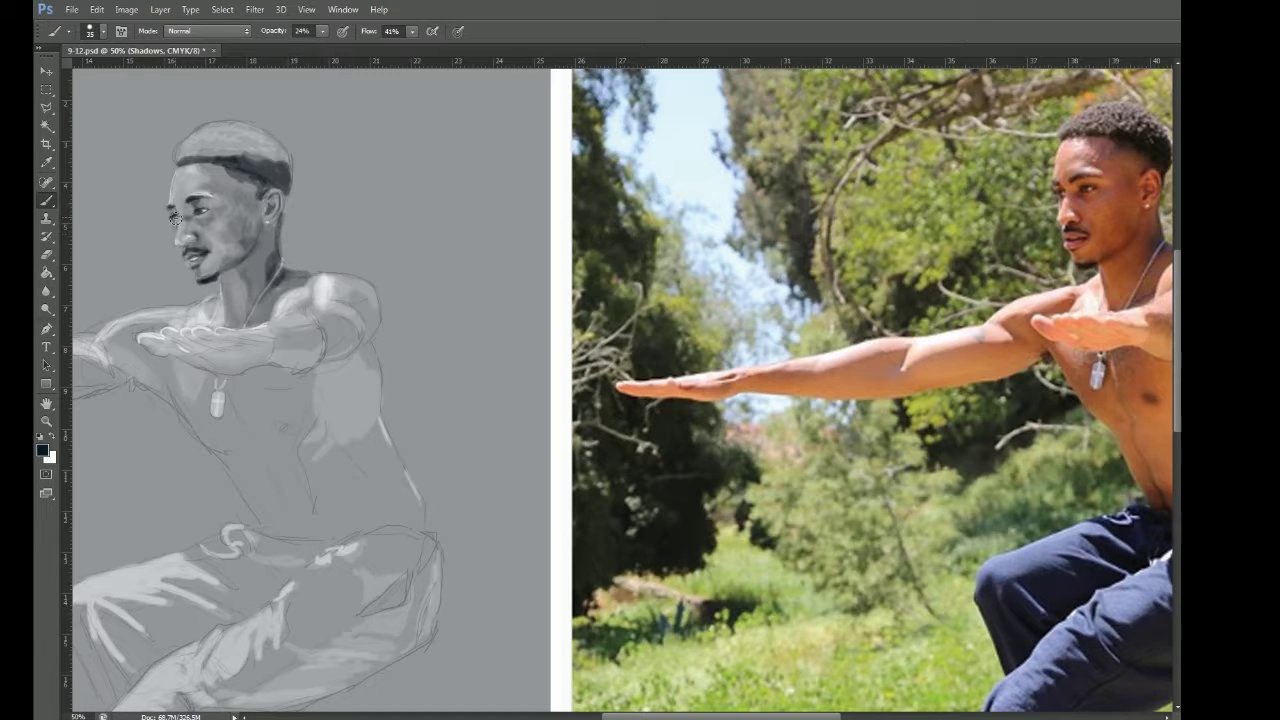
# Step: Enlarge the brush to 60, set its opacity to 33%, and shade the shoulders, the arms and the torso
pyautogui.press('1')
pyautogui.press('1')
pyautogui.press(']')
pyautogui.press(']')
pyautogui.press(']')
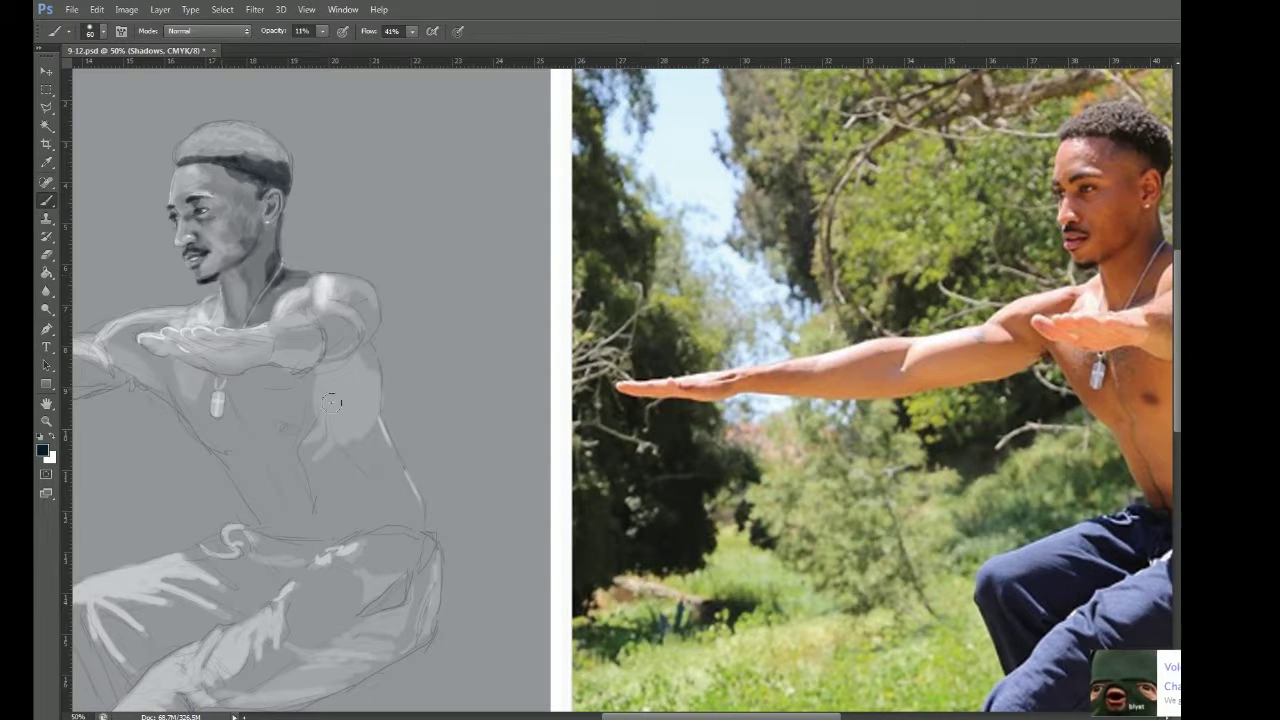
pyautogui.hscroll(-1, 205, 310)
pyautogui.press('3')
pyautogui.press('3')
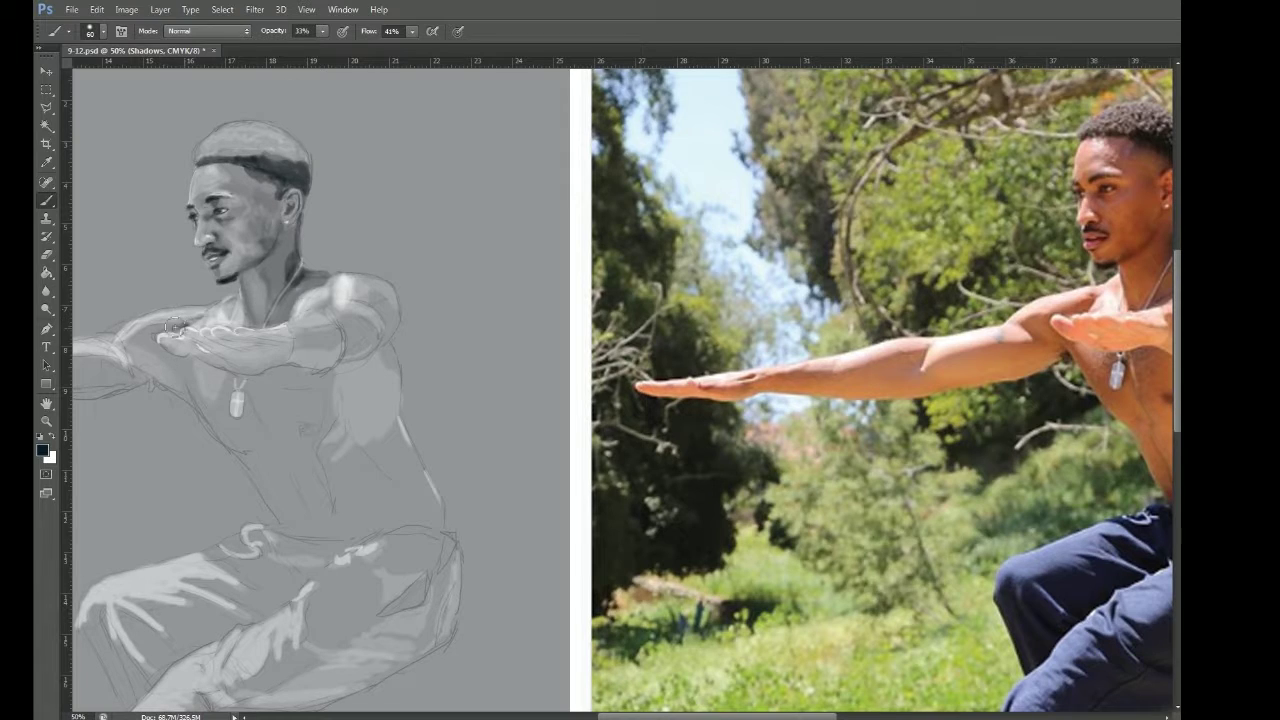
pyautogui.moveTo(148, 333)
pyautogui.mouseDown()
pyautogui.moveTo(135, 350)
pyautogui.moveTo(160, 378)
pyautogui.moveTo(148, 358)
pyautogui.moveTo(187, 376)
pyautogui.moveTo(232, 450)
pyautogui.moveTo(229, 379)
pyautogui.moveTo(240, 420)
pyautogui.moveTo(256, 376)
pyautogui.moveTo(328, 410)
pyautogui.moveTo(315, 384)
pyautogui.moveTo(252, 404)
pyautogui.moveTo(297, 460)
pyautogui.moveTo(240, 460)
pyautogui.moveTo(286, 516)
pyautogui.moveTo(318, 500)
pyautogui.moveTo(340, 450)
pyautogui.moveTo(370, 530)
pyautogui.moveTo(343, 489)
pyautogui.moveTo(415, 460)
pyautogui.moveTo(428, 512)
pyautogui.moveTo(400, 445)
pyautogui.moveTo(351, 482)
pyautogui.mouseUp()
pyautogui.moveTo(387, 355)
pyautogui.mouseDown()
pyautogui.moveTo(229, 377)
pyautogui.moveTo(214, 316)
pyautogui.moveTo(212, 362)
pyautogui.moveTo(166, 380)
pyautogui.moveTo(208, 372)
pyautogui.moveTo(213, 343)
pyautogui.moveTo(180, 352)
pyautogui.moveTo(210, 375)
pyautogui.moveTo(129, 346)
pyautogui.moveTo(137, 355)
pyautogui.moveTo(93, 358)
pyautogui.moveTo(170, 385)
pyautogui.mouseUp()
pyautogui.moveTo(310, 440)
pyautogui.mouseDown()
pyautogui.moveTo(310, 380)
pyautogui.moveTo(268, 410)
pyautogui.moveTo(258, 450)
pyautogui.moveTo(300, 462)
pyautogui.mouseUp()
# Step: Undo the last shadow stroke on the far arm and shade the arm more lightly at 14% opacity
pyautogui.moveTo(100, 640); pyautogui.dragTo(397, 560)
pyautogui.hotkey('ctrl', '-')
pyautogui.moveTo(497, 316)
pyautogui.mouseDown()
pyautogui.moveTo(312, 328)
pyautogui.moveTo(508, 325)
pyautogui.moveTo(420, 322)
pyautogui.moveTo(411, 335)
pyautogui.mouseUp()
pyautogui.hotkey('ctrl', 'z')
pyautogui.press('1')
pyautogui.press('4')
pyautogui.moveTo(330, 337)
pyautogui.mouseDown()
pyautogui.moveTo(395, 320)
pyautogui.moveTo(269, 331)
pyautogui.moveTo(306, 329)
pyautogui.mouseUp()
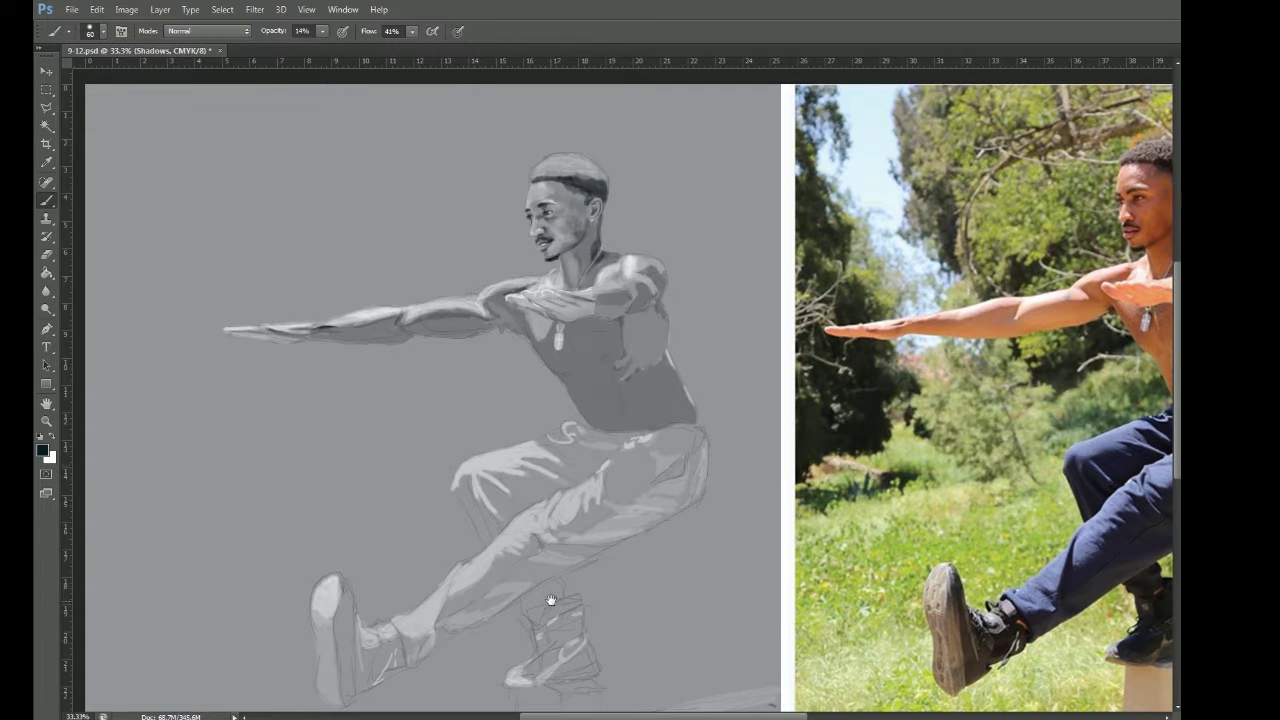
# Step: Shade the bent leg's trousers and the standing ankle with the shadow brush at 35% opacity
pyautogui.moveTo(562, 552); pyautogui.dragTo(472, 431)
pyautogui.moveTo(280, 32); pyautogui.dragTo(305, 32)
pyautogui.moveTo(464, 315)
pyautogui.mouseDown()
pyautogui.moveTo(539, 313)
pyautogui.moveTo(527, 328)
pyautogui.moveTo(505, 322)
pyautogui.moveTo(513, 342)
pyautogui.moveTo(497, 349)
pyautogui.moveTo(440, 341)
pyautogui.moveTo(473, 355)
pyautogui.moveTo(439, 339)
pyautogui.moveTo(475, 345)
pyautogui.moveTo(455, 320)
pyautogui.moveTo(482, 345)
pyautogui.moveTo(491, 333)
pyautogui.moveTo(447, 366)
pyautogui.moveTo(474, 311)
pyautogui.moveTo(374, 383)
pyautogui.moveTo(367, 358)
pyautogui.moveTo(418, 330)
pyautogui.moveTo(399, 358)
pyautogui.moveTo(380, 344)
pyautogui.moveTo(380, 385)
pyautogui.moveTo(369, 370)
pyautogui.moveTo(394, 422)
pyautogui.moveTo(465, 371)
pyautogui.moveTo(394, 404)
pyautogui.mouseUp()
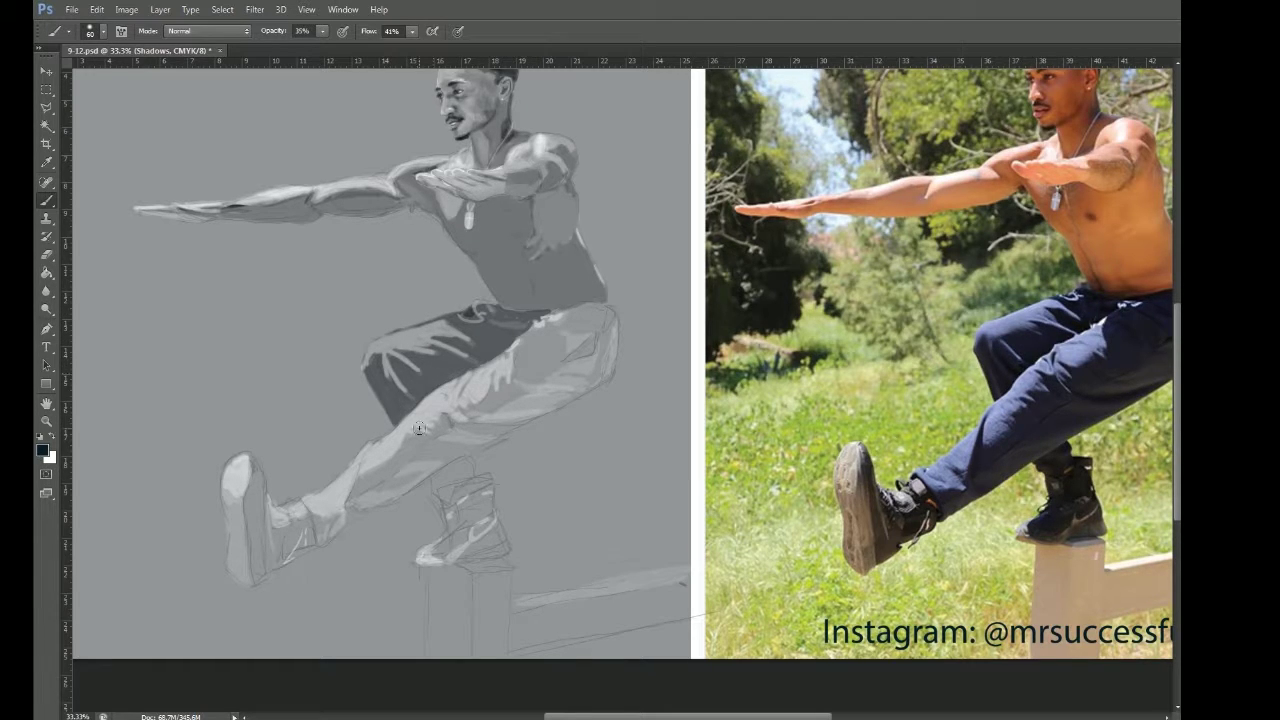
pyautogui.click(463, 467)
pyautogui.moveTo(456, 478)
pyautogui.mouseDown()
pyautogui.moveTo(442, 472)
pyautogui.moveTo(469, 473)
pyautogui.mouseUp()
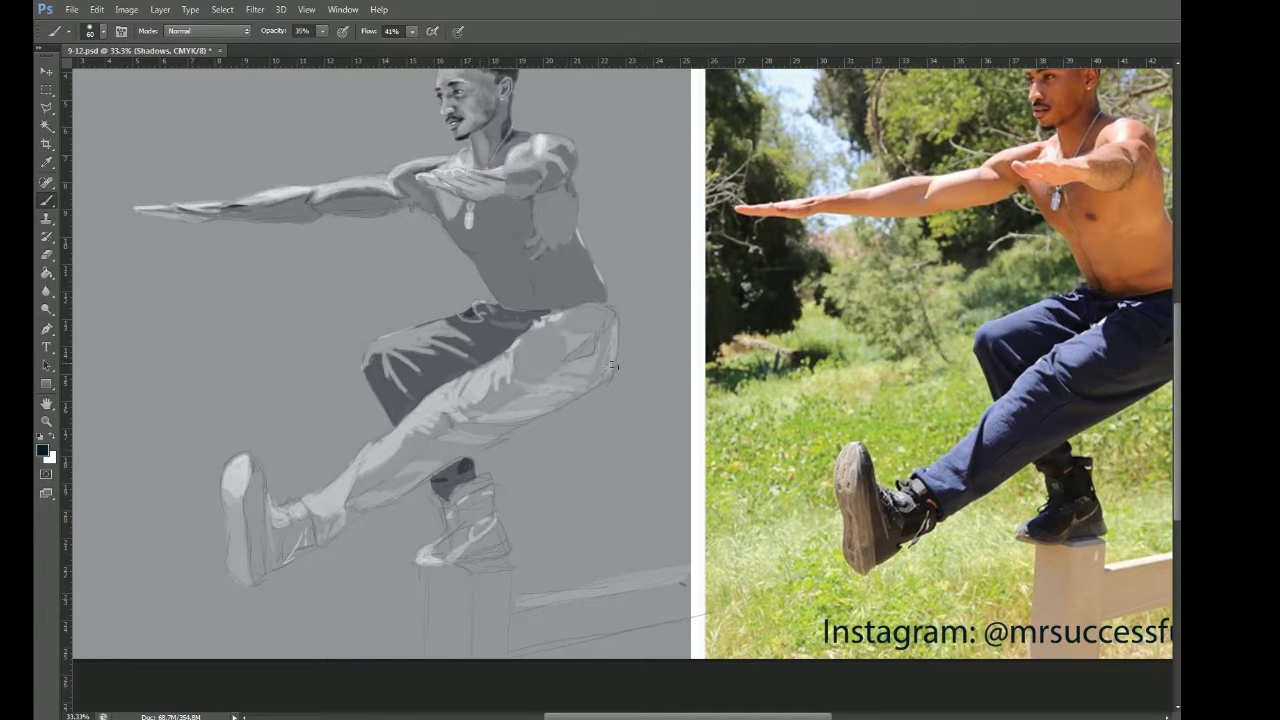
# Step: Enlarge the brush to 80 and shade the extended leg, its shoe and the standing boot
pyautogui.moveTo(292, 509); pyautogui.dragTo(311, 535)
pyautogui.press(']')
pyautogui.press(']')
pyautogui.moveTo(511, 387)
pyautogui.mouseDown()
pyautogui.moveTo(575, 365)
pyautogui.moveTo(603, 374)
pyautogui.moveTo(596, 311)
pyautogui.moveTo(538, 329)
pyautogui.moveTo(515, 354)
pyautogui.moveTo(601, 323)
pyautogui.moveTo(529, 382)
pyautogui.moveTo(417, 434)
pyautogui.moveTo(463, 386)
pyautogui.moveTo(401, 438)
pyautogui.mouseUp()
pyautogui.moveTo(493, 369)
pyautogui.mouseDown()
pyautogui.moveTo(442, 397)
pyautogui.moveTo(483, 412)
pyautogui.moveTo(553, 399)
pyautogui.moveTo(513, 421)
pyautogui.moveTo(449, 422)
pyautogui.moveTo(398, 477)
pyautogui.moveTo(459, 455)
pyautogui.moveTo(368, 504)
pyautogui.moveTo(379, 496)
pyautogui.moveTo(336, 510)
pyautogui.moveTo(367, 467)
pyautogui.moveTo(325, 509)
pyautogui.moveTo(306, 502)
pyautogui.moveTo(323, 542)
pyautogui.moveTo(338, 487)
pyautogui.mouseUp()
pyautogui.moveTo(269, 543)
pyautogui.mouseDown()
pyautogui.moveTo(295, 507)
pyautogui.moveTo(284, 515)
pyautogui.moveTo(308, 538)
pyautogui.moveTo(278, 558)
pyautogui.moveTo(270, 541)
pyautogui.moveTo(283, 536)
pyautogui.moveTo(290, 553)
pyautogui.moveTo(263, 569)
pyautogui.moveTo(253, 474)
pyautogui.moveTo(266, 518)
pyautogui.mouseUp()
pyautogui.moveTo(440, 500)
pyautogui.mouseDown()
pyautogui.moveTo(481, 478)
pyautogui.moveTo(488, 506)
pyautogui.moveTo(473, 505)
pyautogui.moveTo(495, 518)
pyautogui.moveTo(458, 559)
pyautogui.moveTo(500, 536)
pyautogui.moveTo(463, 537)
pyautogui.moveTo(434, 551)
pyautogui.moveTo(467, 557)
pyautogui.moveTo(422, 561)
pyautogui.moveTo(483, 529)
pyautogui.moveTo(467, 518)
pyautogui.moveTo(423, 563)
pyautogui.moveTo(500, 530)
pyautogui.moveTo(486, 513)
pyautogui.moveTo(462, 524)
pyautogui.moveTo(481, 499)
pyautogui.moveTo(471, 518)
pyautogui.moveTo(481, 514)
pyautogui.moveTo(481, 490)
pyautogui.moveTo(456, 490)
pyautogui.moveTo(463, 466)
pyautogui.moveTo(446, 474)
pyautogui.moveTo(440, 526)
pyautogui.moveTo(470, 528)
pyautogui.moveTo(429, 552)
pyautogui.moveTo(481, 540)
pyautogui.moveTo(480, 510)
pyautogui.moveTo(492, 508)
pyautogui.moveTo(479, 511)
pyautogui.moveTo(485, 486)
pyautogui.moveTo(451, 505)
pyautogui.moveTo(473, 485)
pyautogui.moveTo(488, 490)
pyautogui.moveTo(456, 500)
pyautogui.moveTo(443, 470)
pyautogui.mouseUp()
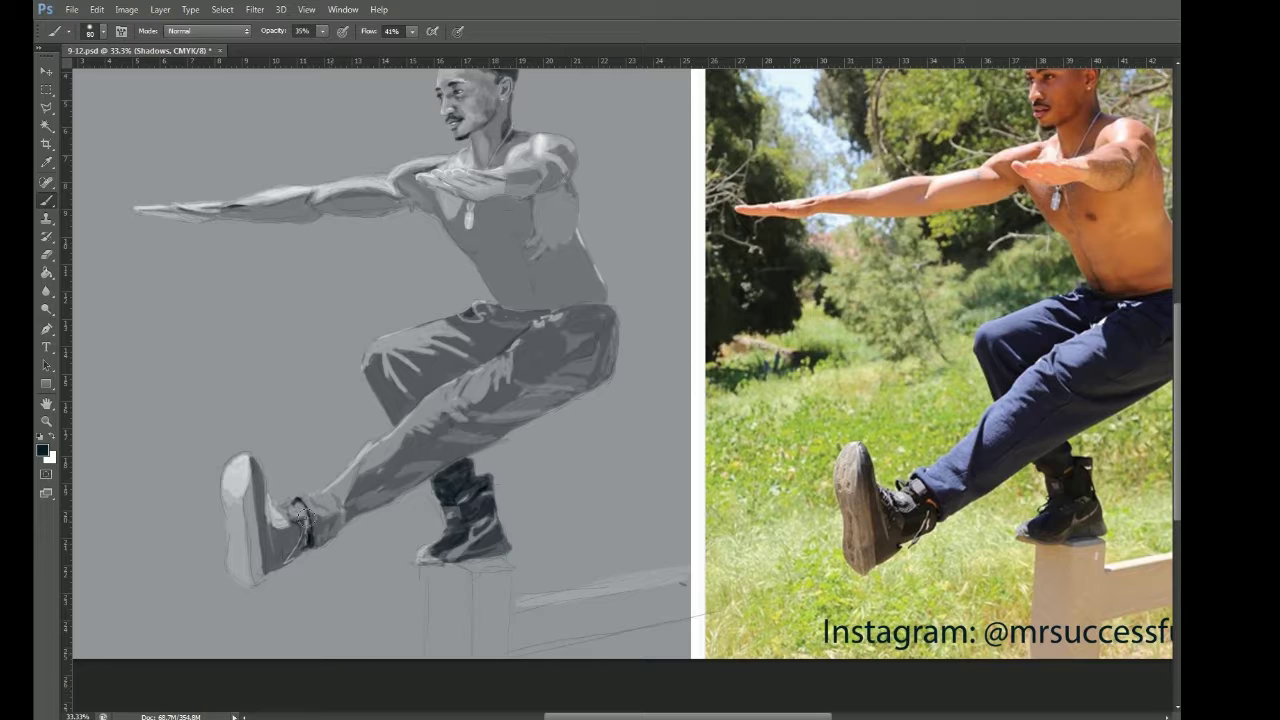
# Step: Deepen the darkest areas of the raised shoe's laces and ankle and of the standing boot at 68% opacity
pyautogui.moveTo(286, 507); pyautogui.dragTo(279, 513)
pyautogui.click(103, 31)
pyautogui.click(172, 94)
pyautogui.click(287, 521)
pyautogui.moveTo(286, 560); pyautogui.dragTo(302, 522)
pyautogui.moveTo(493, 540)
pyautogui.mouseDown()
pyautogui.moveTo(472, 508)
pyautogui.moveTo(417, 568)
pyautogui.mouseUp()
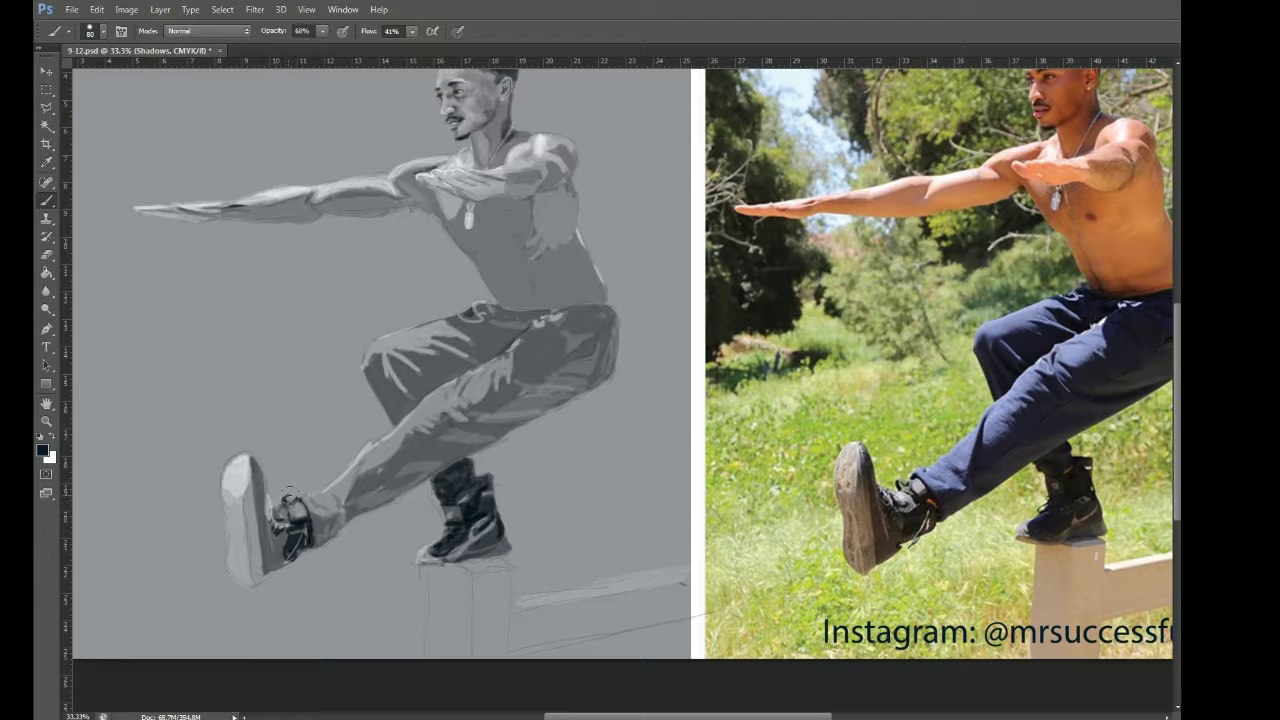
# Step: Shade the side of the raised shoe at 43% opacity and its sole lightly at 12%
pyautogui.press('4')
pyautogui.press('3')
pyautogui.moveTo(260, 555)
pyautogui.mouseDown()
pyautogui.moveTo(285, 542)
pyautogui.moveTo(268, 530)
pyautogui.mouseUp()
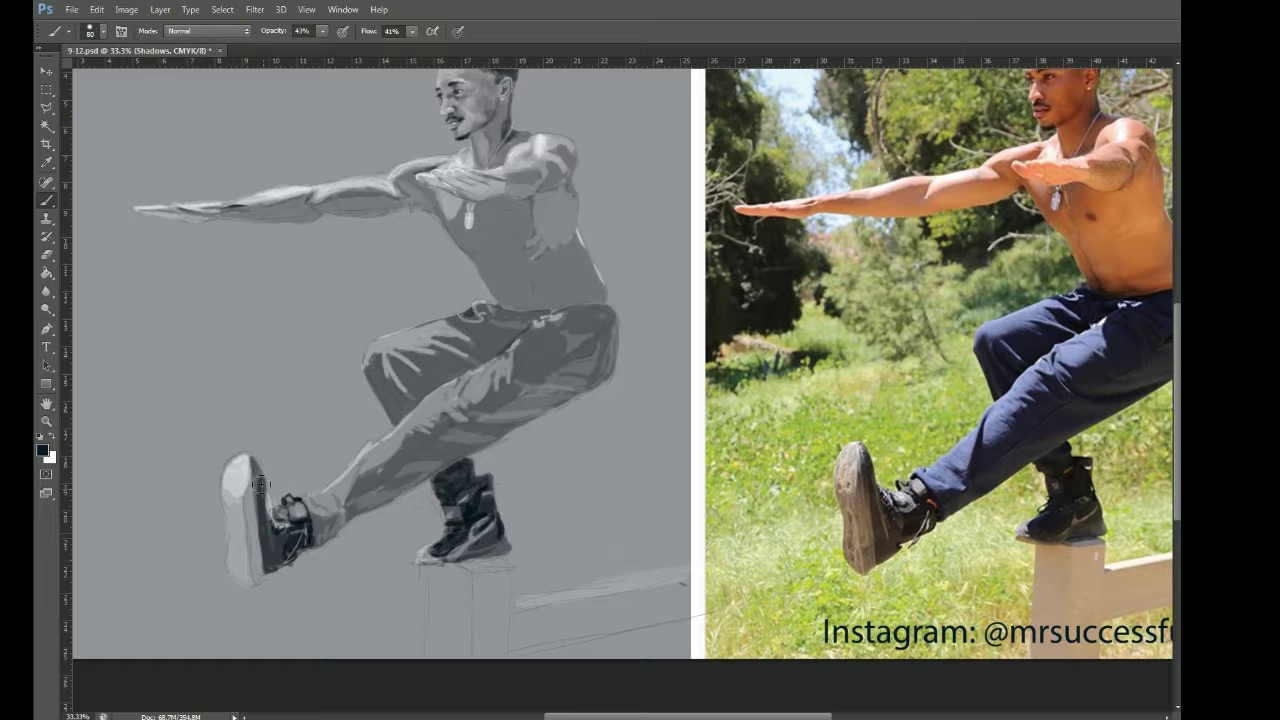
pyautogui.moveTo(287, 584)
pyautogui.mouseDown()
pyautogui.moveTo(245, 495)
pyautogui.moveTo(241, 508)
pyautogui.mouseUp()
pyautogui.moveTo(234, 573); pyautogui.dragTo(244, 571)
pyautogui.moveTo(231, 482)
pyautogui.mouseDown()
pyautogui.moveTo(242, 466)
pyautogui.moveTo(253, 563)
pyautogui.mouseUp()
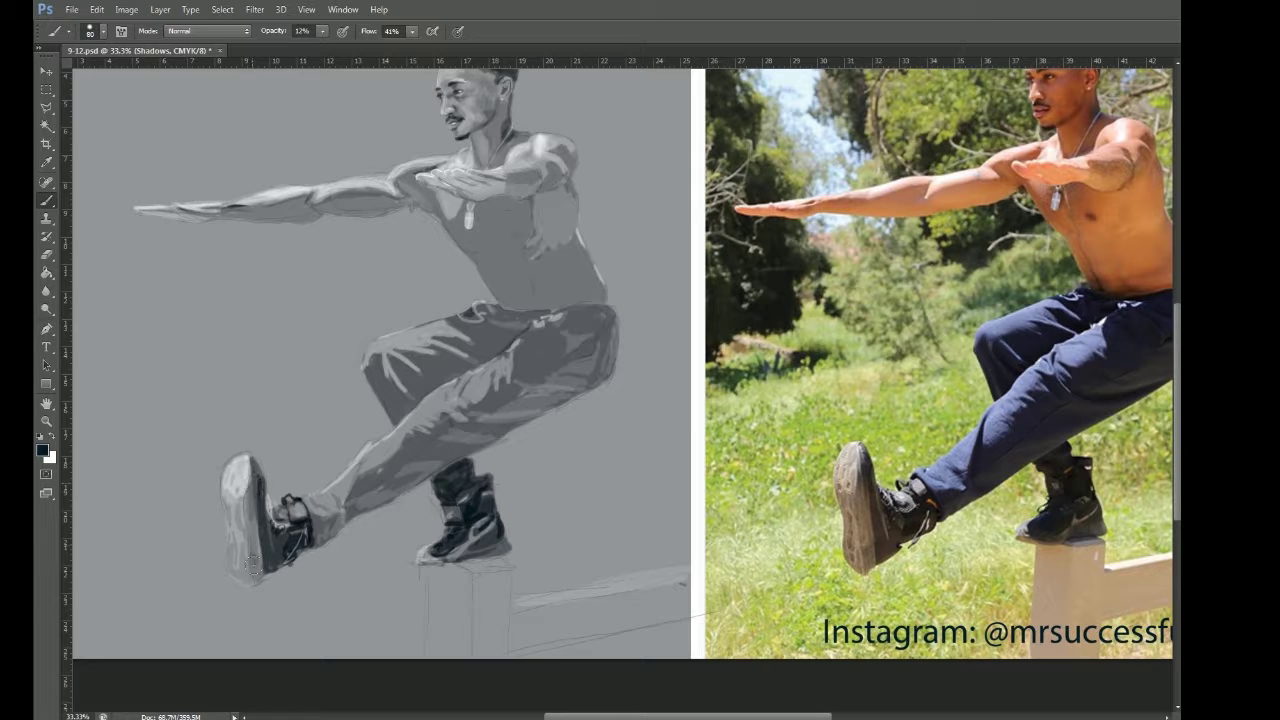
# Step: Deepen the shadows along the hair on top of the head
pyautogui.moveTo(523, 560); pyautogui.dragTo(483, 620)
pyautogui.moveTo(467, 120)
pyautogui.mouseDown()
pyautogui.moveTo(425, 100)
pyautogui.moveTo(480, 118)
pyautogui.mouseUp()
pyautogui.moveTo(402, 113)
pyautogui.mouseDown()
pyautogui.moveTo(450, 122)
pyautogui.moveTo(412, 110)
pyautogui.moveTo(462, 102)
pyautogui.mouseUp()
# Step: Model the chest, abdomen and flank with soft shadows at 17% and 10% opacity
pyautogui.click(101, 34)
pyautogui.click(531, 30)
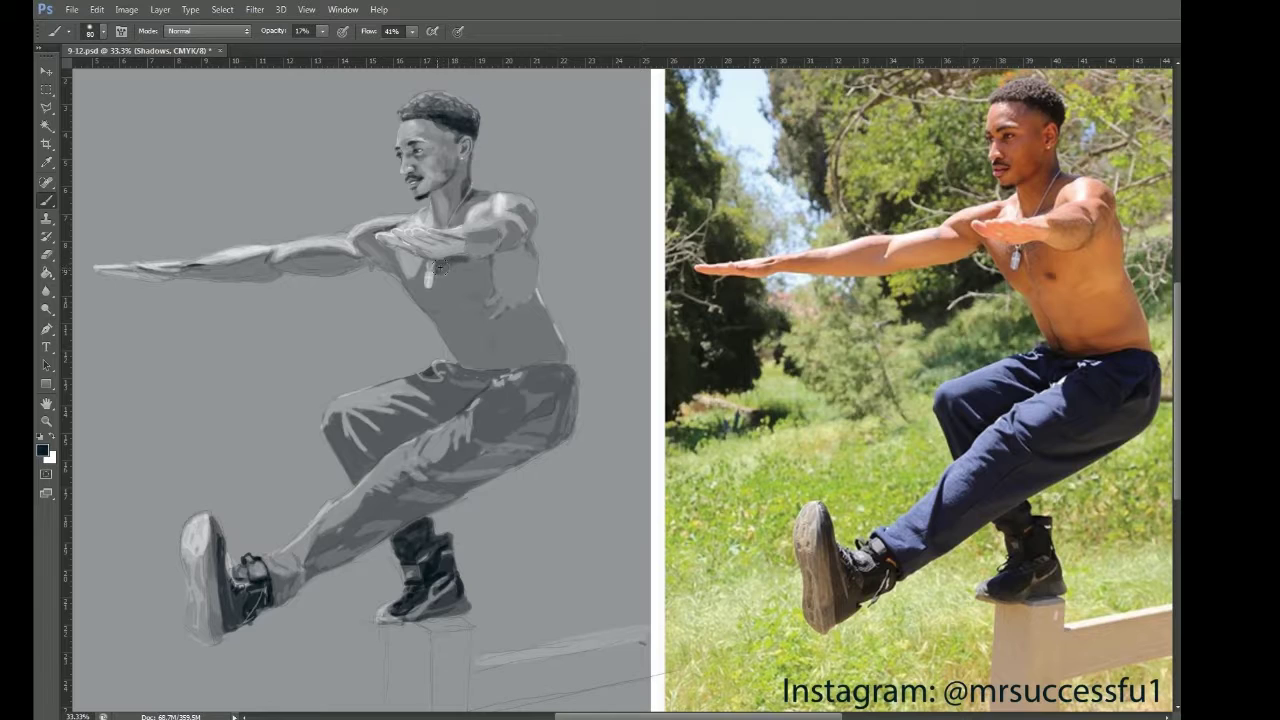
pyautogui.moveTo(444, 277); pyautogui.dragTo(461, 269)
pyautogui.moveTo(384, 252); pyautogui.dragTo(398, 268)
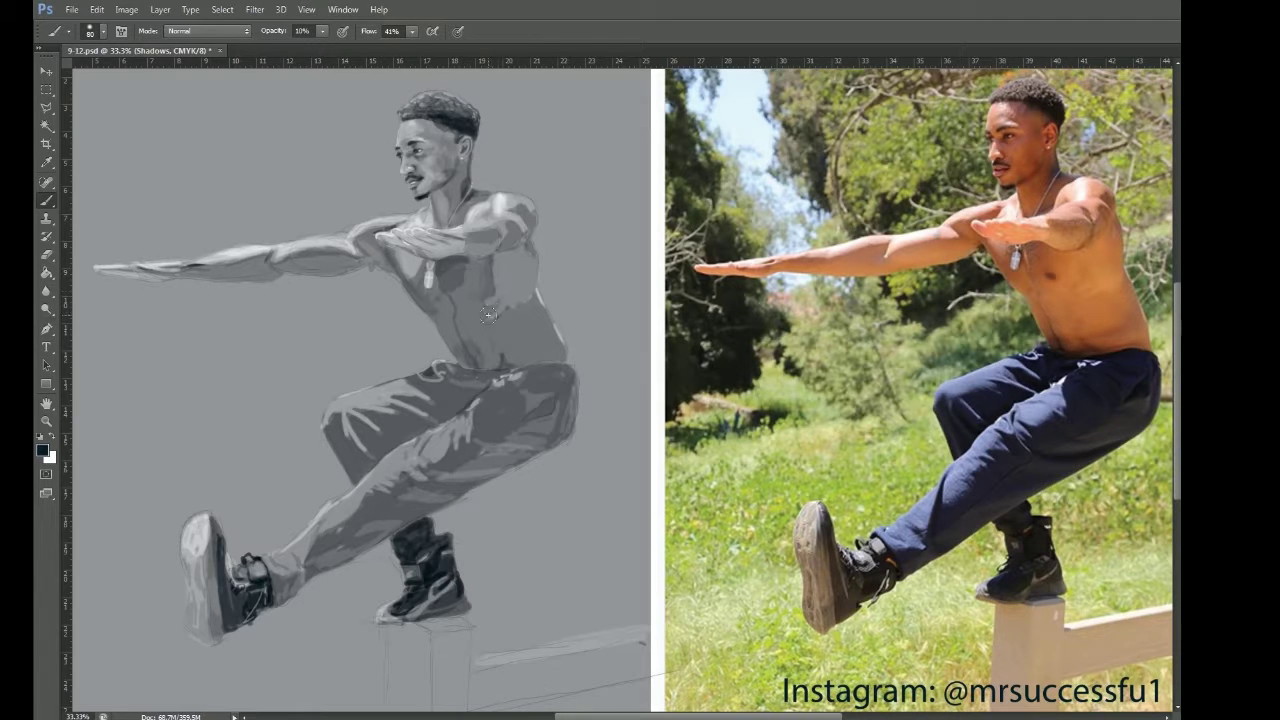
pyautogui.moveTo(542, 338); pyautogui.dragTo(515, 341)
pyautogui.moveTo(535, 298); pyautogui.dragTo(557, 344)
pyautogui.moveTo(530, 294)
pyautogui.mouseDown()
pyautogui.moveTo(534, 260)
pyautogui.moveTo(495, 278)
pyautogui.mouseUp()
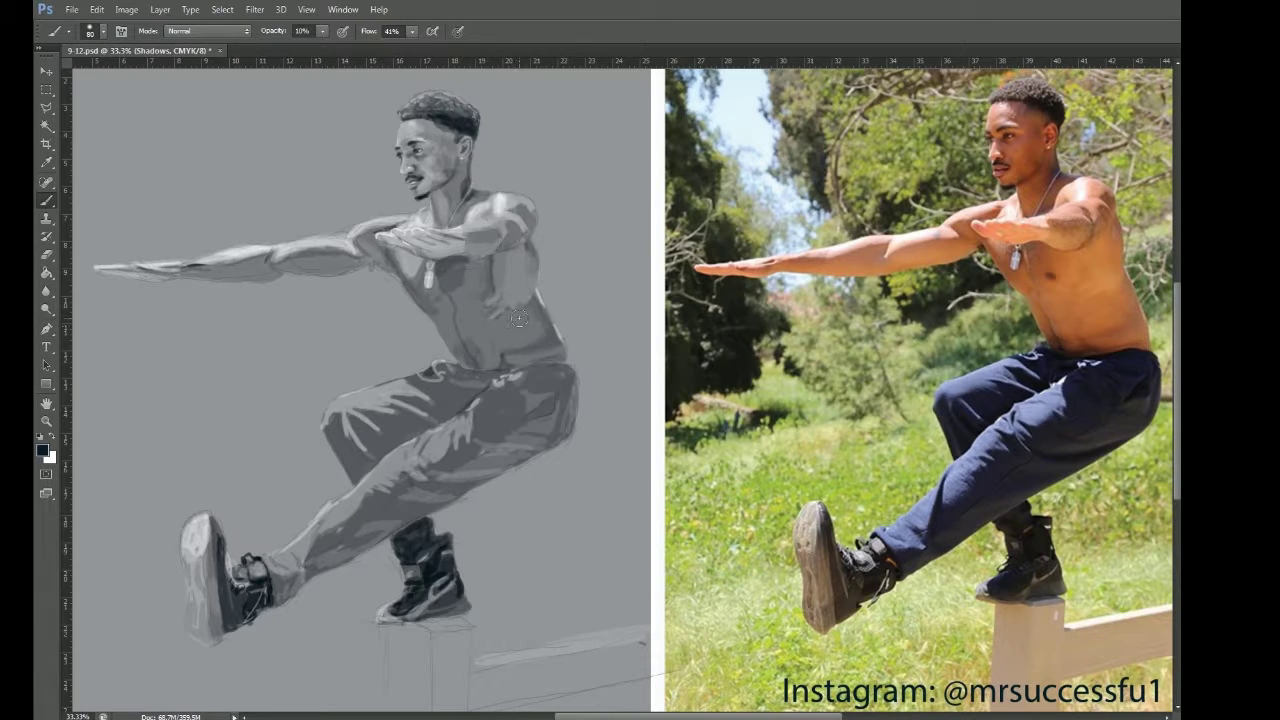
pyautogui.press('e')
pyautogui.press('b')
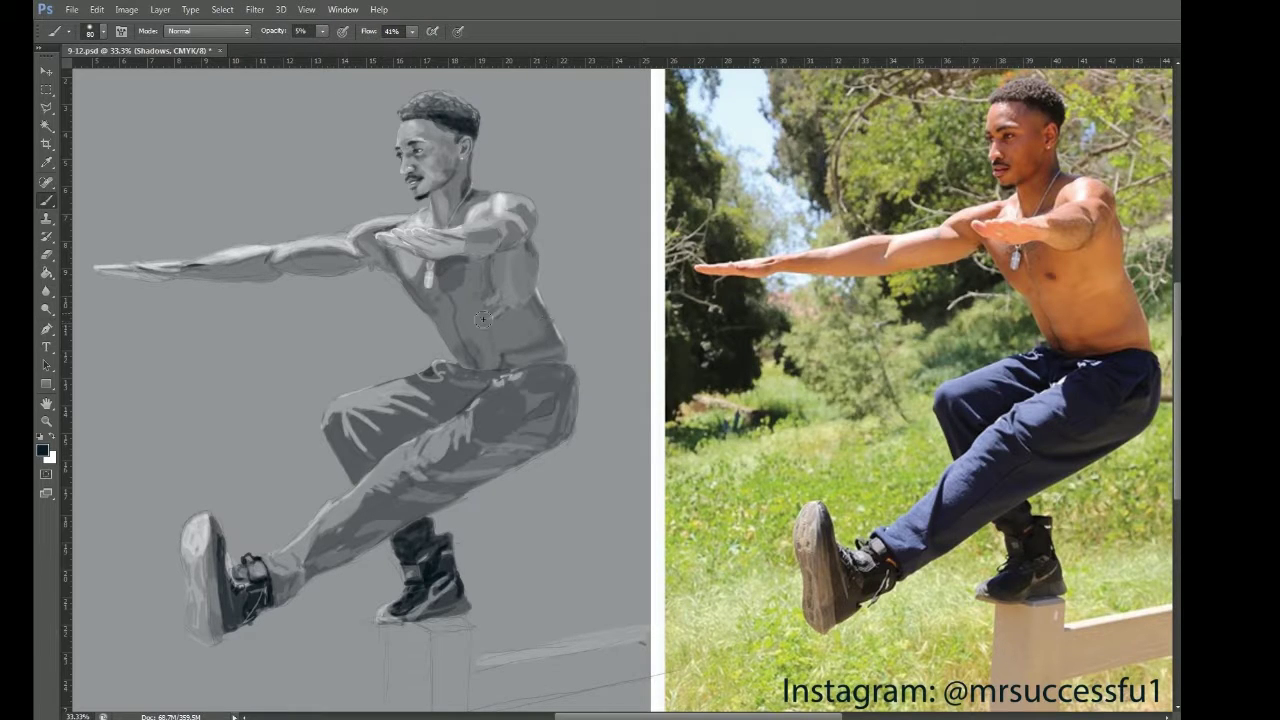
# Step: Add highlights to the torso and far arm on the Lights layer with white at 12% opacity
pyautogui.press('x')
pyautogui.hotkey('alt', ']')
pyautogui.moveTo(441, 315)
pyautogui.mouseDown()
pyautogui.moveTo(440, 290)
pyautogui.moveTo(484, 345)
pyautogui.moveTo(474, 290)
pyautogui.moveTo(543, 340)
pyautogui.moveTo(502, 333)
pyautogui.mouseUp()
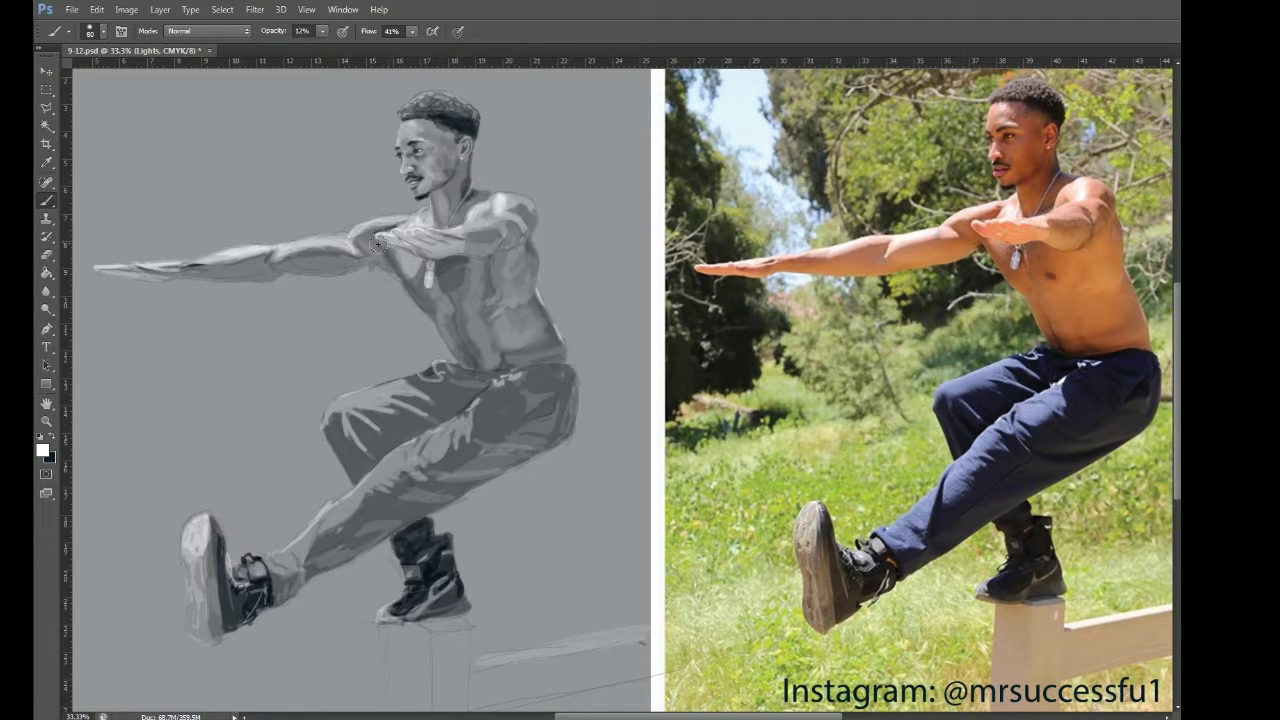
pyautogui.moveTo(321, 260)
pyautogui.mouseDown()
pyautogui.moveTo(278, 280)
pyautogui.moveTo(290, 270)
pyautogui.moveTo(257, 261)
pyautogui.moveTo(181, 294)
pyautogui.mouseUp()
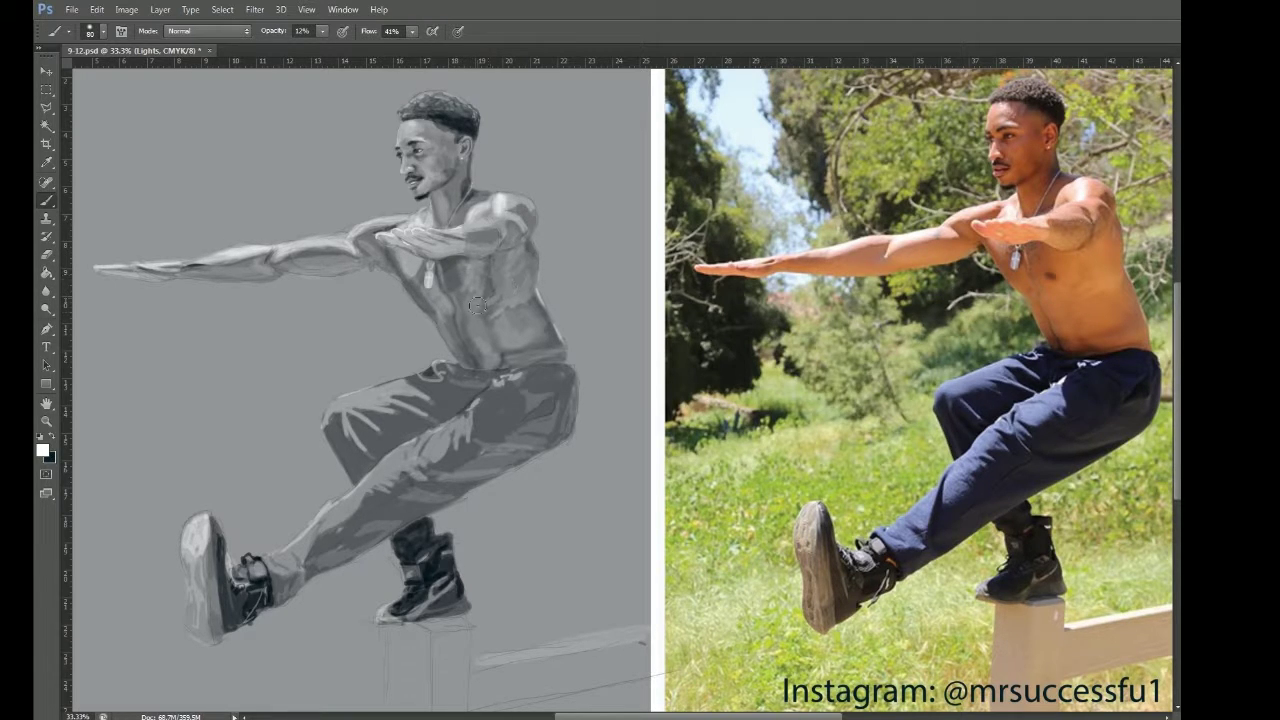
pyautogui.moveTo(499, 282)
pyautogui.mouseDown()
pyautogui.moveTo(518, 333)
pyautogui.moveTo(500, 343)
pyautogui.moveTo(530, 320)
pyautogui.mouseUp()
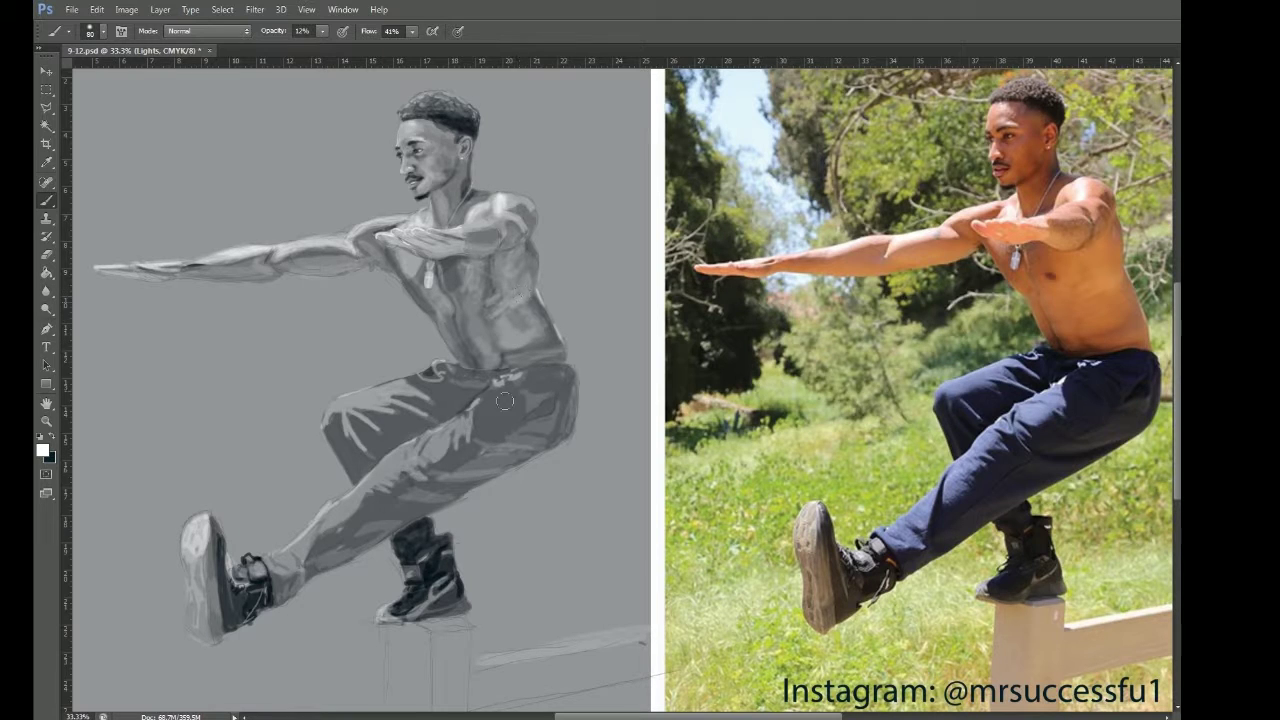
# Step: Return to the Shadows layer with the dark colour and shade the hip and extended leg at 26% opacity
pyautogui.hotkey('alt', '[')
pyautogui.press('x')
pyautogui.moveTo(272, 32); pyautogui.dragTo(286, 32)
pyautogui.moveTo(536, 372); pyautogui.dragTo(568, 408)
pyautogui.moveTo(525, 365)
pyautogui.mouseDown()
pyautogui.moveTo(570, 370)
pyautogui.moveTo(538, 449)
pyautogui.moveTo(514, 414)
pyautogui.moveTo(567, 371)
pyautogui.moveTo(498, 400)
pyautogui.moveTo(489, 466)
pyautogui.moveTo(438, 475)
pyautogui.moveTo(459, 439)
pyautogui.moveTo(360, 522)
pyautogui.mouseUp()
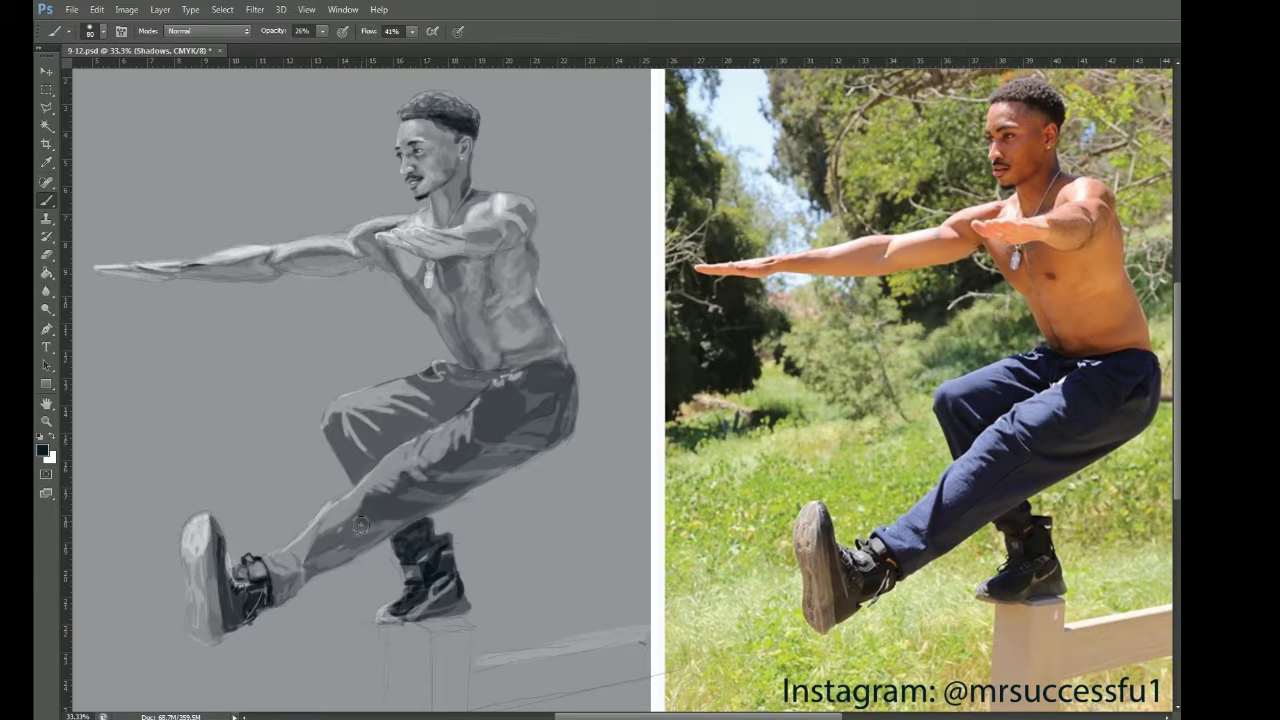
pyautogui.moveTo(437, 487)
pyautogui.mouseDown()
pyautogui.moveTo(291, 586)
pyautogui.moveTo(277, 579)
pyautogui.moveTo(301, 577)
pyautogui.moveTo(366, 454)
pyautogui.moveTo(328, 422)
pyautogui.moveTo(361, 473)
pyautogui.moveTo(361, 421)
pyautogui.moveTo(418, 427)
pyautogui.moveTo(456, 398)
pyautogui.moveTo(425, 382)
pyautogui.moveTo(482, 379)
pyautogui.moveTo(453, 368)
pyautogui.moveTo(552, 366)
pyautogui.mouseUp()
# Step: Darken the waistband, the pocket fold and the bent leg's deepest folds, using up to 81% opacity
pyautogui.click(96, 38)
pyautogui.click(536, 366)
pyautogui.moveTo(526, 368); pyautogui.dragTo(476, 380)
pyautogui.press('8')
pyautogui.press('1')
pyautogui.moveTo(553, 401)
pyautogui.mouseDown()
pyautogui.moveTo(537, 419)
pyautogui.moveTo(550, 405)
pyautogui.mouseUp()
pyautogui.moveTo(466, 376)
pyautogui.mouseDown()
pyautogui.moveTo(479, 401)
pyautogui.moveTo(421, 382)
pyautogui.moveTo(452, 394)
pyautogui.moveTo(445, 370)
pyautogui.moveTo(465, 385)
pyautogui.moveTo(438, 420)
pyautogui.moveTo(396, 400)
pyautogui.moveTo(440, 411)
pyautogui.moveTo(400, 418)
pyautogui.moveTo(412, 430)
pyautogui.moveTo(388, 440)
pyautogui.moveTo(372, 415)
pyautogui.moveTo(382, 438)
pyautogui.moveTo(363, 466)
pyautogui.mouseUp()
# Step: Darken the bent knee and shin at 65% opacity, and the extended leg's folds down to the ankle at 46%
pyautogui.press('6')
pyautogui.press('5')
pyautogui.moveTo(332, 386)
pyautogui.mouseDown()
pyautogui.moveTo(395, 436)
pyautogui.moveTo(434, 410)
pyautogui.moveTo(337, 433)
pyautogui.moveTo(350, 450)
pyautogui.mouseUp()
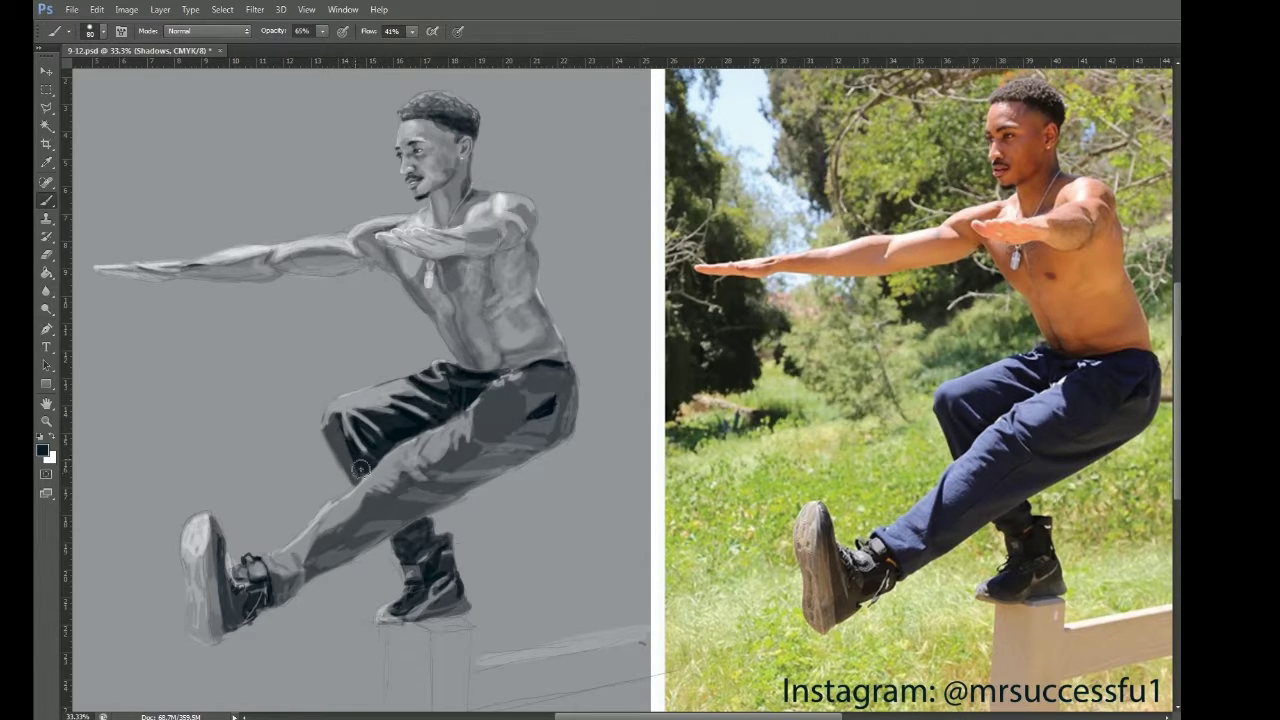
pyautogui.moveTo(270, 33); pyautogui.dragTo(263, 33)
pyautogui.moveTo(348, 472)
pyautogui.mouseDown()
pyautogui.moveTo(336, 436)
pyautogui.moveTo(346, 466)
pyautogui.mouseUp()
pyautogui.moveTo(560, 430)
pyautogui.mouseDown()
pyautogui.moveTo(565, 395)
pyautogui.moveTo(530, 376)
pyautogui.moveTo(568, 372)
pyautogui.moveTo(534, 459)
pyautogui.moveTo(519, 410)
pyautogui.moveTo(486, 406)
pyautogui.moveTo(488, 386)
pyautogui.moveTo(480, 439)
pyautogui.moveTo(440, 490)
pyautogui.moveTo(530, 452)
pyautogui.moveTo(463, 463)
pyautogui.moveTo(468, 447)
pyautogui.moveTo(392, 500)
pyautogui.moveTo(420, 505)
pyautogui.moveTo(355, 522)
pyautogui.moveTo(385, 530)
pyautogui.moveTo(327, 545)
pyautogui.moveTo(290, 585)
pyautogui.moveTo(261, 568)
pyautogui.mouseUp()
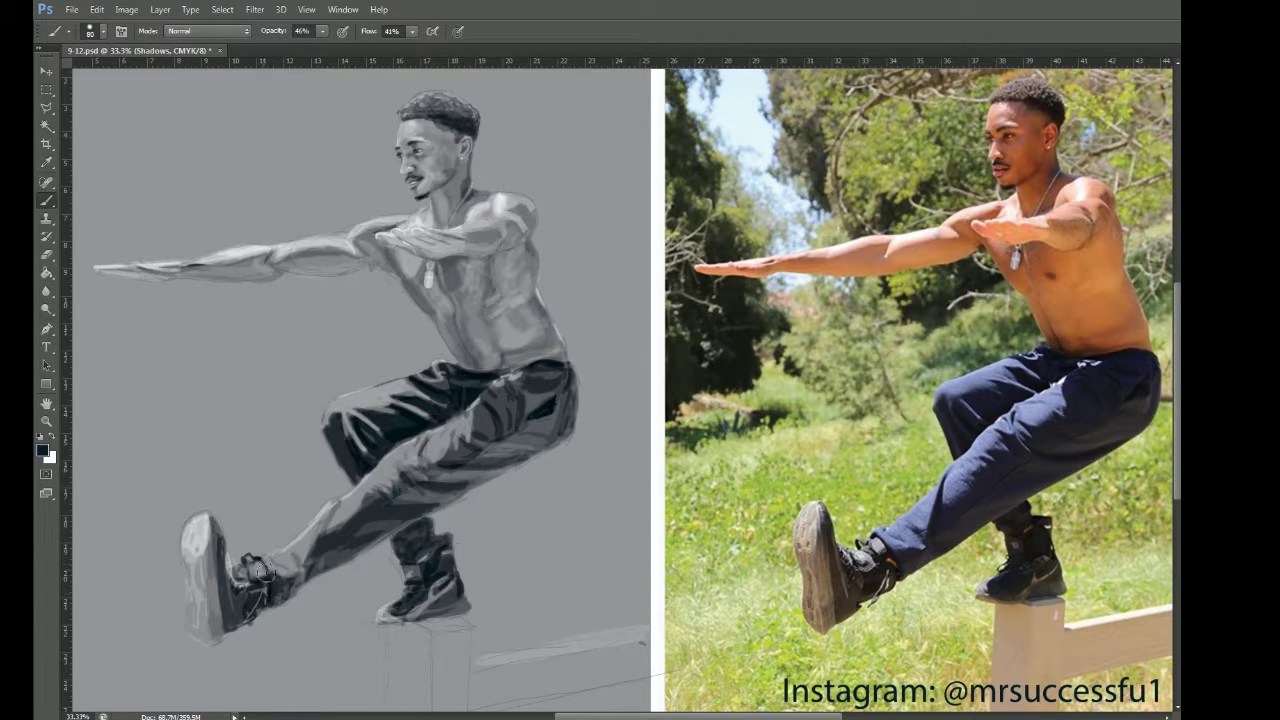
# Step: Create a new layer named Shadow details and deepen the shadows on the bent knee
pyautogui.hotkey('ctrl', 'shift', 'alt', 'n')
pyautogui.write('Shadow details')
pyautogui.press('Return')
pyautogui.click(103, 31)
pyautogui.click(94, 106)
pyautogui.moveTo(347, 441)
pyautogui.mouseDown()
pyautogui.moveTo(330, 420)
pyautogui.moveTo(387, 404)
pyautogui.mouseUp()
# Step: Shade the extended leg, the raised shoe's sole and the standing boot lightly at 14% opacity
pyautogui.press('1')
pyautogui.press('4')
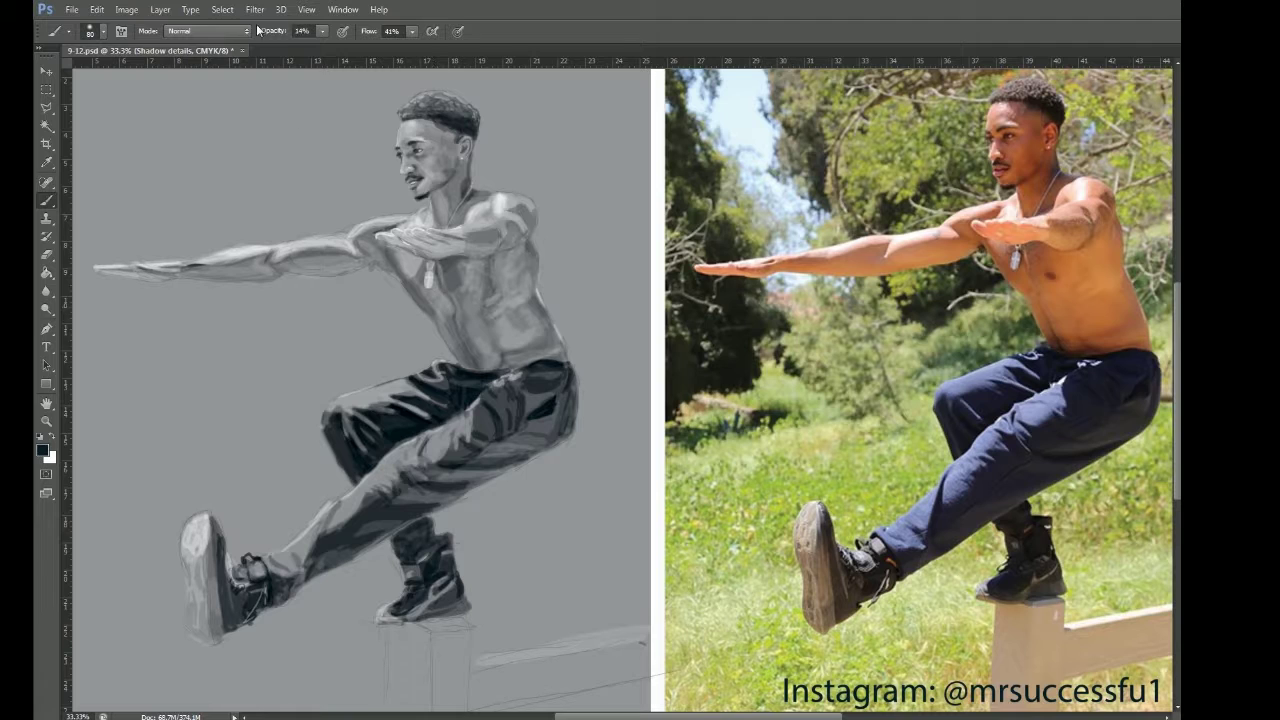
pyautogui.moveTo(428, 462)
pyautogui.mouseDown()
pyautogui.moveTo(540, 410)
pyautogui.moveTo(287, 588)
pyautogui.moveTo(226, 596)
pyautogui.moveTo(215, 630)
pyautogui.moveTo(187, 577)
pyautogui.mouseUp()
pyautogui.moveTo(458, 604); pyautogui.dragTo(446, 588)
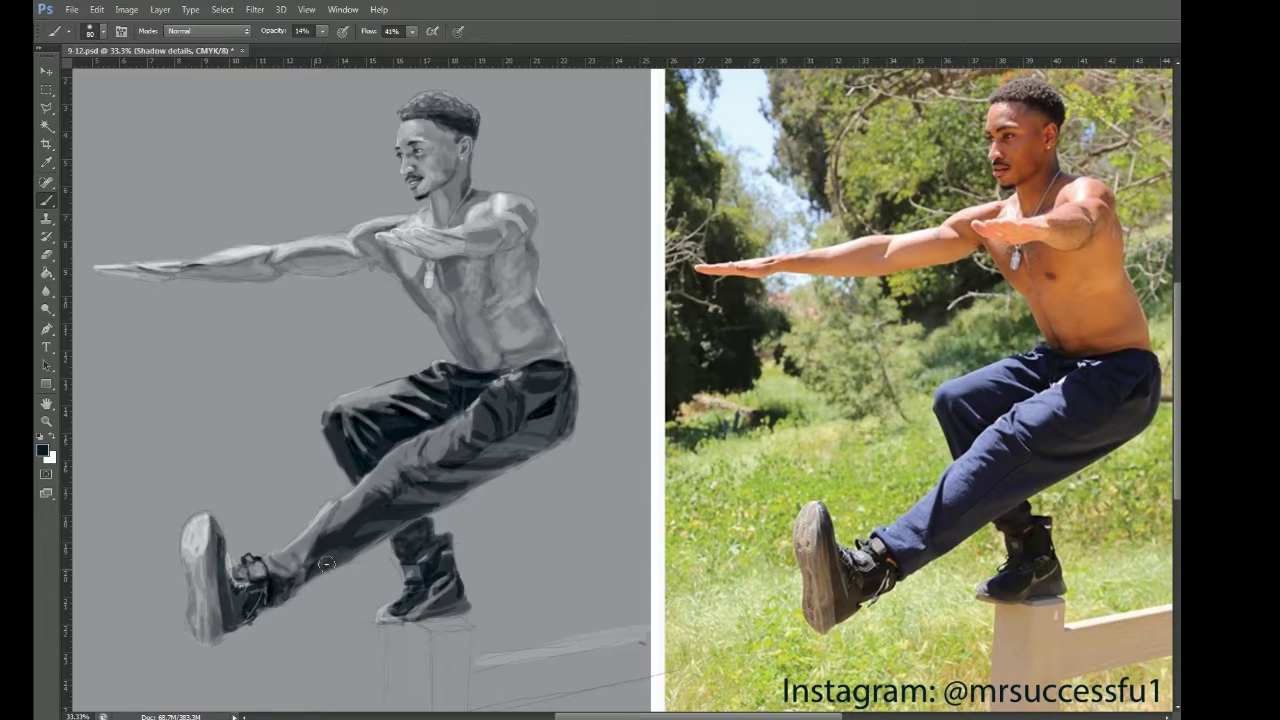
pyautogui.moveTo(299, 547)
pyautogui.mouseDown()
pyautogui.moveTo(282, 558)
pyautogui.moveTo(368, 495)
pyautogui.moveTo(347, 504)
pyautogui.mouseUp()
# Step: Darken the folds around the extended leg's knee at 34% opacity
pyautogui.click(103, 31)
pyautogui.click(158, 113)
pyautogui.click(397, 450)
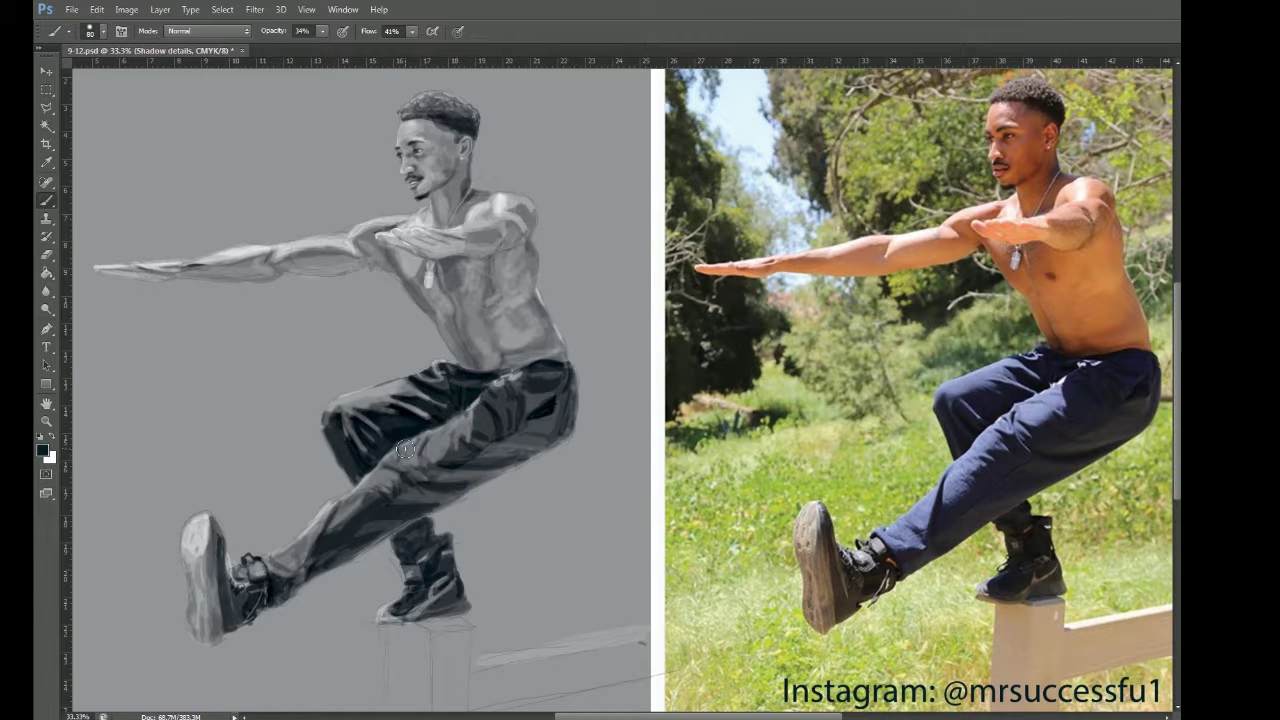
pyautogui.click(103, 31)
pyautogui.click(398, 470)
# Step: Strengthen the dark folds along the underside of the extended leg and seat at 54% opacity
pyautogui.press('1')
pyautogui.press('2')
pyautogui.click(103, 31)
pyautogui.click(144, 113)
pyautogui.click(392, 470)
pyautogui.moveTo(390, 483)
pyautogui.mouseDown()
pyautogui.moveTo(432, 499)
pyautogui.moveTo(334, 560)
pyautogui.mouseUp()
pyautogui.moveTo(432, 484)
pyautogui.mouseDown()
pyautogui.moveTo(534, 453)
pyautogui.moveTo(407, 548)
pyautogui.moveTo(496, 444)
pyautogui.moveTo(559, 432)
pyautogui.moveTo(571, 385)
pyautogui.moveTo(522, 456)
pyautogui.moveTo(523, 433)
pyautogui.moveTo(529, 454)
pyautogui.moveTo(435, 455)
pyautogui.moveTo(476, 464)
pyautogui.moveTo(453, 460)
pyautogui.moveTo(439, 475)
pyautogui.moveTo(493, 468)
pyautogui.mouseUp()
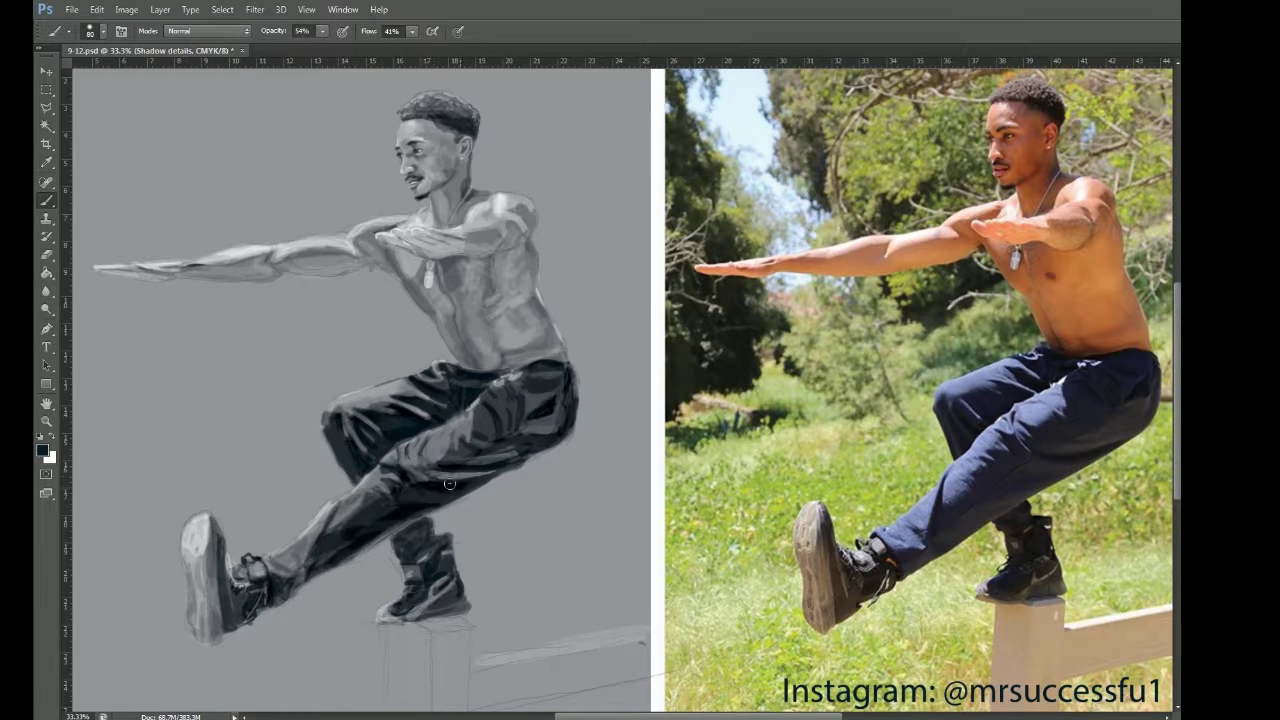
pyautogui.moveTo(404, 489); pyautogui.dragTo(381, 471)
# Step: Blend the folds across the extended thigh with strokes at 22% opacity
pyautogui.press('2')
pyautogui.press('2')
pyautogui.moveTo(512, 428)
pyautogui.mouseDown()
pyautogui.moveTo(530, 399)
pyautogui.moveTo(512, 421)
pyautogui.moveTo(523, 390)
pyautogui.moveTo(504, 382)
pyautogui.moveTo(499, 428)
pyautogui.moveTo(568, 408)
pyautogui.moveTo(505, 444)
pyautogui.moveTo(566, 405)
pyautogui.moveTo(574, 368)
pyautogui.moveTo(438, 466)
pyautogui.moveTo(461, 457)
pyautogui.moveTo(487, 414)
pyautogui.moveTo(476, 436)
pyautogui.moveTo(510, 418)
pyautogui.moveTo(502, 399)
pyautogui.moveTo(416, 432)
pyautogui.moveTo(454, 450)
pyautogui.moveTo(476, 433)
pyautogui.moveTo(429, 440)
pyautogui.moveTo(442, 434)
pyautogui.moveTo(453, 479)
pyautogui.moveTo(488, 468)
pyautogui.moveTo(388, 587)
pyautogui.moveTo(414, 492)
pyautogui.moveTo(483, 421)
pyautogui.moveTo(507, 443)
pyautogui.moveTo(438, 481)
pyautogui.moveTo(426, 473)
pyautogui.moveTo(504, 471)
pyautogui.moveTo(417, 453)
pyautogui.moveTo(443, 474)
pyautogui.moveTo(404, 489)
pyautogui.mouseUp()
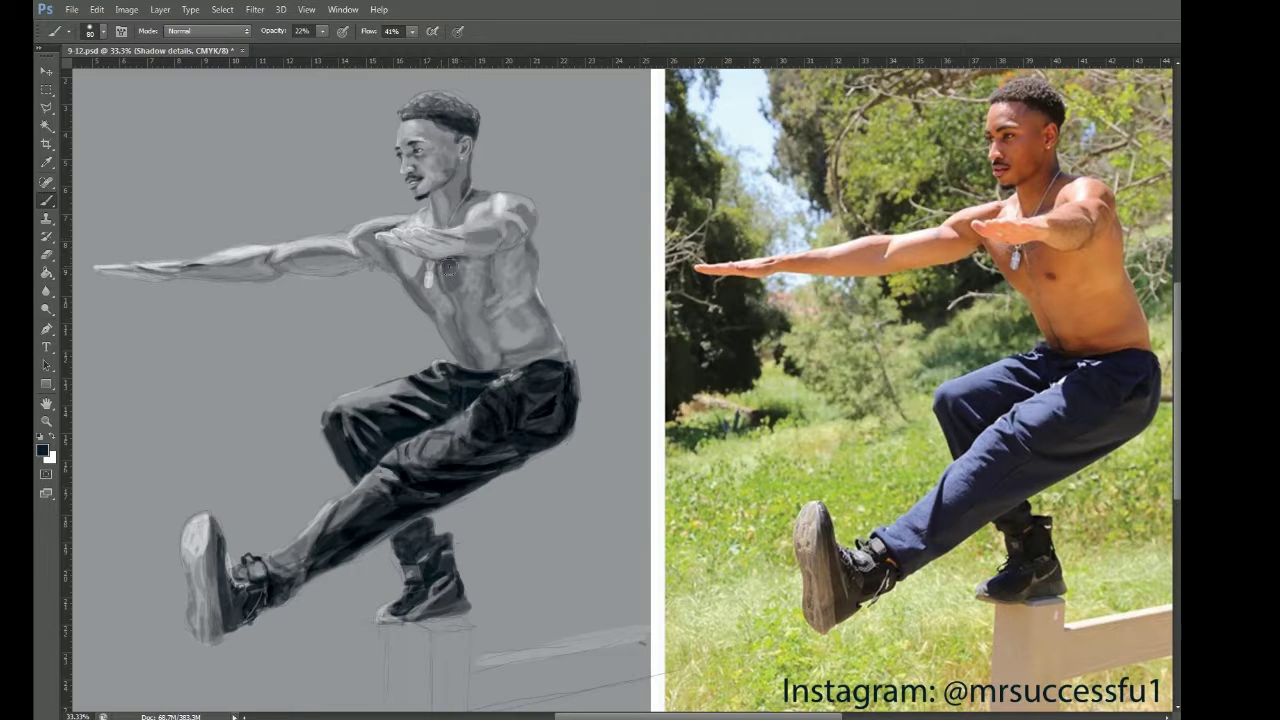
# Step: Refine the shadows on the chest, near arm and abdomen at low opacities such as 15% and 10%
pyautogui.press('1')
pyautogui.press('5')
pyautogui.moveTo(449, 279); pyautogui.dragTo(459, 265)
pyautogui.press('0')
pyautogui.press('5')
pyautogui.press('2')
pyautogui.press('8')
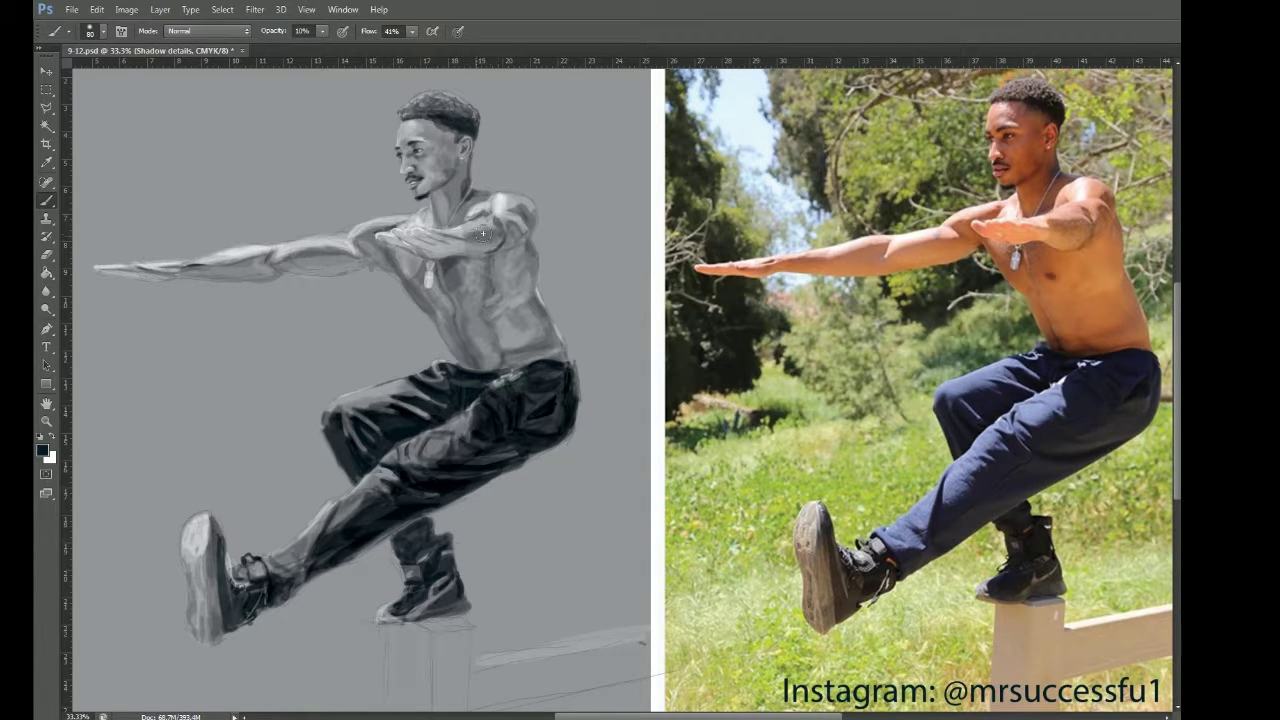
pyautogui.moveTo(517, 326)
pyautogui.mouseDown()
pyautogui.moveTo(547, 338)
pyautogui.moveTo(435, 347)
pyautogui.moveTo(449, 314)
pyautogui.moveTo(490, 300)
pyautogui.moveTo(436, 314)
pyautogui.mouseUp()
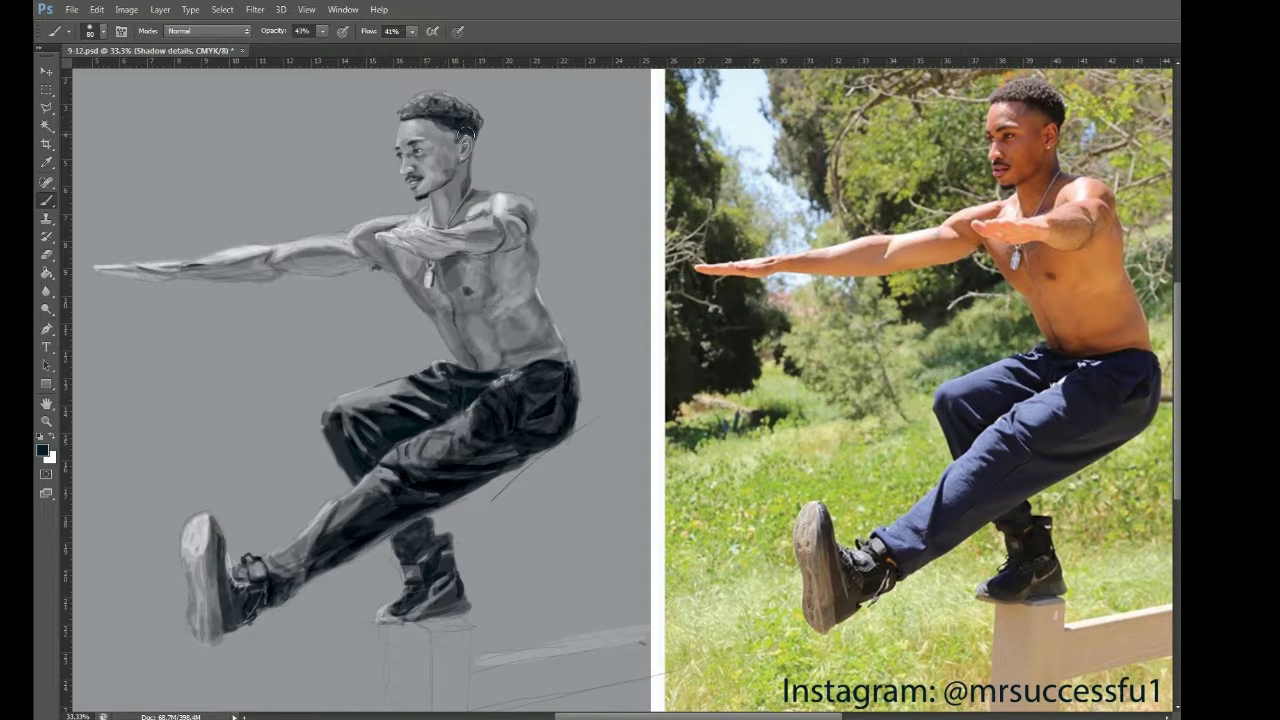
# Step: Define the far hand, the raised shoe's sole and the base of the standing boot at 43% opacity
pyautogui.moveTo(166, 270); pyautogui.dragTo(204, 266)
pyautogui.moveTo(209, 632); pyautogui.dragTo(207, 535)
pyautogui.moveTo(381, 617); pyautogui.dragTo(460, 616)
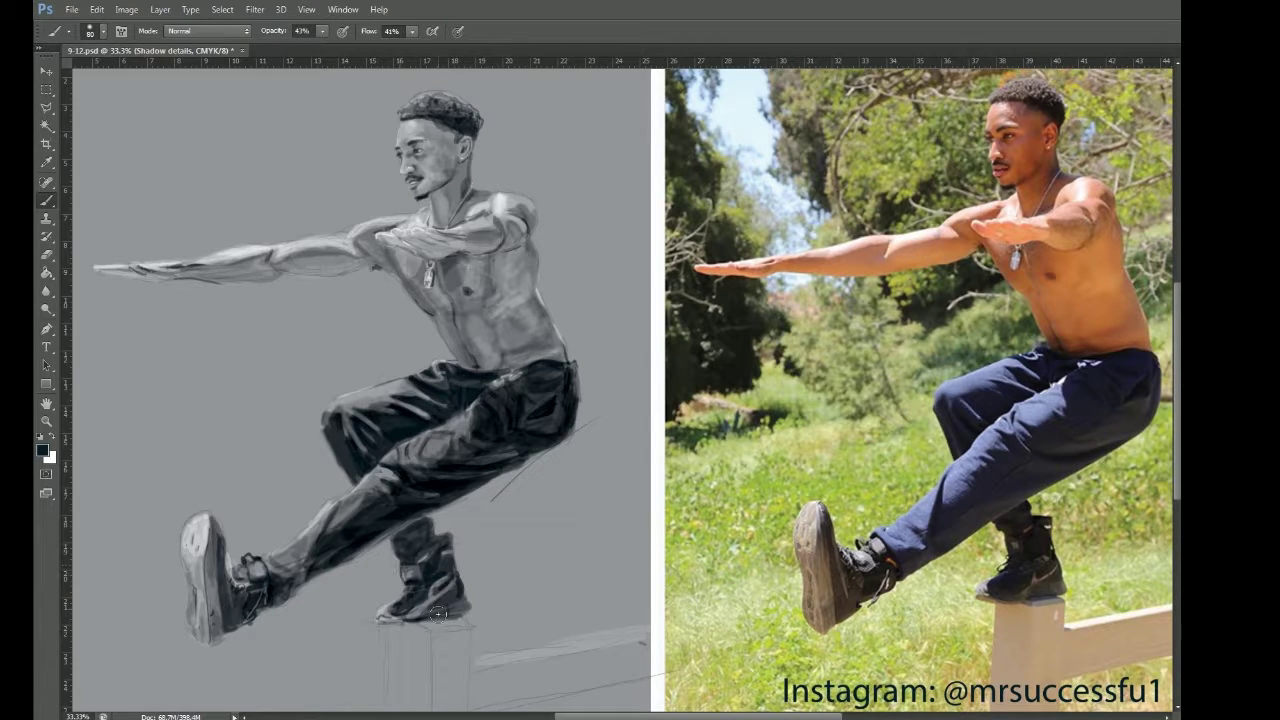
# Step: Remove the stray lines beneath the seat and thigh, hiding and reshowing the sketch lines to check the shading
pyautogui.hotkey('ctrl', ',')
pyautogui.moveTo(480, 485)
pyautogui.mouseDown()
pyautogui.moveTo(540, 461)
pyautogui.moveTo(592, 402)
pyautogui.mouseUp()
pyautogui.hotkey('alt', ']')
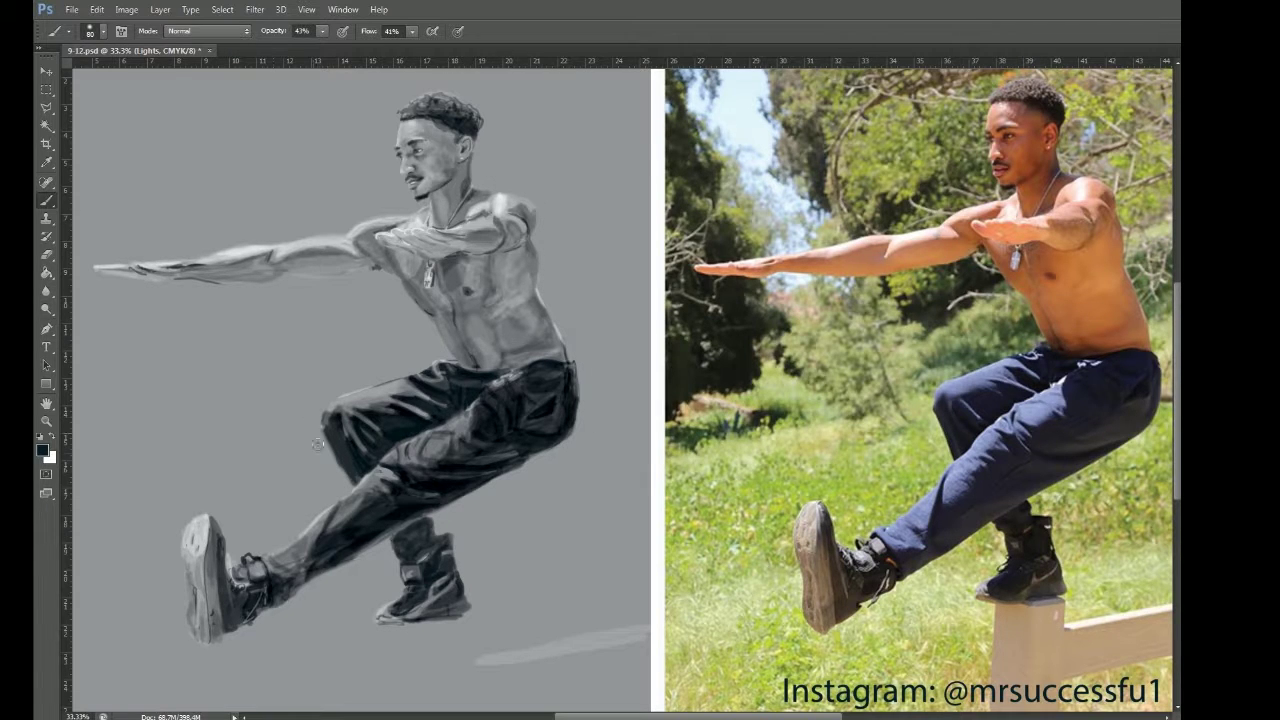
pyautogui.hotkey('ctrl', ',')
pyautogui.hotkey('alt', '[')
# Step: Undo the first post stroke and shade the front face of the fence post at 24% opacity
pyautogui.press('2')
pyautogui.press('4')
pyautogui.moveTo(424, 620)
pyautogui.mouseDown()
pyautogui.moveTo(470, 628)
pyautogui.moveTo(432, 626)
pyautogui.moveTo(421, 706)
pyautogui.moveTo(430, 557)
pyautogui.moveTo(390, 640)
pyautogui.mouseUp()
pyautogui.click(103, 31)
pyautogui.hotkey('ctrl', 'z')
pyautogui.moveTo(440, 552); pyautogui.dragTo(437, 634)
pyautogui.moveTo(400, 546)
pyautogui.mouseDown()
pyautogui.moveTo(429, 613)
pyautogui.moveTo(419, 552)
pyautogui.moveTo(478, 540)
pyautogui.mouseUp()
pyautogui.moveTo(432, 582)
pyautogui.mouseDown()
pyautogui.moveTo(413, 639)
pyautogui.moveTo(386, 608)
pyautogui.mouseUp()
pyautogui.moveTo(446, 550)
pyautogui.mouseDown()
pyautogui.moveTo(446, 663)
pyautogui.moveTo(473, 546)
pyautogui.mouseUp()
# Step: Shade the post's side face and the fence rail lightly at 8% opacity
pyautogui.moveTo(268, 33); pyautogui.dragTo(252, 33)
pyautogui.moveTo(450, 560)
pyautogui.mouseDown()
pyautogui.moveTo(461, 645)
pyautogui.moveTo(462, 558)
pyautogui.mouseUp()
pyautogui.moveTo(585, 581)
pyautogui.mouseDown()
pyautogui.moveTo(508, 591)
pyautogui.moveTo(648, 565)
pyautogui.mouseUp()
pyautogui.moveTo(485, 621); pyautogui.dragTo(650, 590)
pyautogui.moveTo(496, 604)
pyautogui.mouseDown()
pyautogui.moveTo(619, 600)
pyautogui.moveTo(572, 591)
pyautogui.moveTo(656, 576)
pyautogui.mouseUp()
pyautogui.moveTo(564, 574); pyautogui.dragTo(498, 585)
# Step: Switch to the Signature layer, set the brush to 100% opacity and 70% flow, and save the document
pyautogui.hotkey('alt', ']')
pyautogui.hotkey('alt', ']')
pyautogui.hotkey('alt', ']')
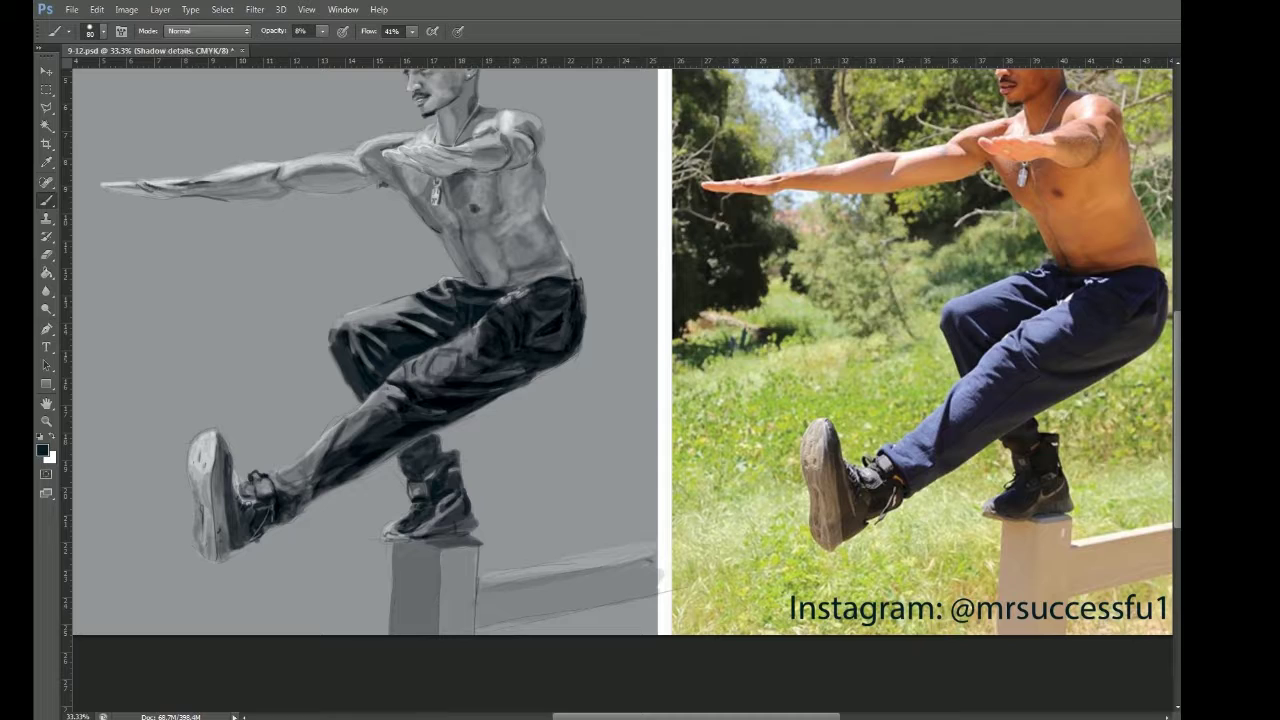
pyautogui.press('0')
pyautogui.click(371, 33)
pyautogui.write('70')
pyautogui.press('Tab')
pyautogui.press('Return')
pyautogui.hotkey('ctrl', 's')
# Step: Sign the drawing beside the fence post and date it 2019
pyautogui.hotkey('ctrl', '-')
pyautogui.moveTo(502, 566); pyautogui.dragTo(500, 592)
pyautogui.moveTo(486, 592)
pyautogui.mouseDown()
pyautogui.moveTo(546, 576)
pyautogui.moveTo(538, 566)
pyautogui.mouseUp()
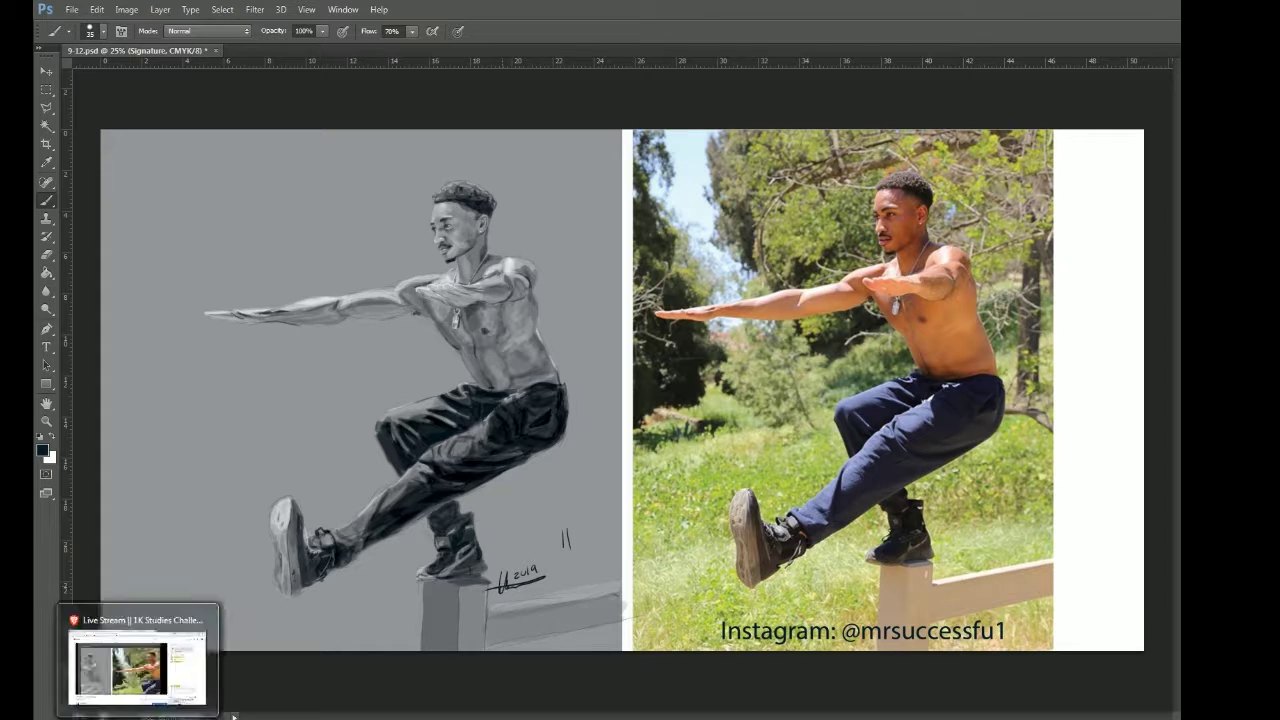
# Step: Select the drawing's layers together with the signature, shift them left on the grey canvas, and save the document
pyautogui.hotkey('alt', '[')
pyautogui.press('v')
pyautogui.moveTo(448, 546); pyautogui.dragTo(448, 546)
pyautogui.hotkey('alt', 'shift', '[')
pyautogui.moveTo(479, 401); pyautogui.dragTo(421, 401)
pyautogui.hotkey('ctrl', 's')
pyautogui.hotkey('ctrl', 'shift', 's')
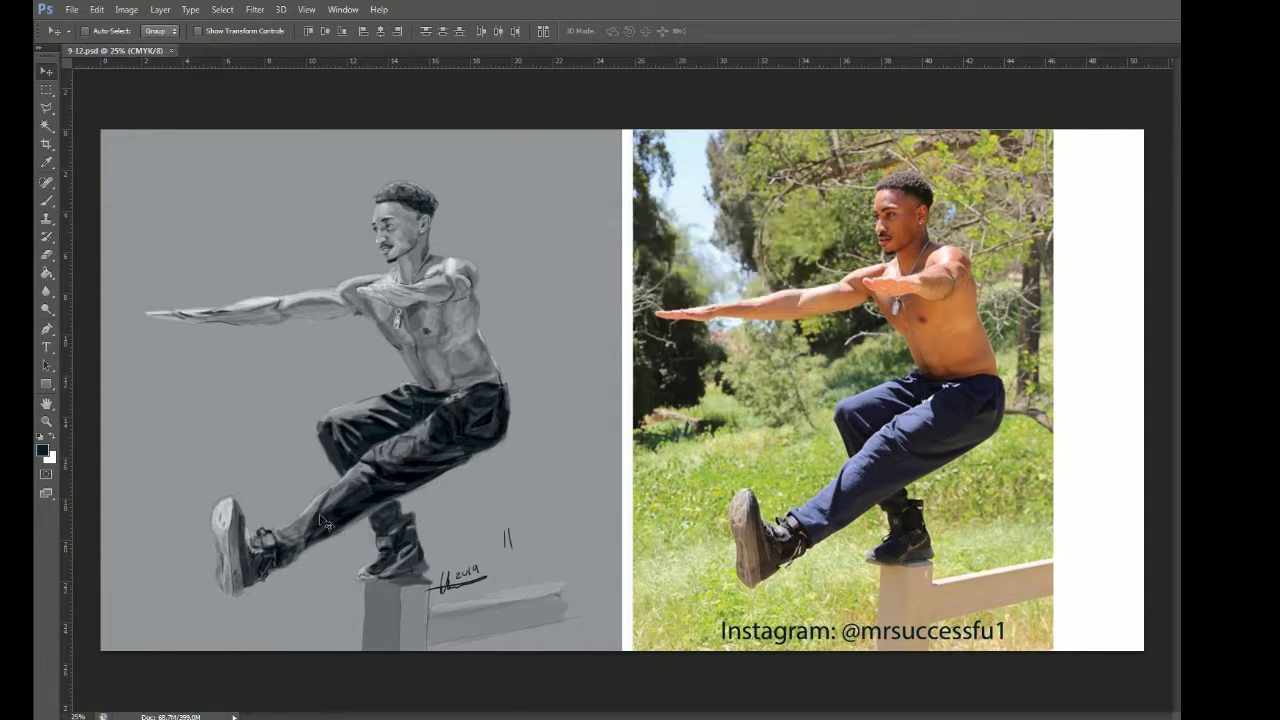
# Step: Crop the canvas to the grey drawing area, about 25.36 cm wide, excluding the reference photo
pyautogui.click(888, 369)
pyautogui.press('c')
pyautogui.moveTo(1142, 390); pyautogui.dragTo(880, 388)
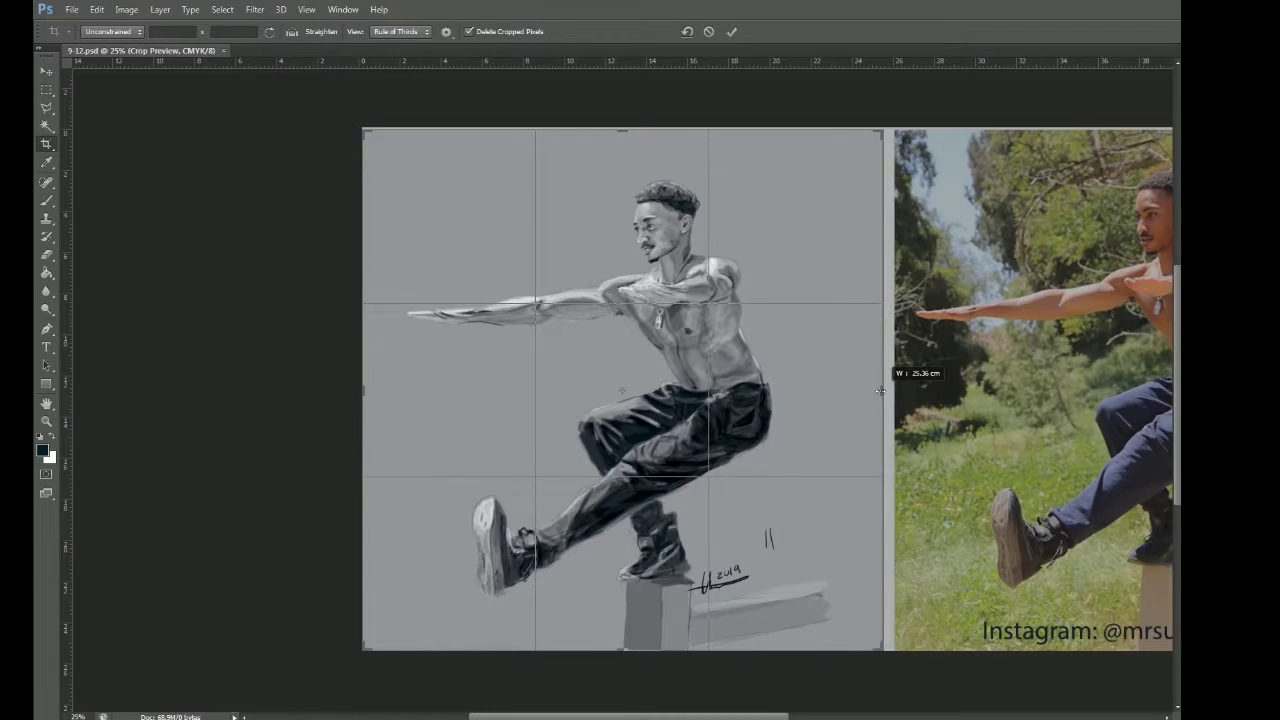